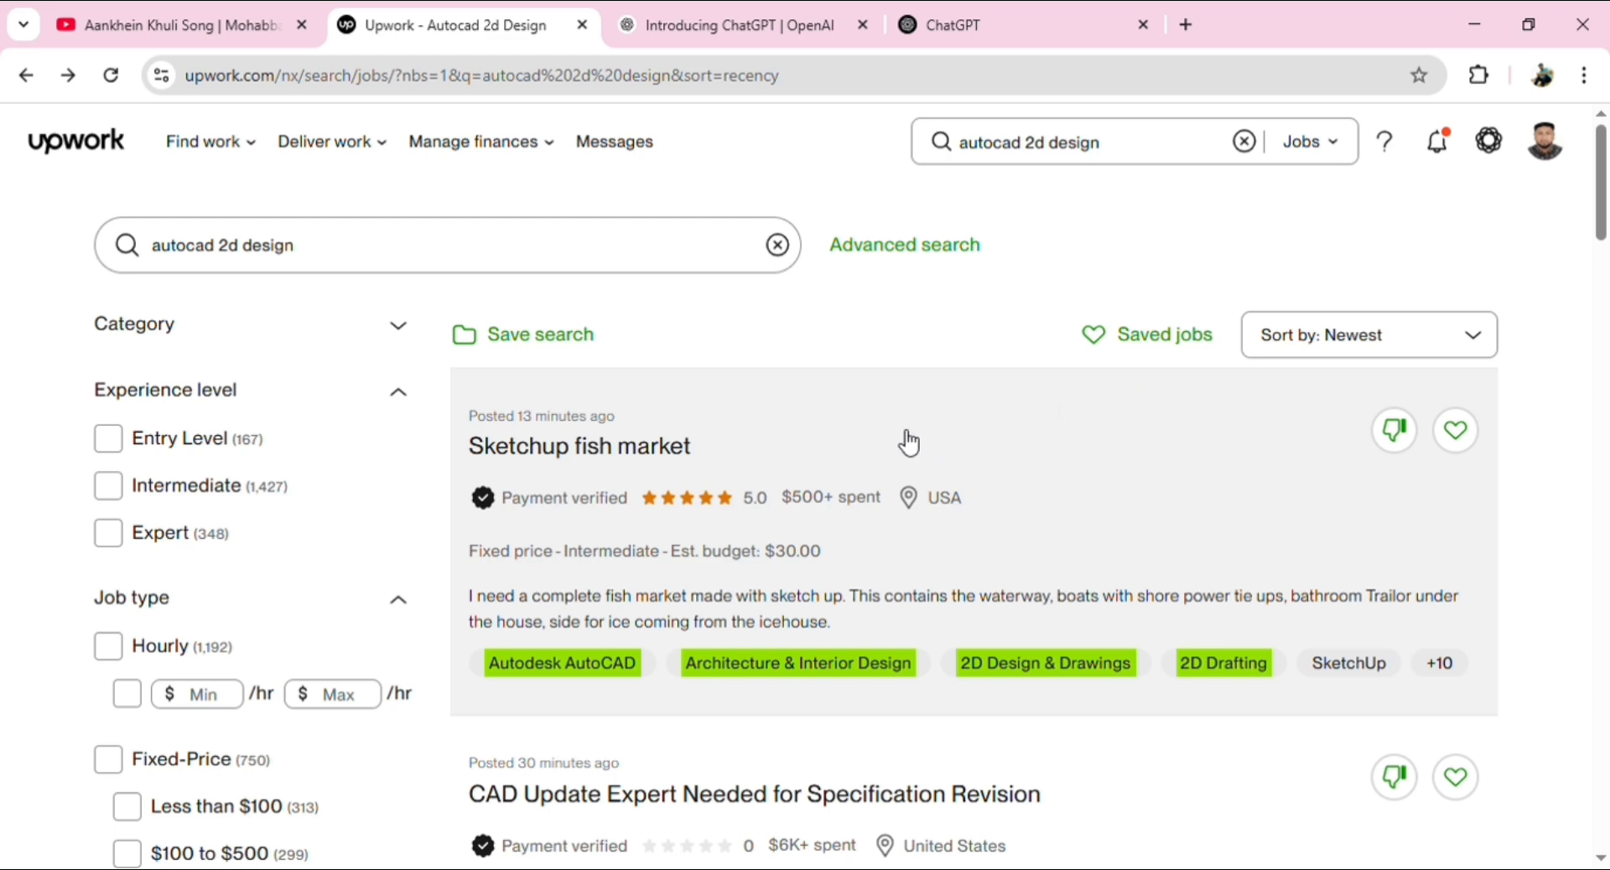
Step: Examine the newest job listings for "autocad 2d design", comparing their budgets, client ratings and required skills
scroll(906, 438, down, 1)
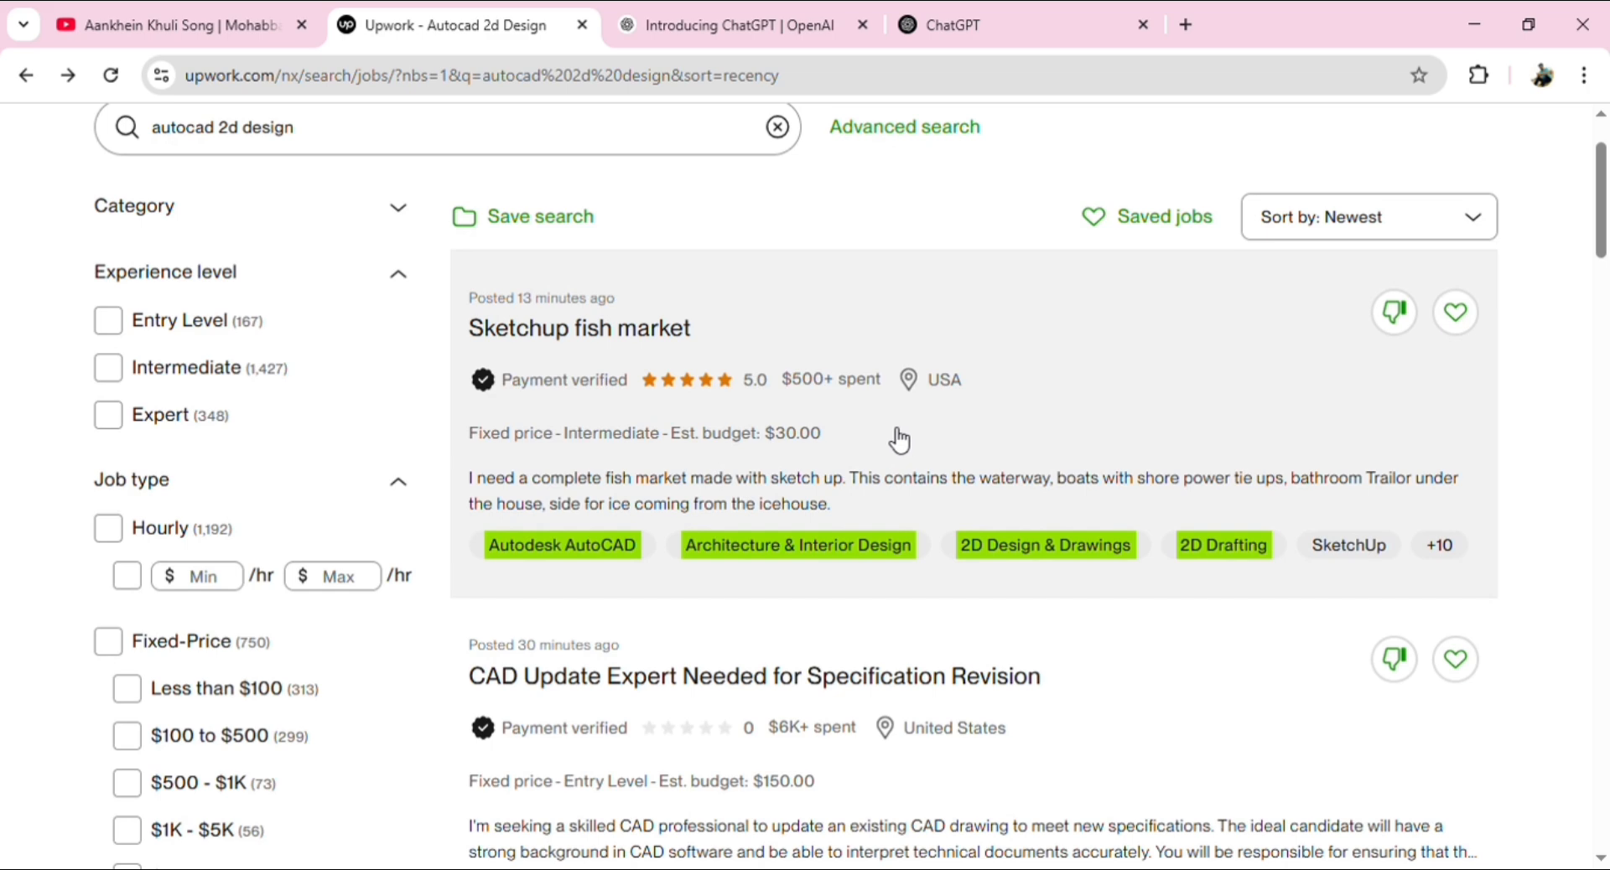
scroll(900, 439, up, 1)
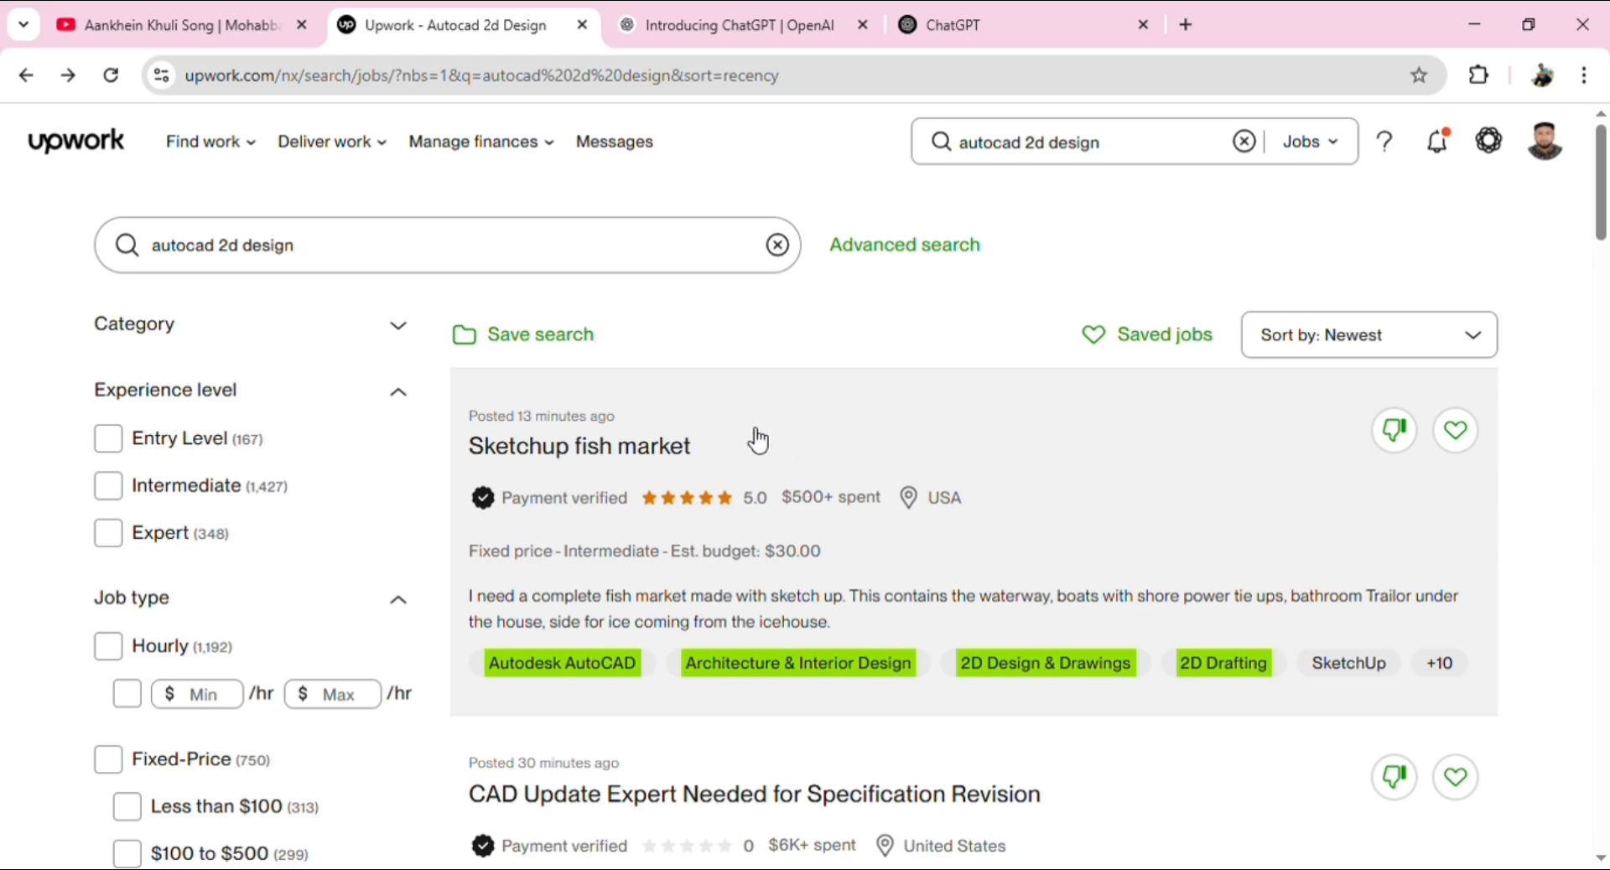
scroll(755, 442, down, 1)
scroll(769, 435, down, 3)
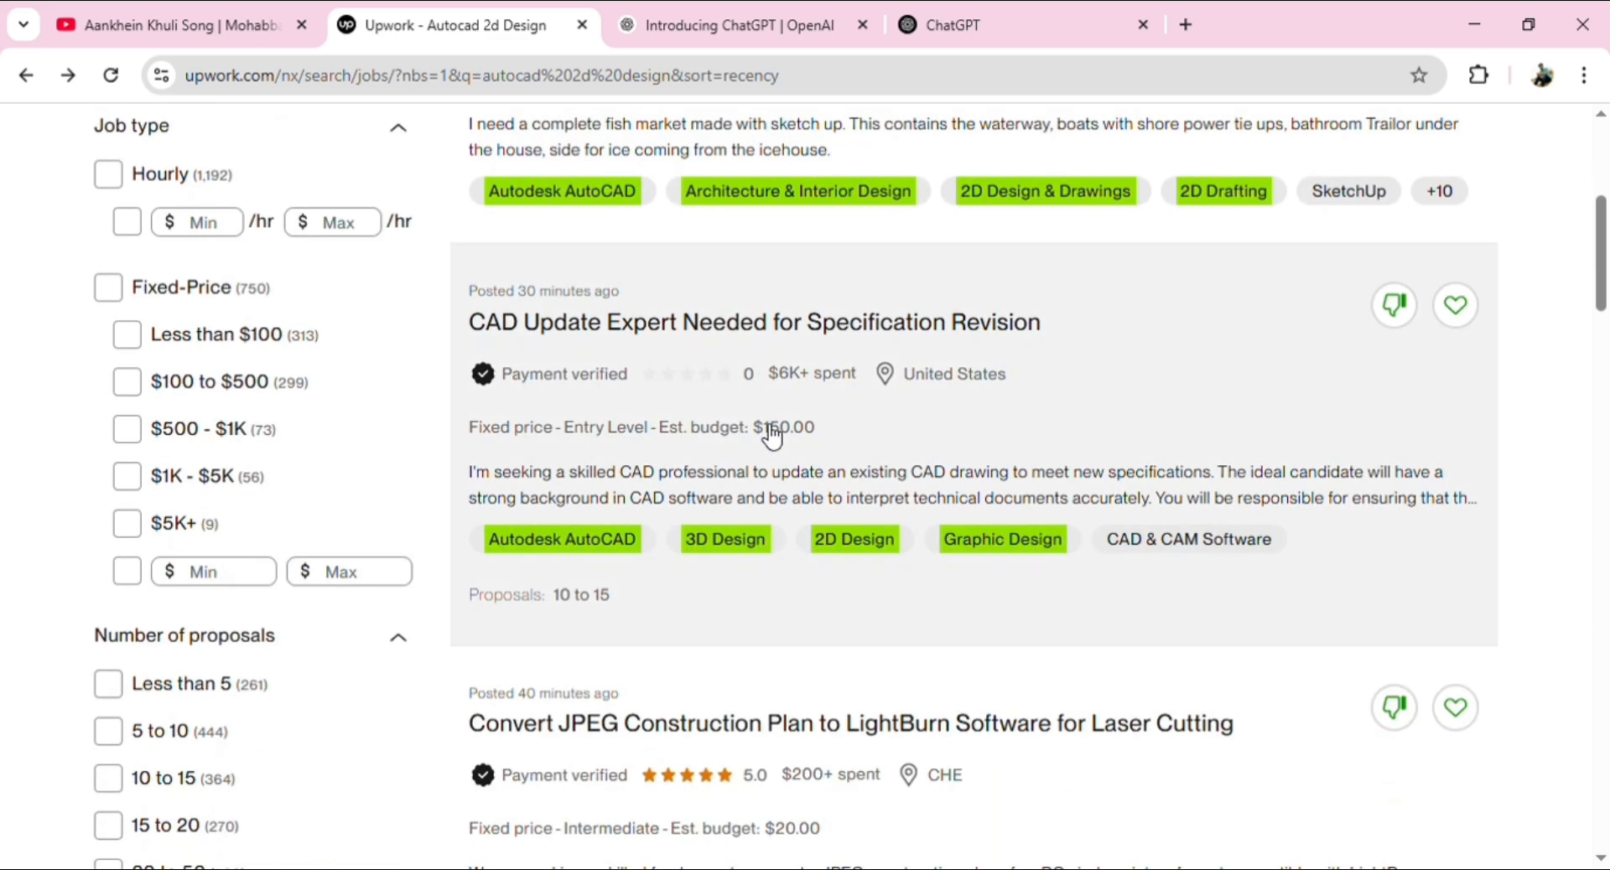
scroll(780, 428, up, 4)
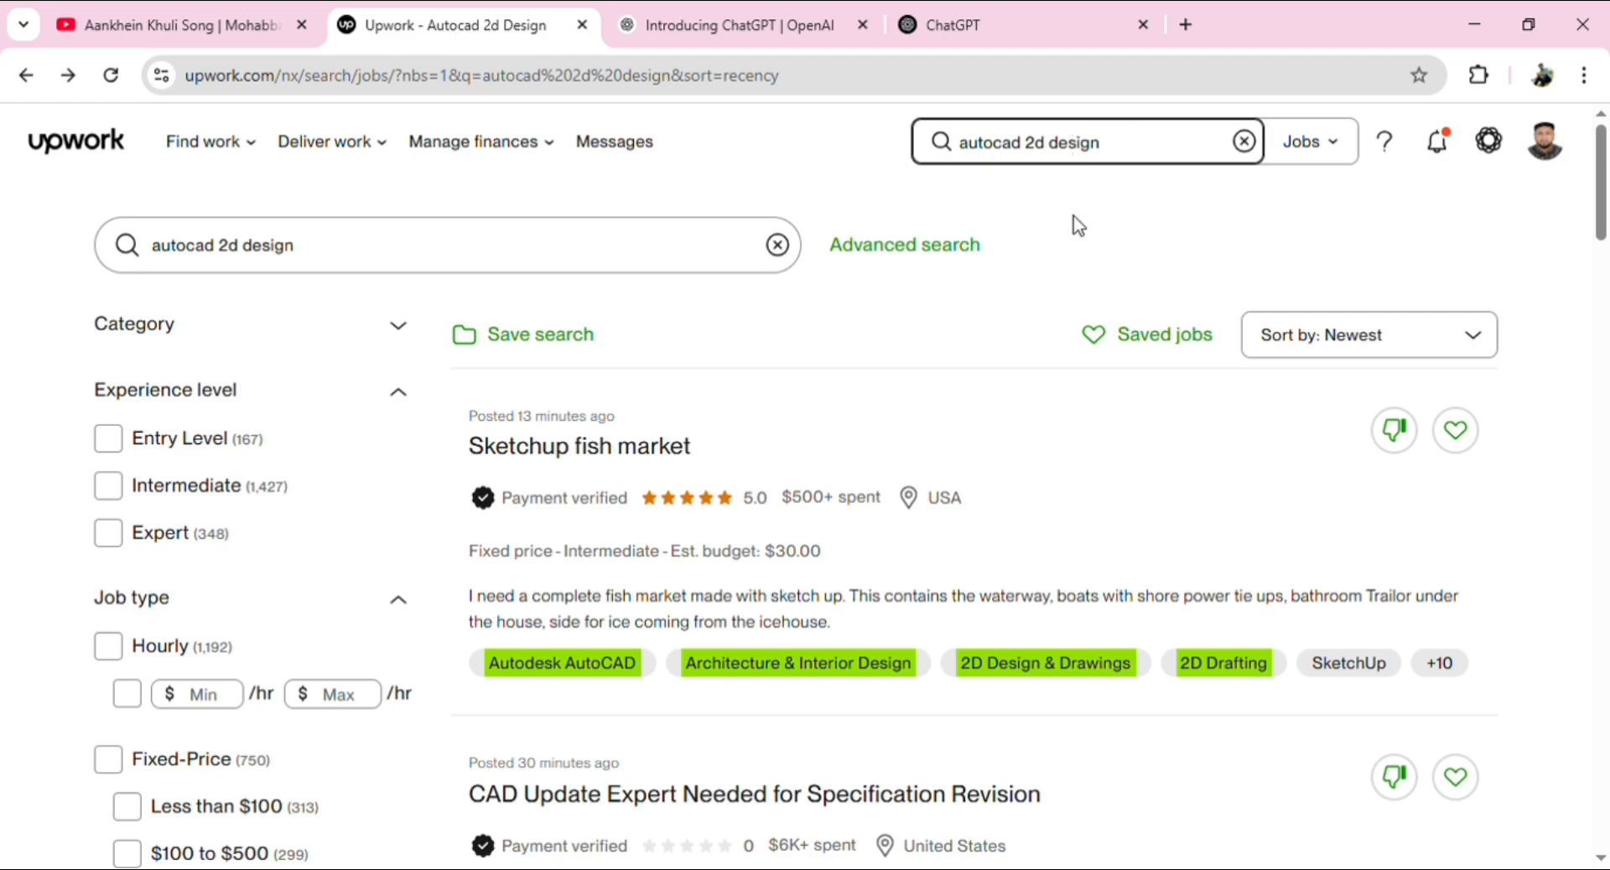
scroll(701, 399, down, 10)
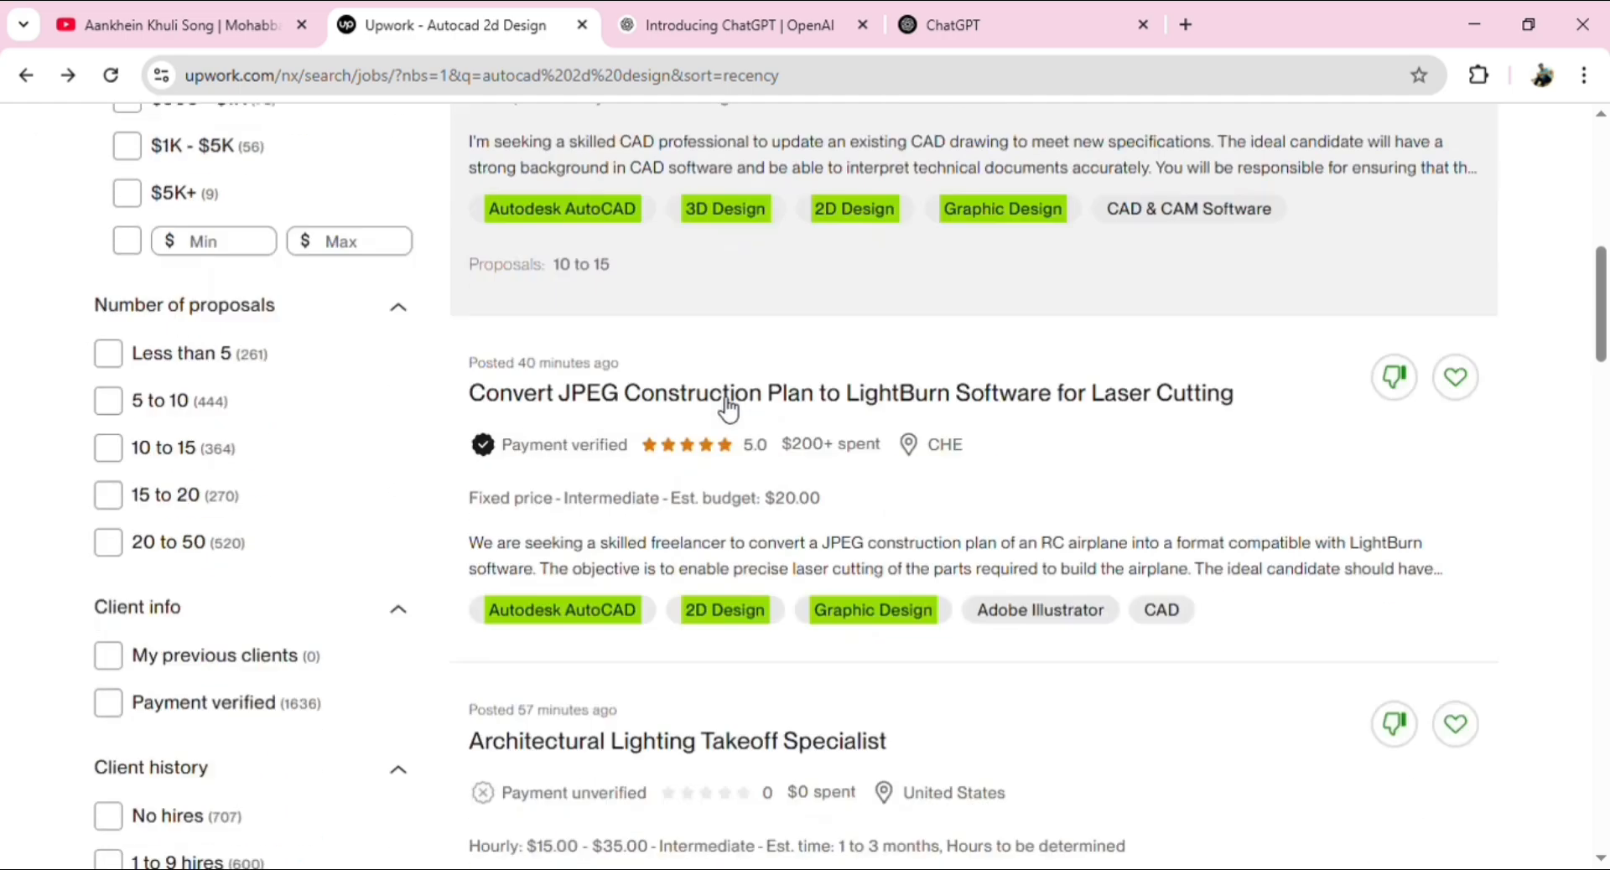
scroll(728, 409, down, 2)
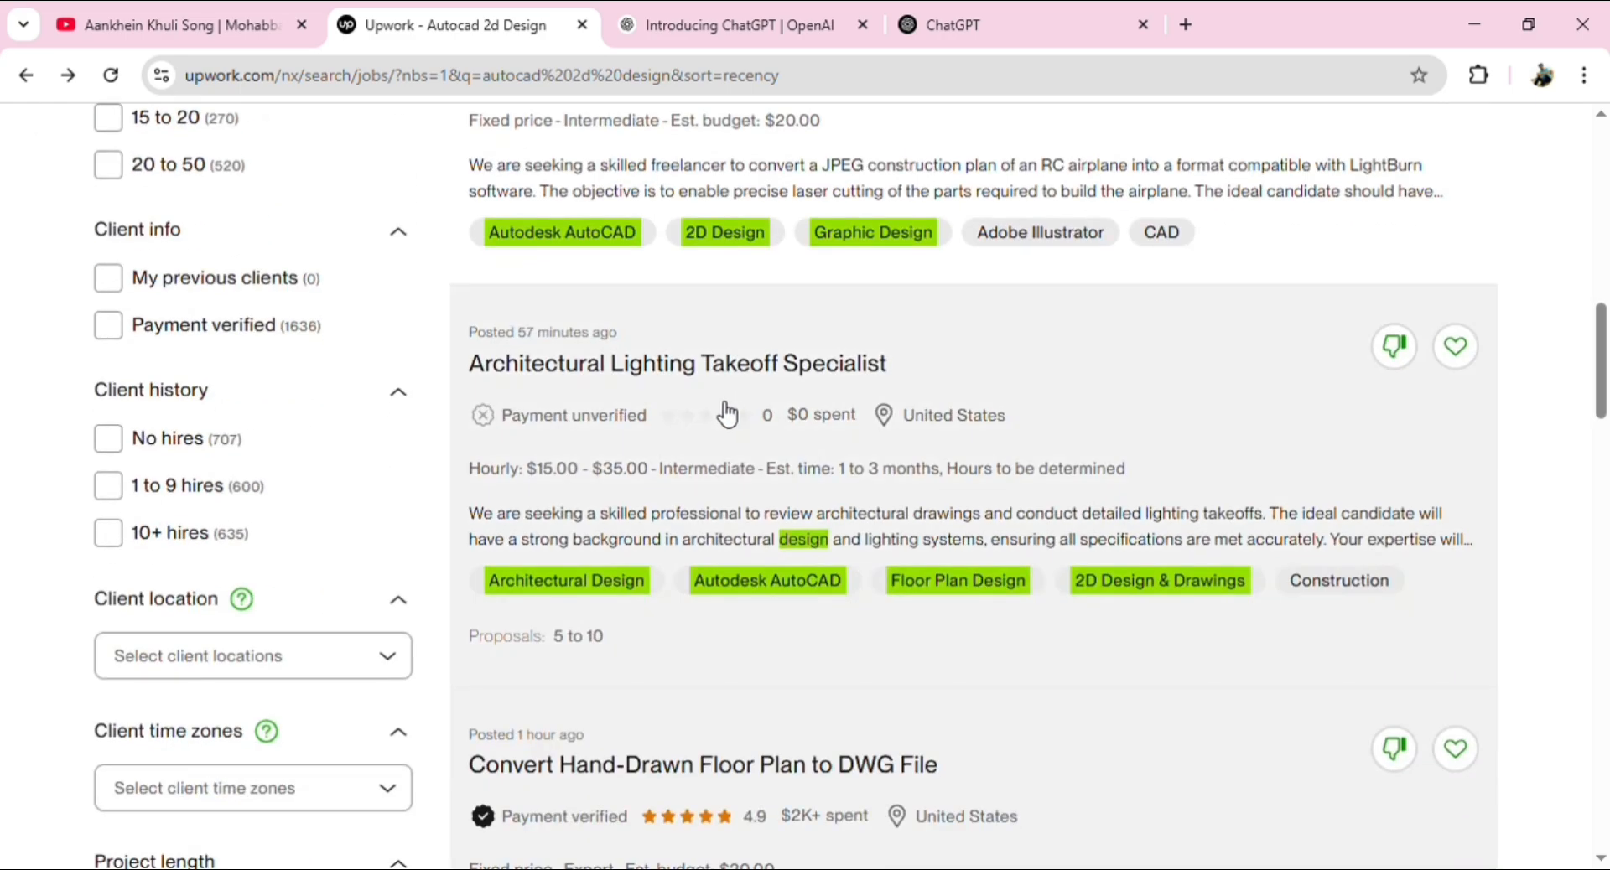
scroll(737, 412, down, 3)
scroll(763, 425, down, 4)
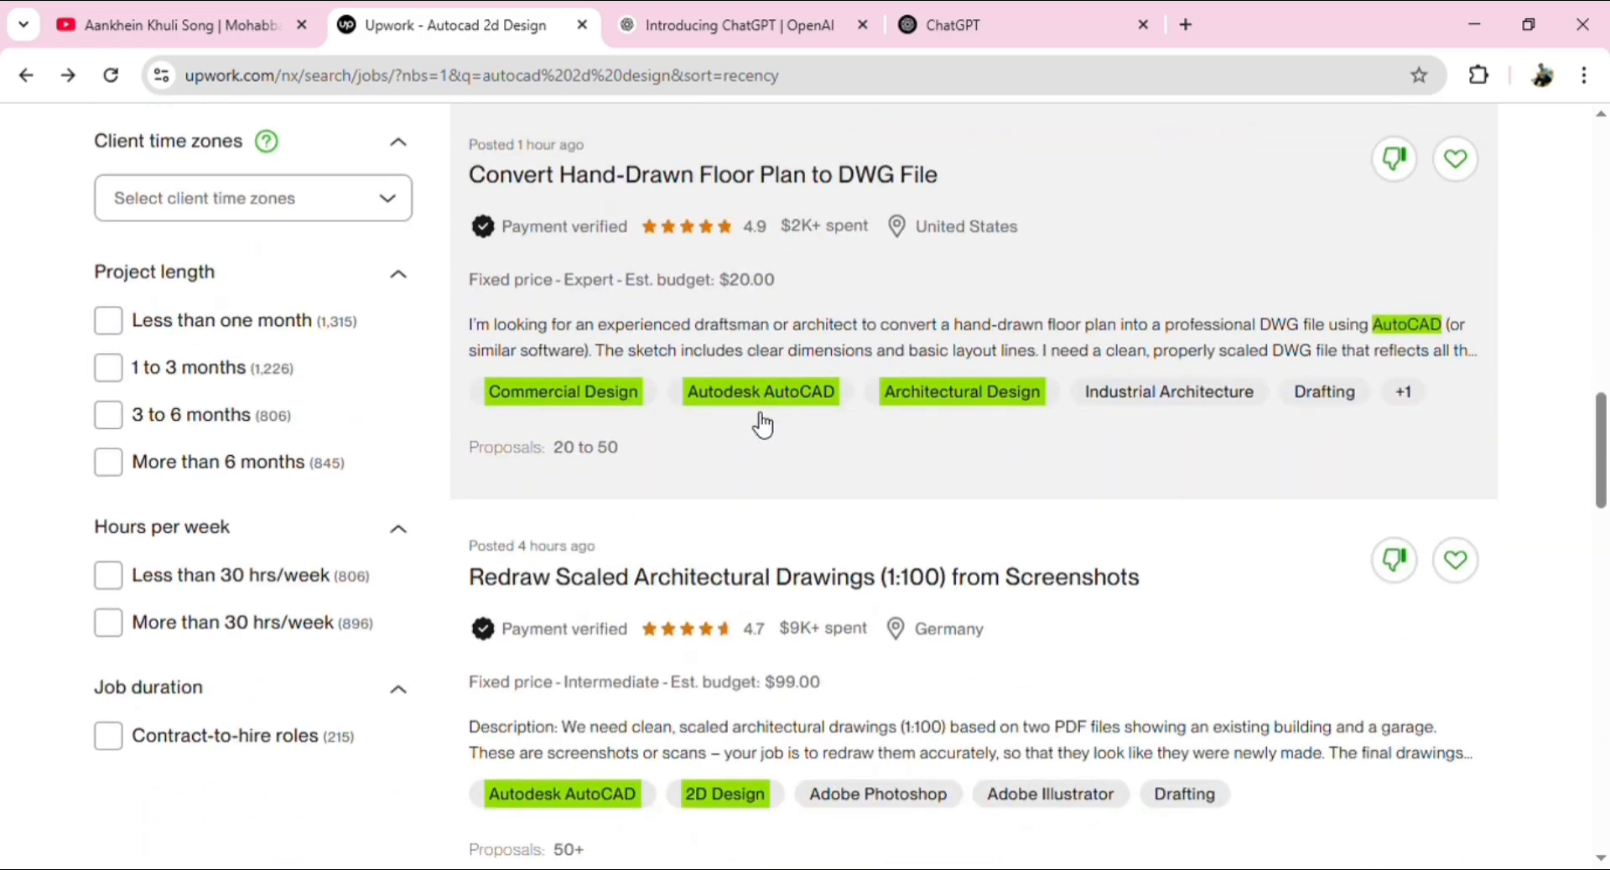
scroll(762, 426, down, 7)
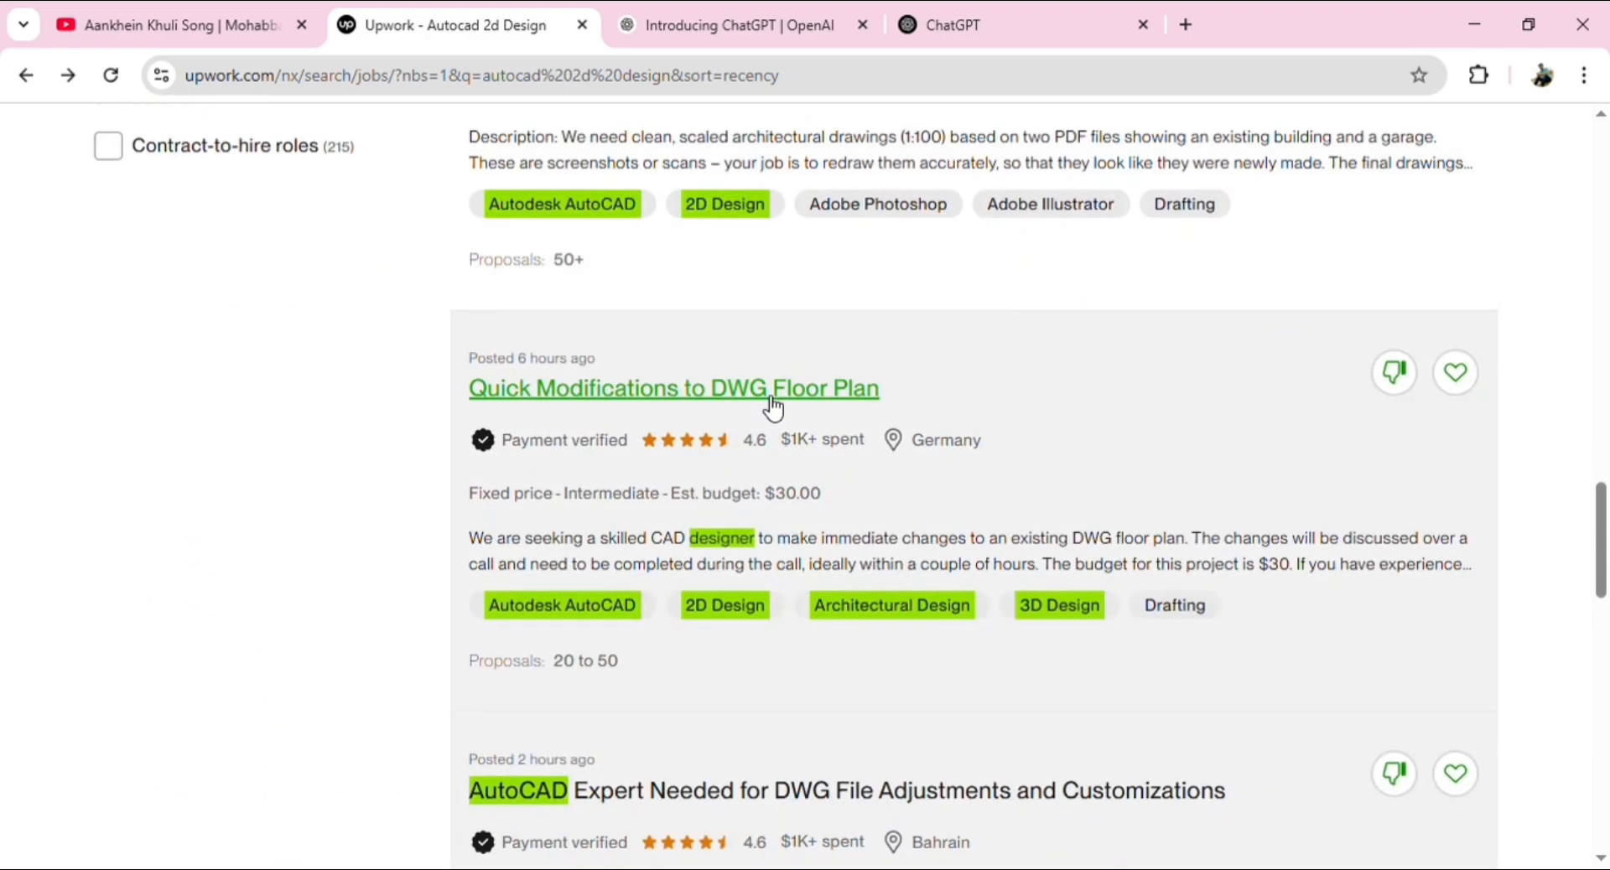
scroll(773, 410, down, 4)
scroll(771, 408, up, 20)
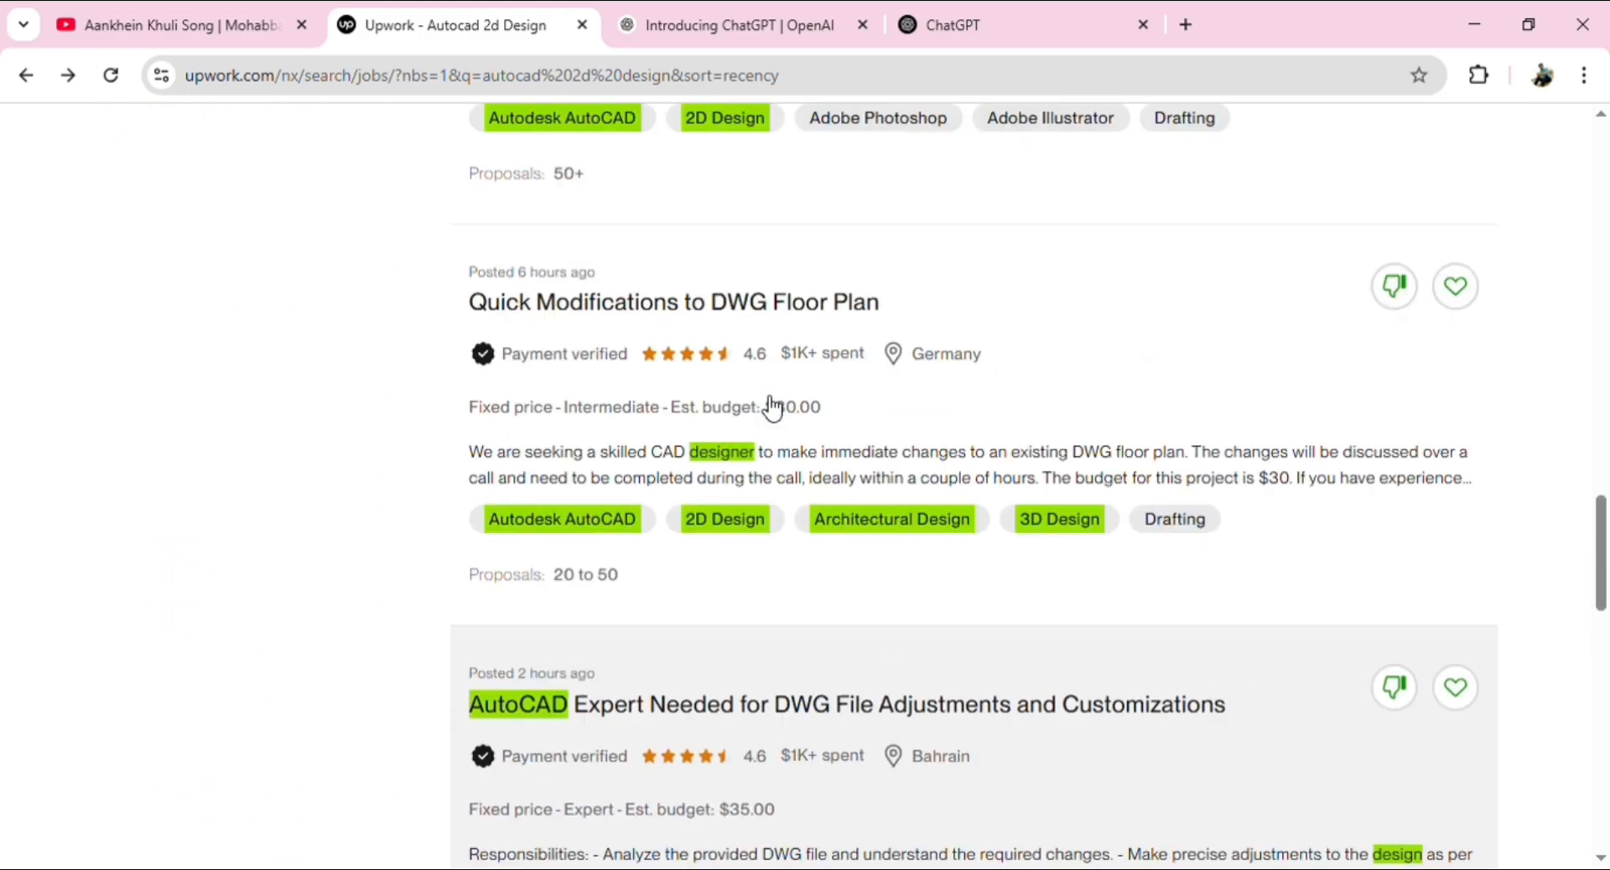
scroll(773, 408, up, 2)
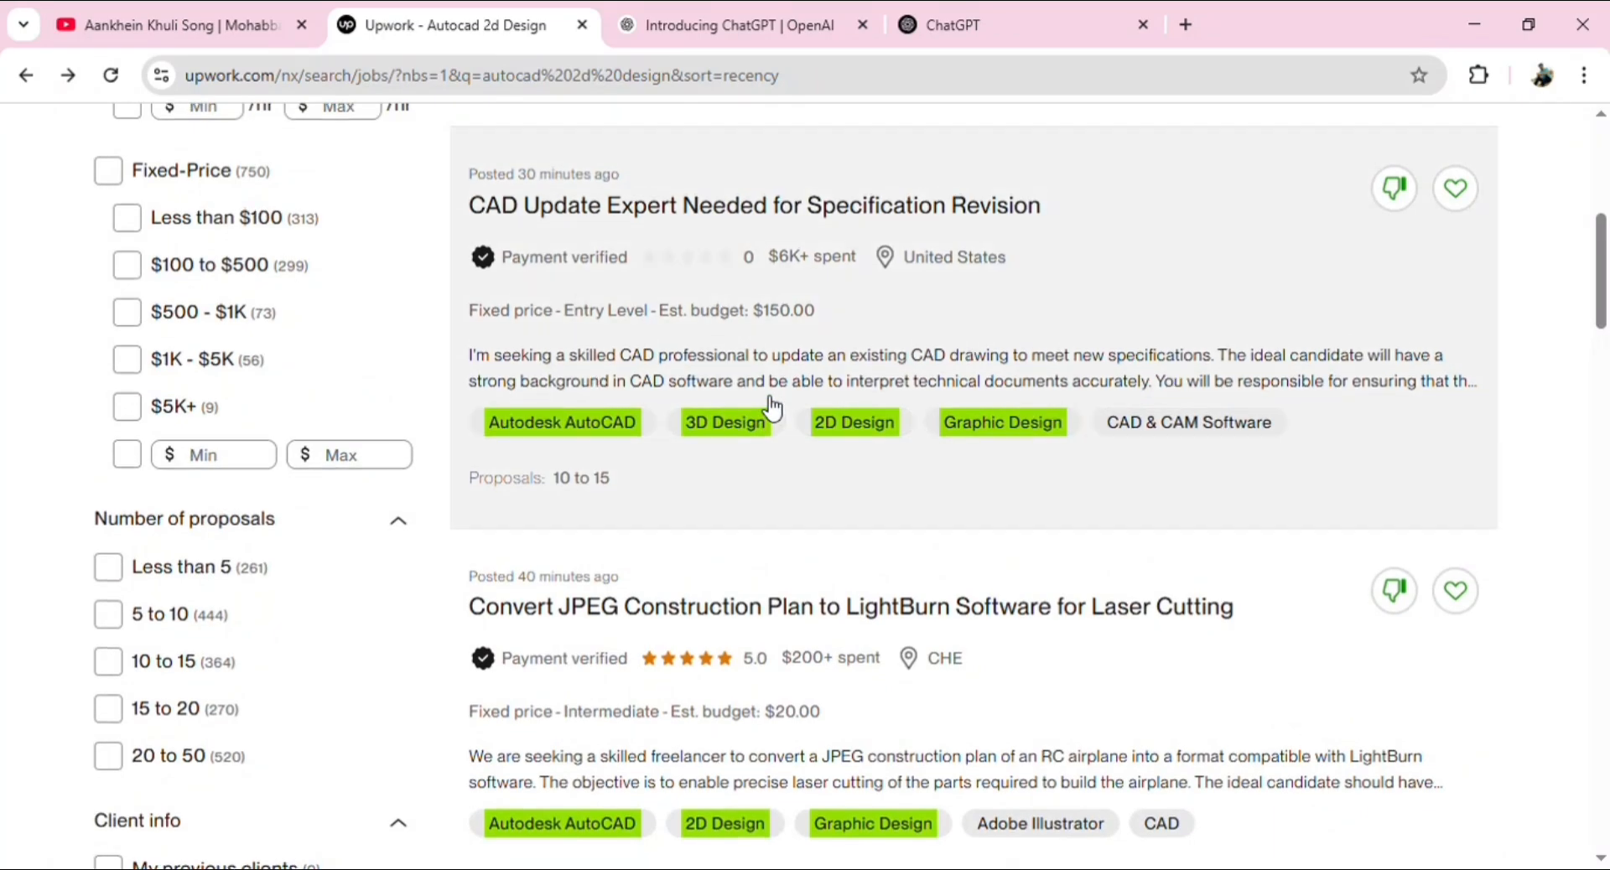
scroll(773, 409, down, 3)
scroll(773, 409, down, 2)
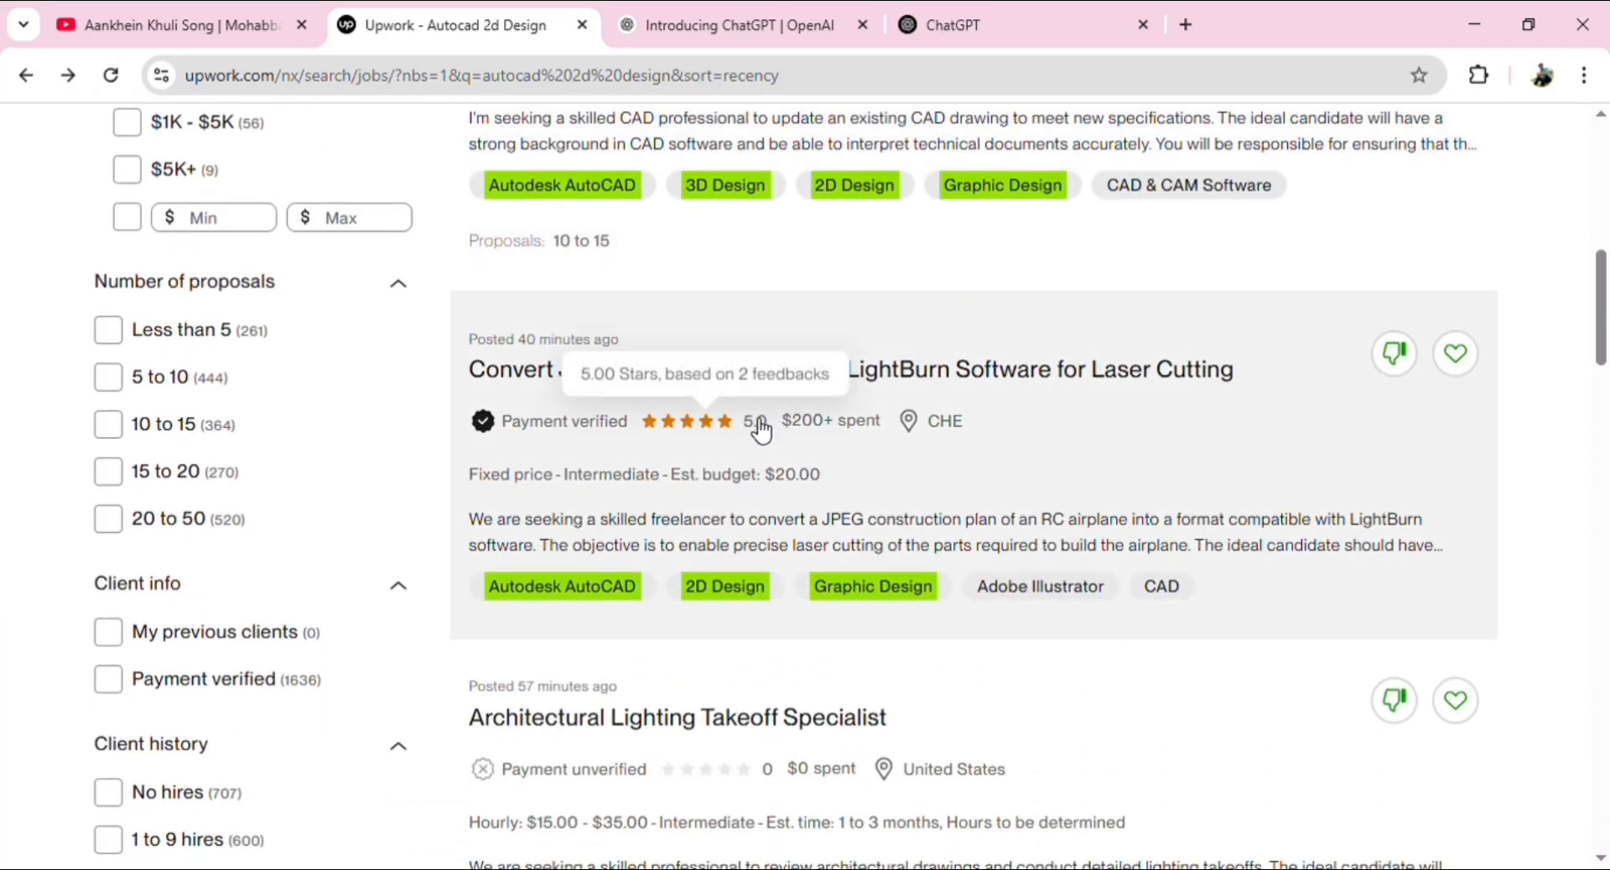
scroll(761, 430, up, 4)
scroll(761, 430, up, 6)
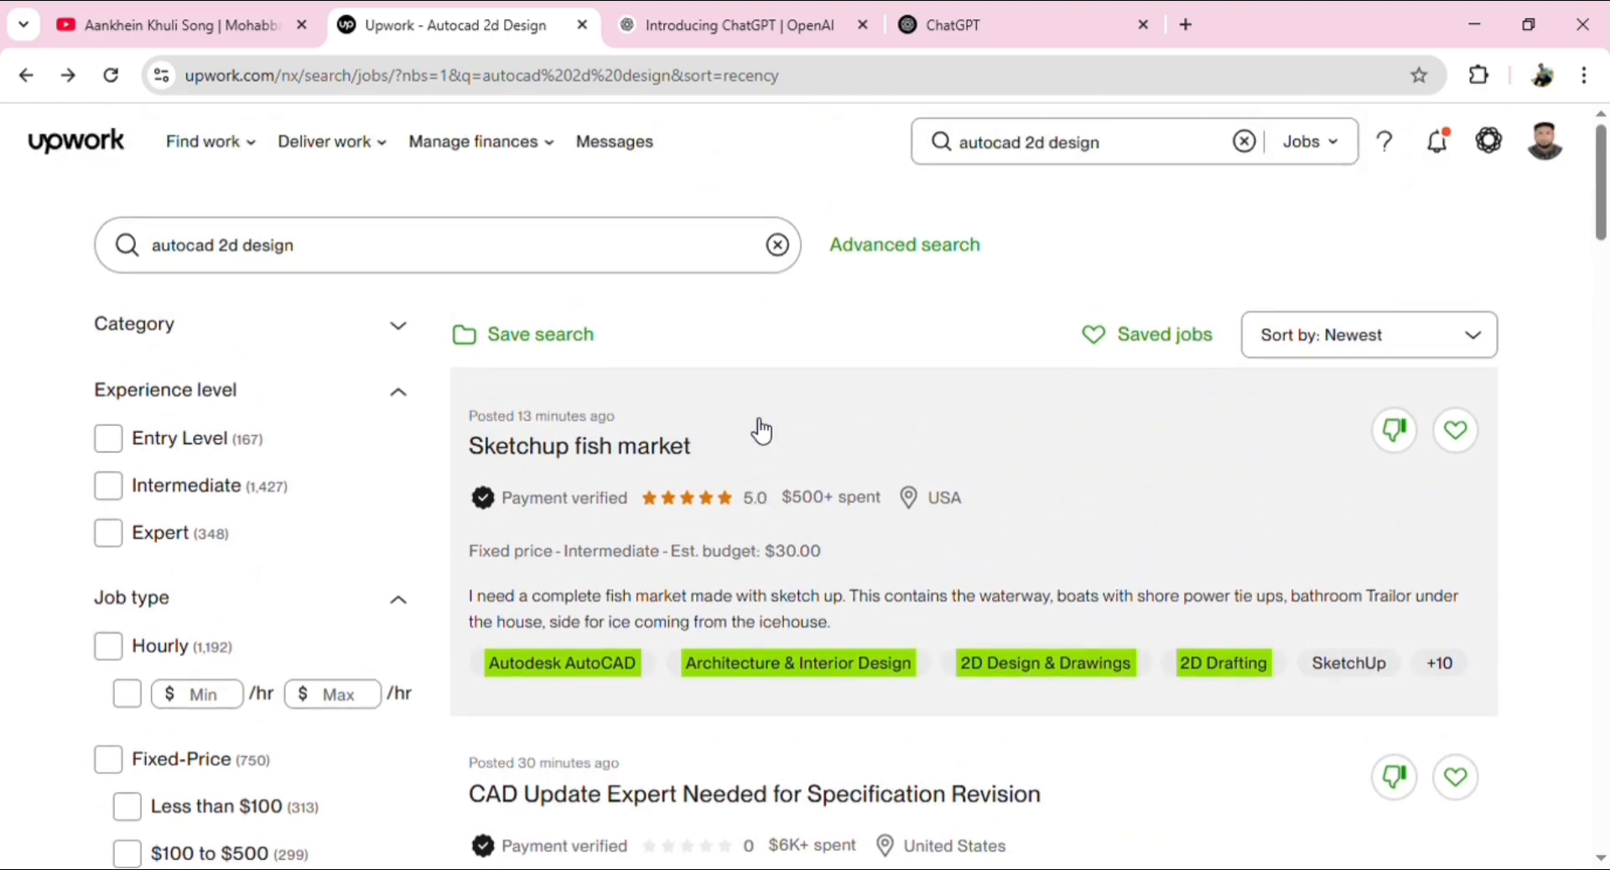
Step: Open the "Convert Hand-Drawn Floor Plan to DWG File" job posting and review its summary, price and required skills
scroll(762, 430, down, 15)
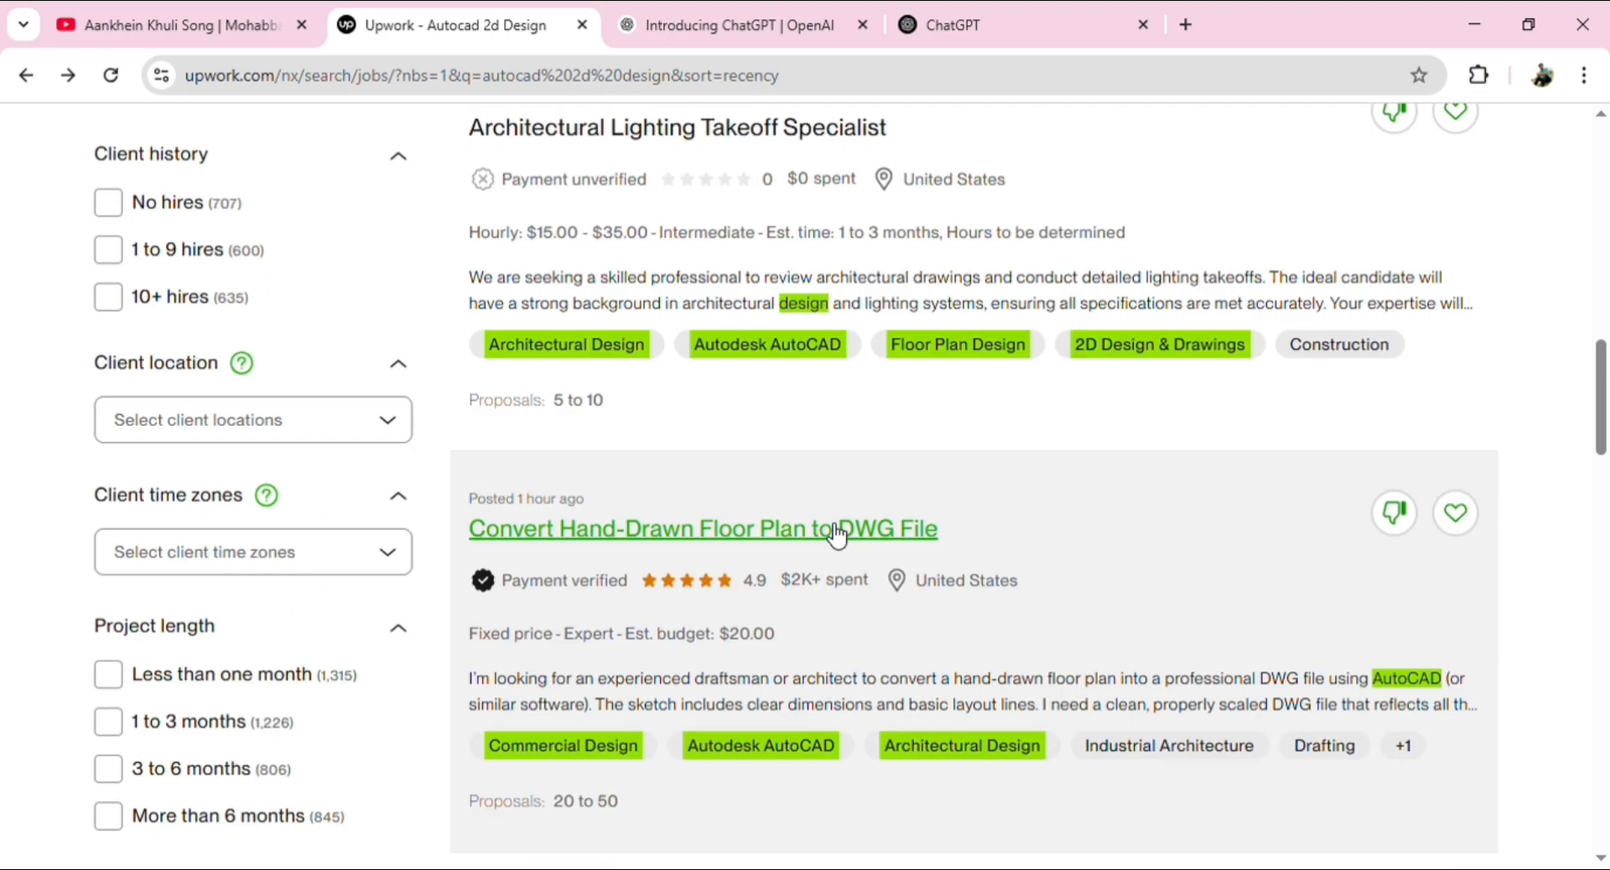
click(722, 537)
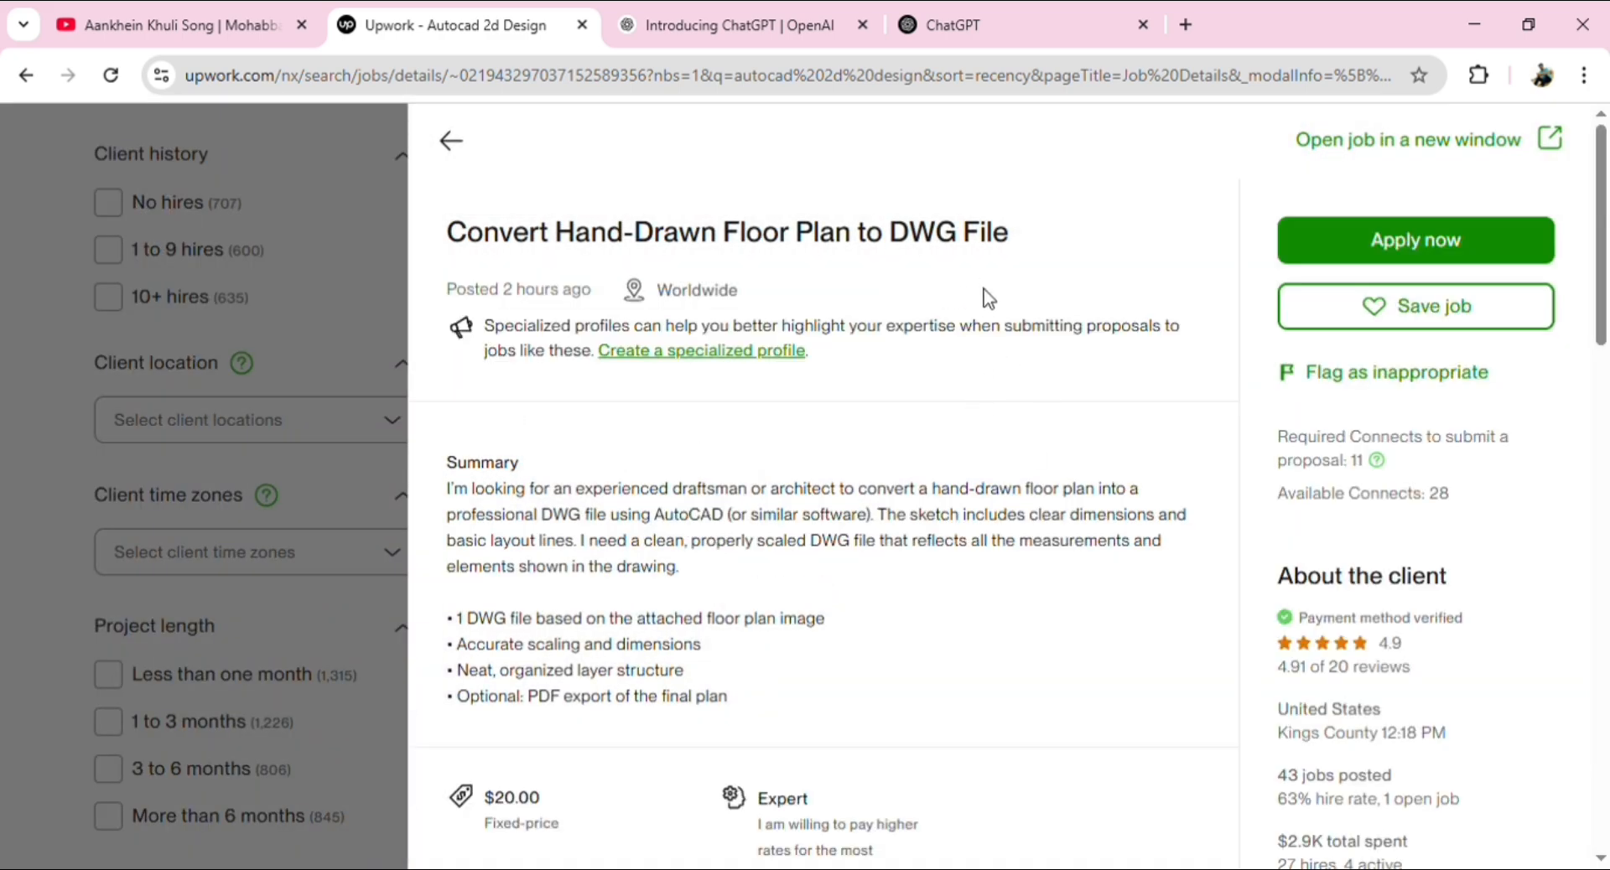
scroll(663, 442, down, 6)
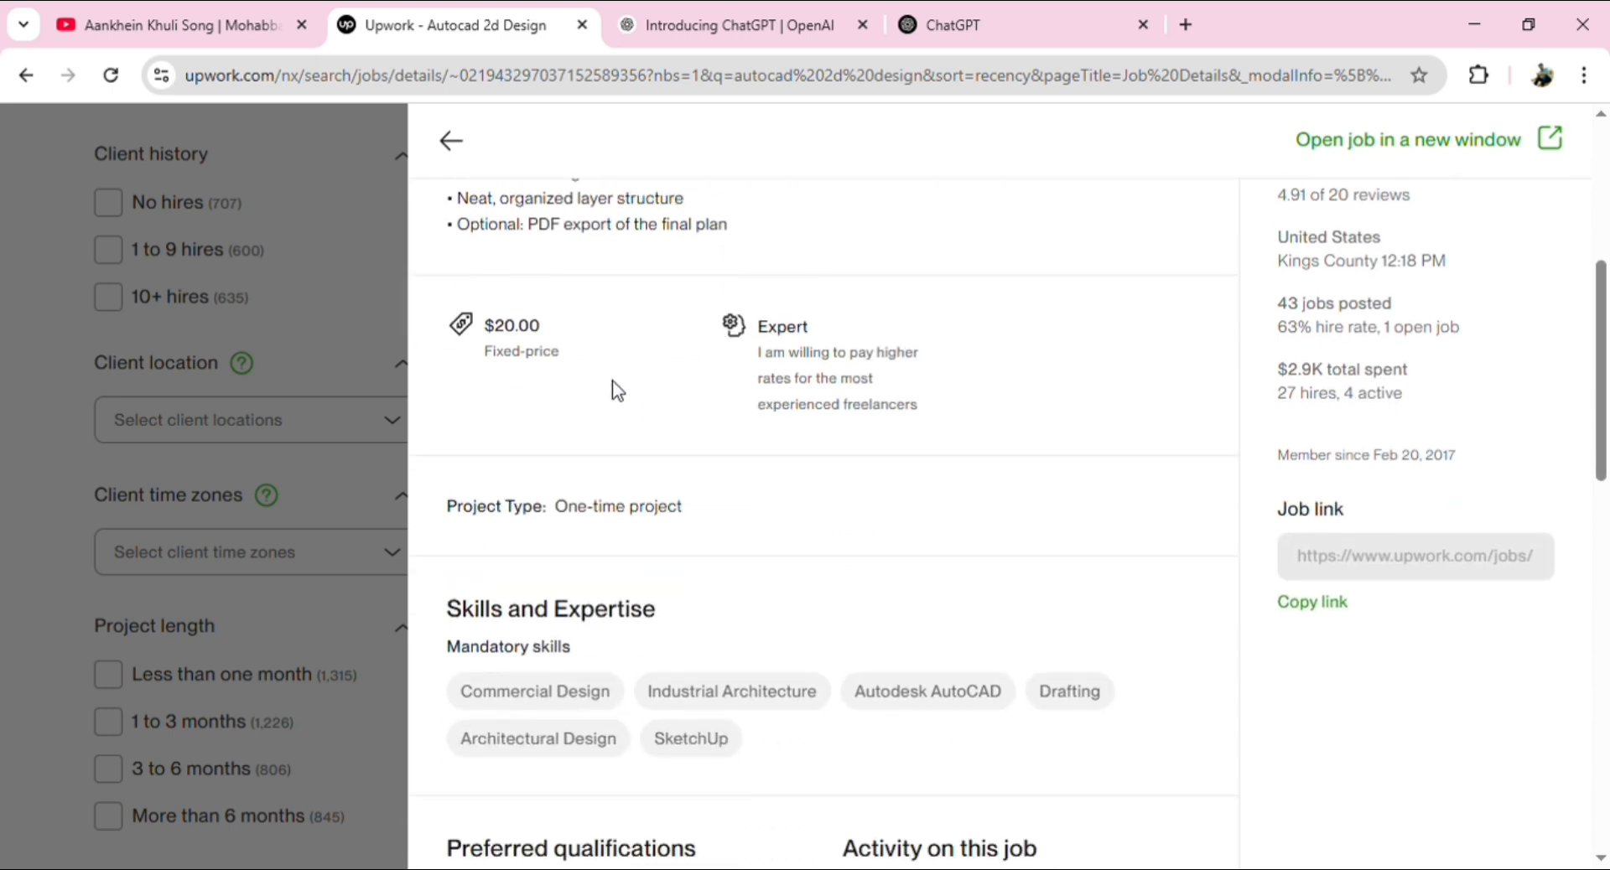
scroll(652, 380, up, 4)
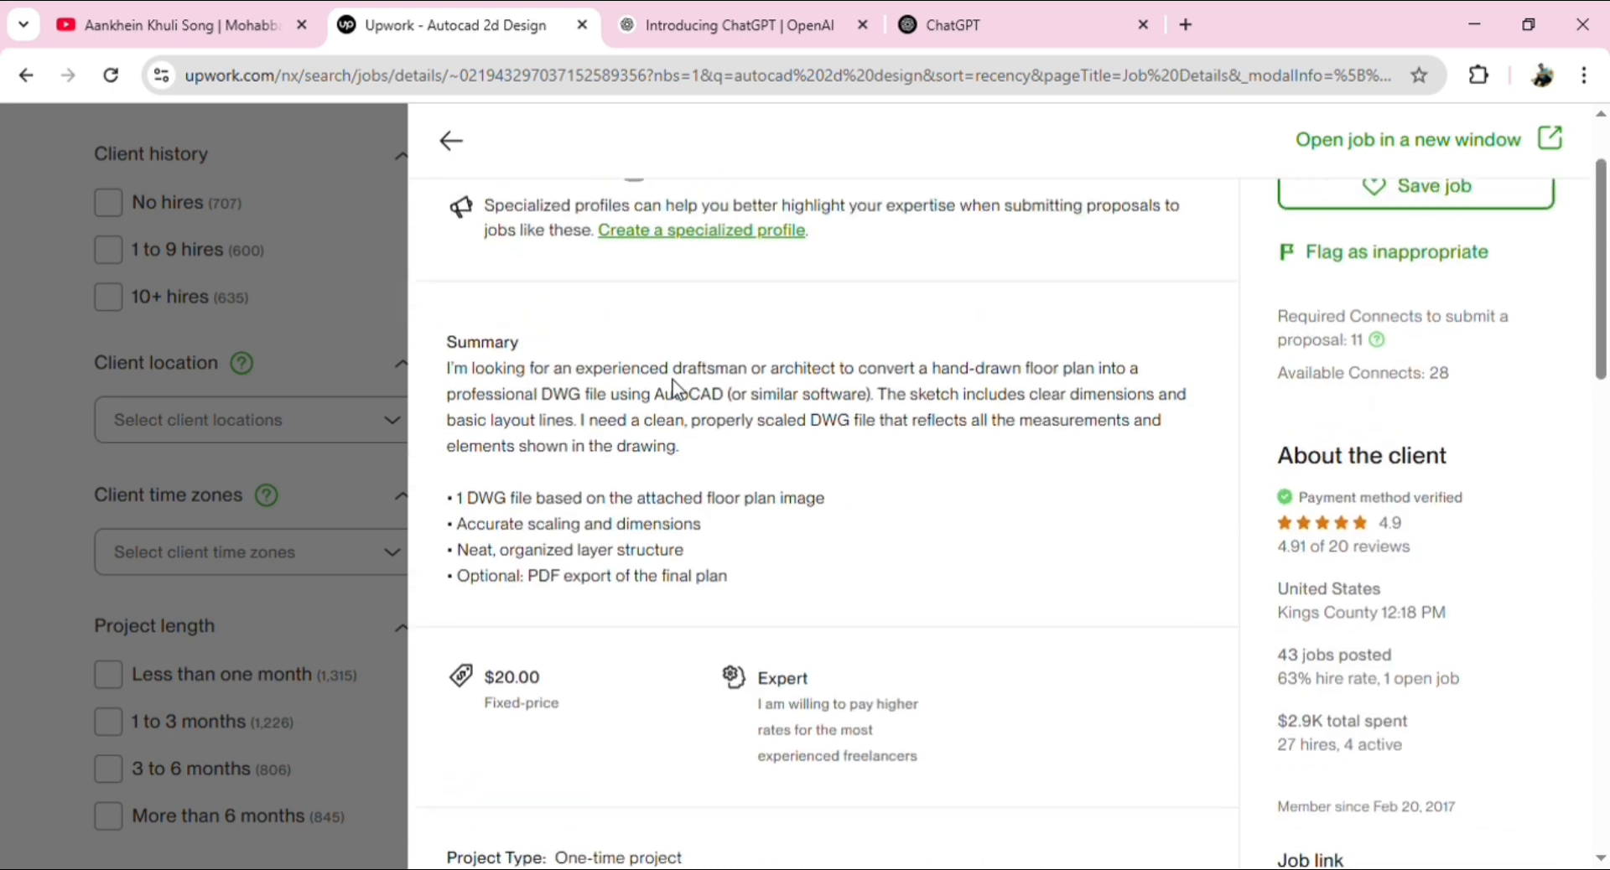
scroll(711, 409, up, 2)
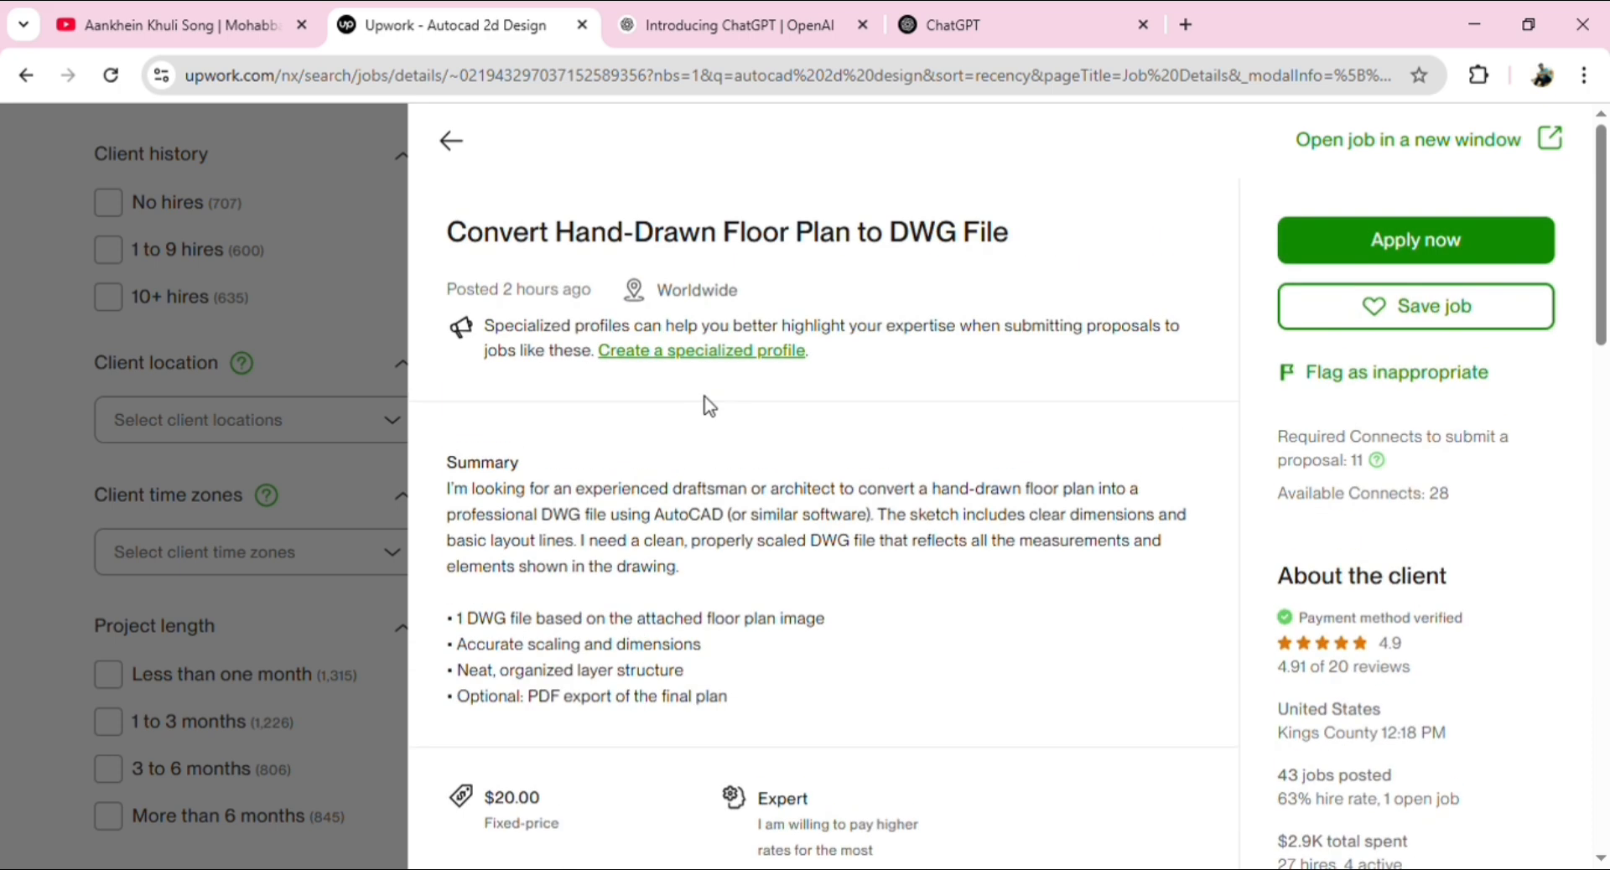
Step: Start a proposal for the floor plan job and look through its job details and payment terms
click(1372, 253)
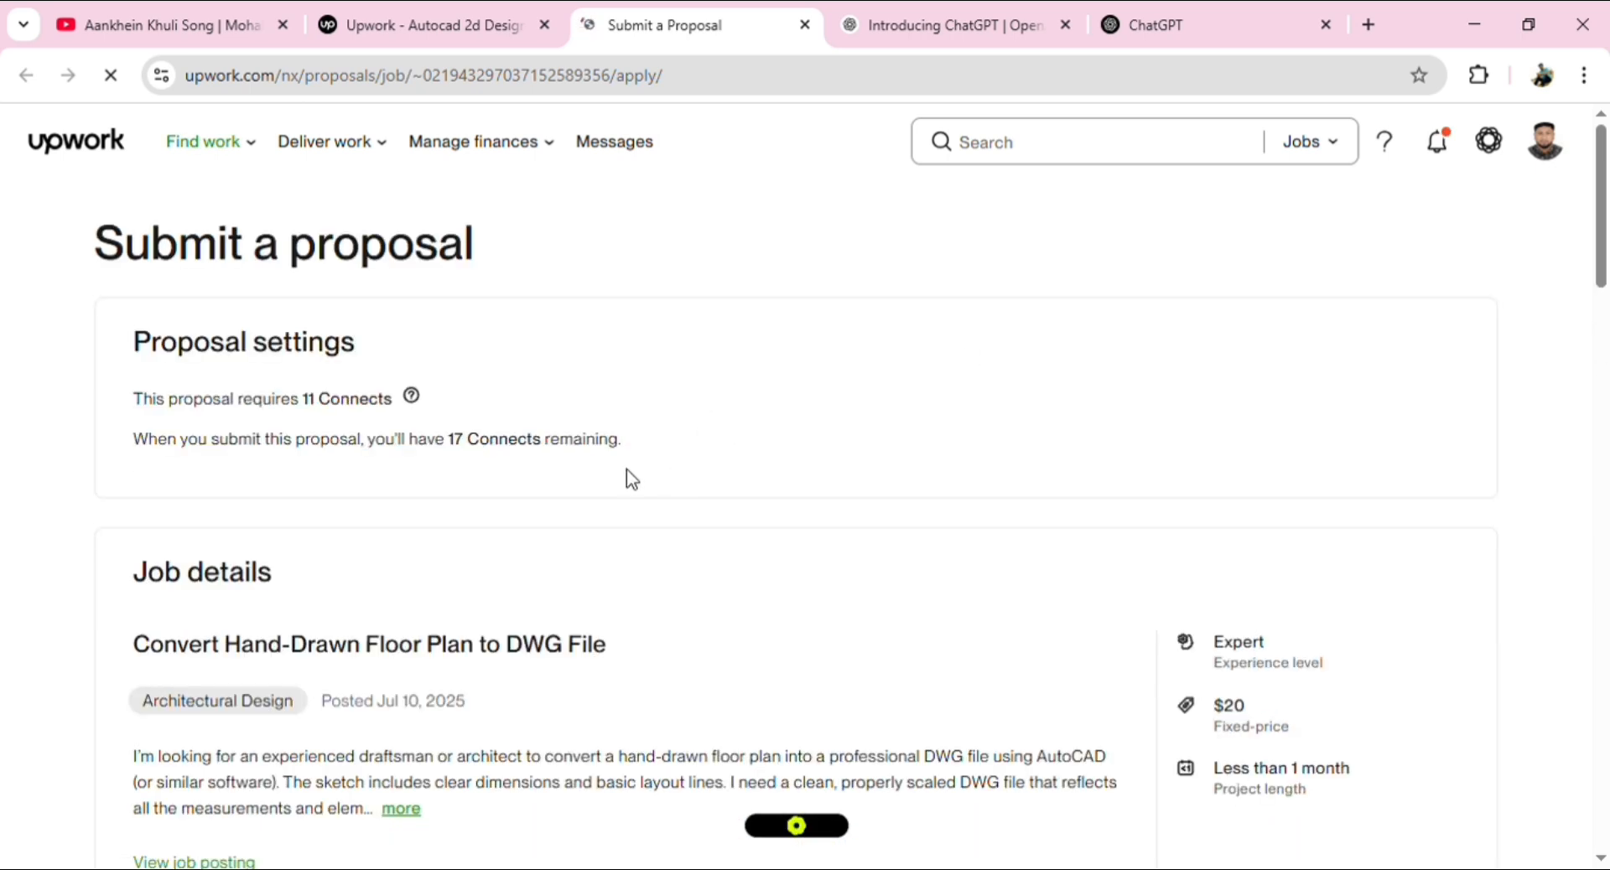
scroll(426, 471, down, 2)
scroll(428, 468, down, 2)
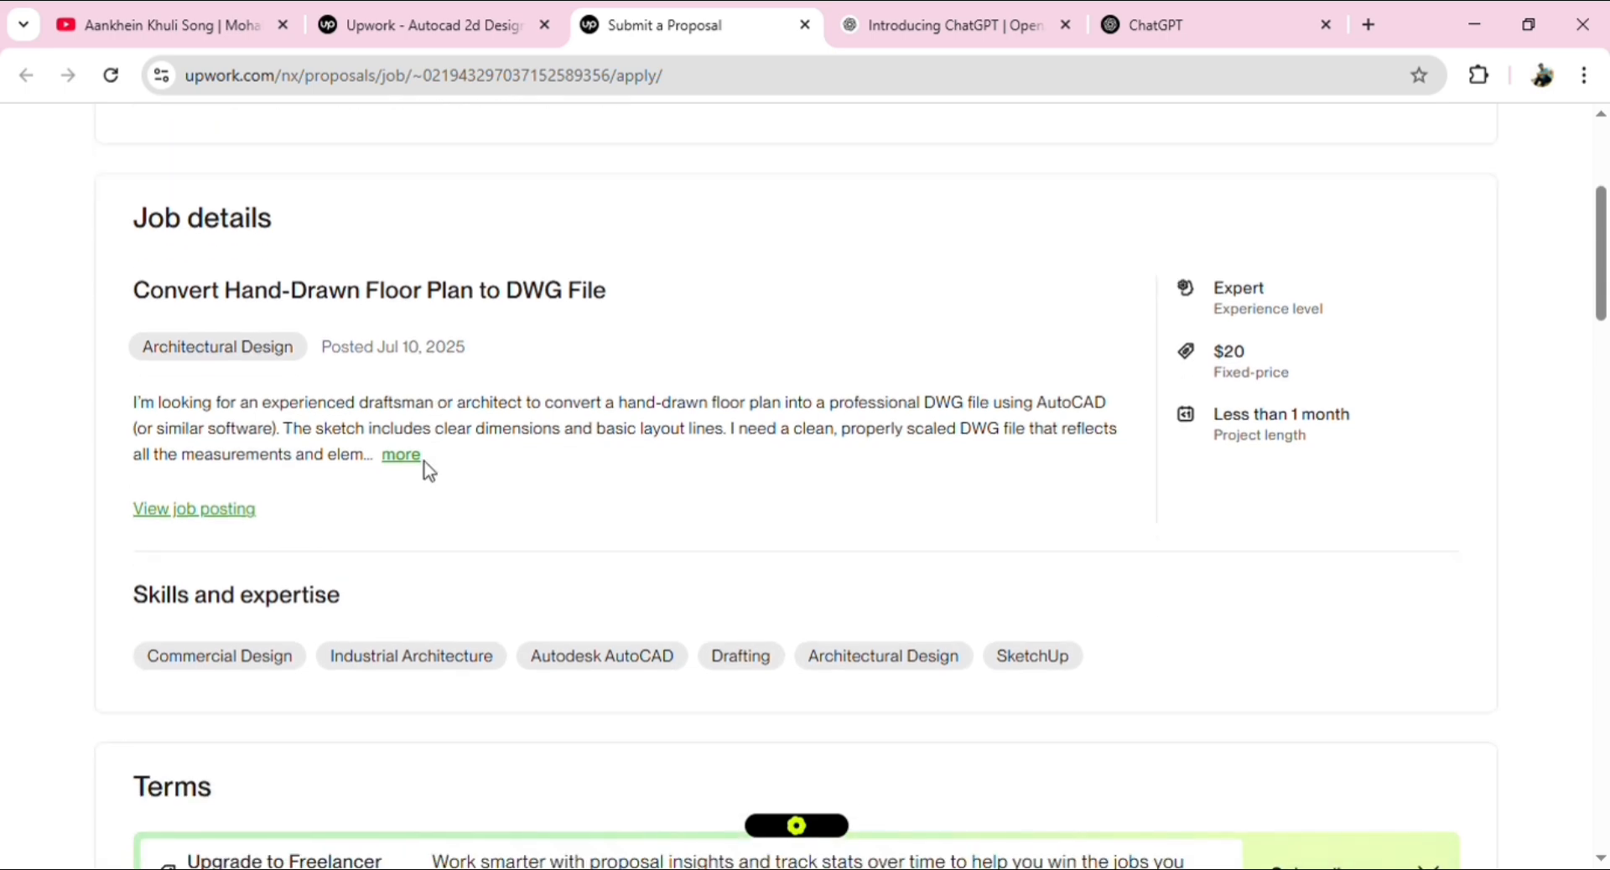
scroll(427, 463, down, 5)
scroll(435, 472, down, 4)
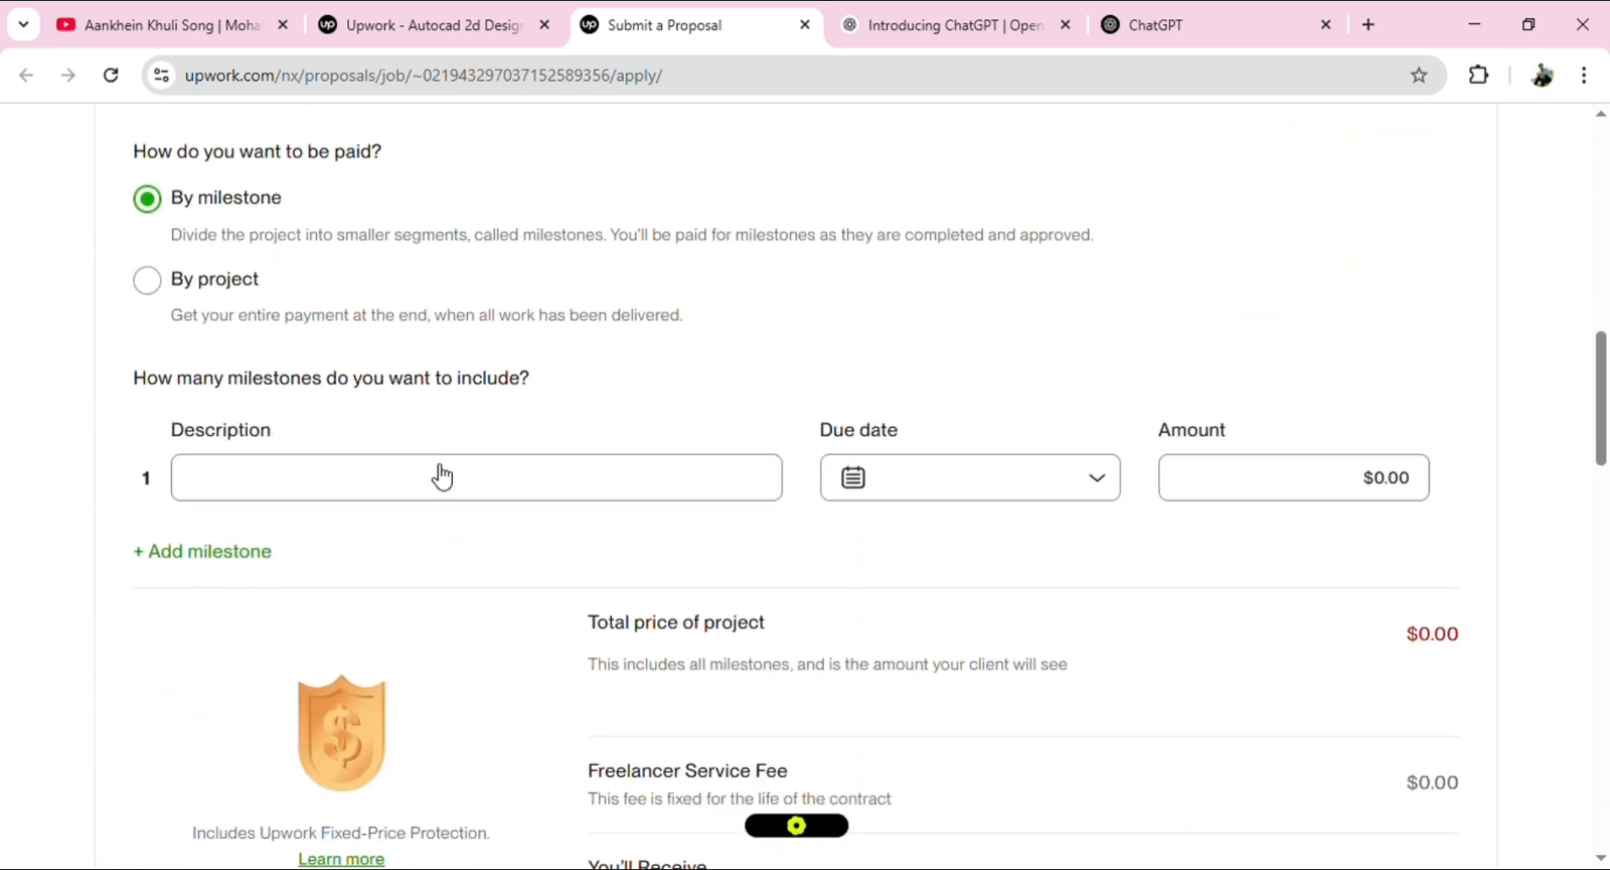
click(445, 475)
scroll(399, 448, up, 10)
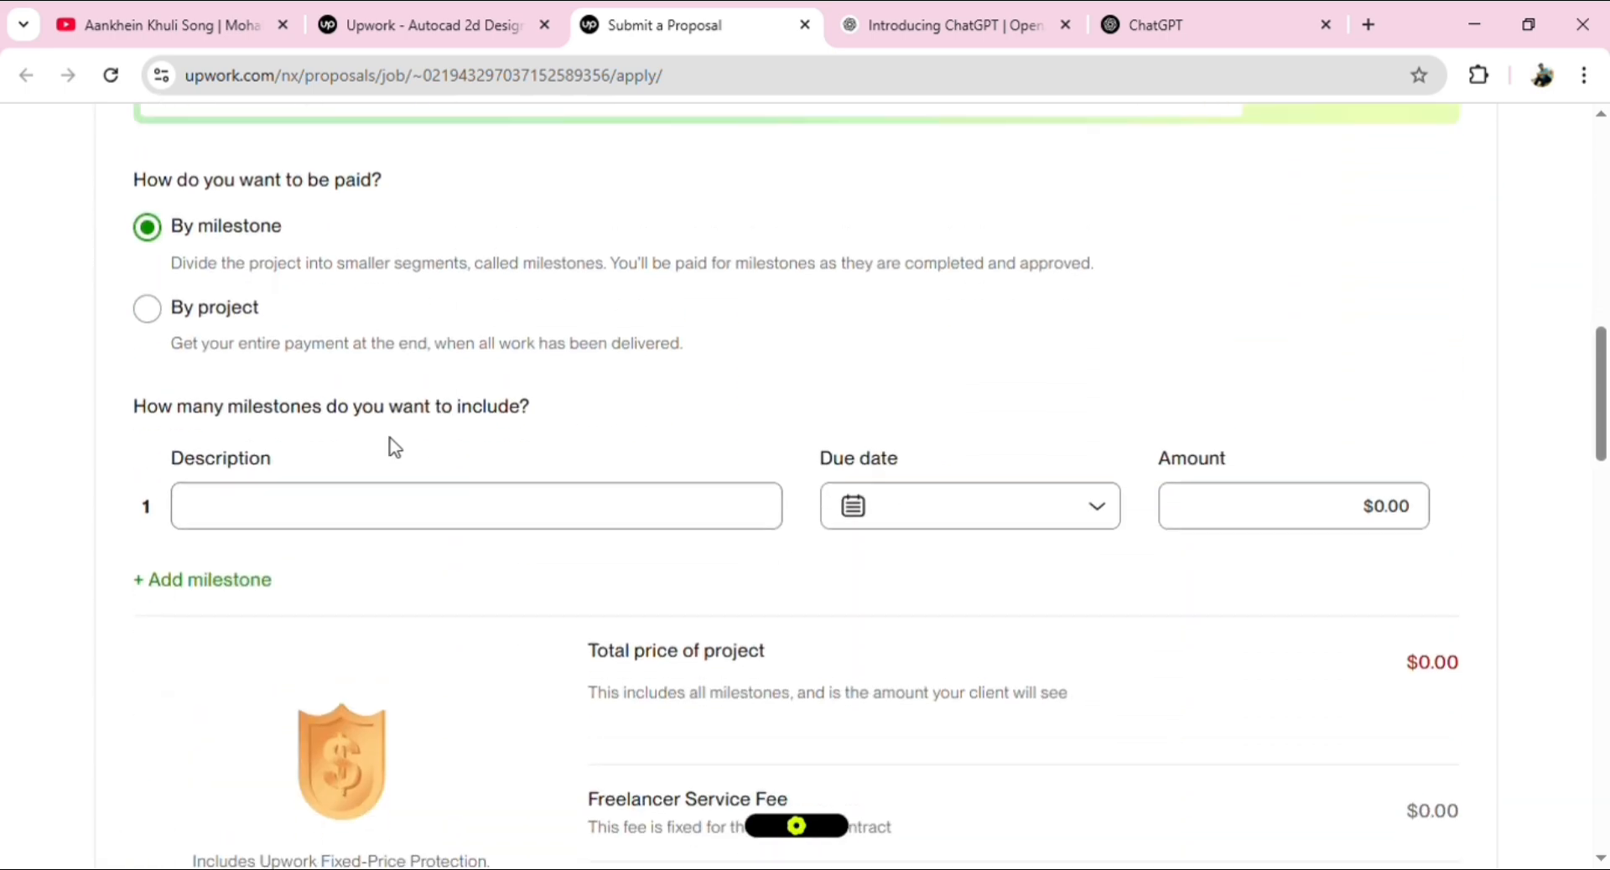
Step: Expand the full job description in the proposal's job details and read the listed deliverables
scroll(400, 449, down, 3)
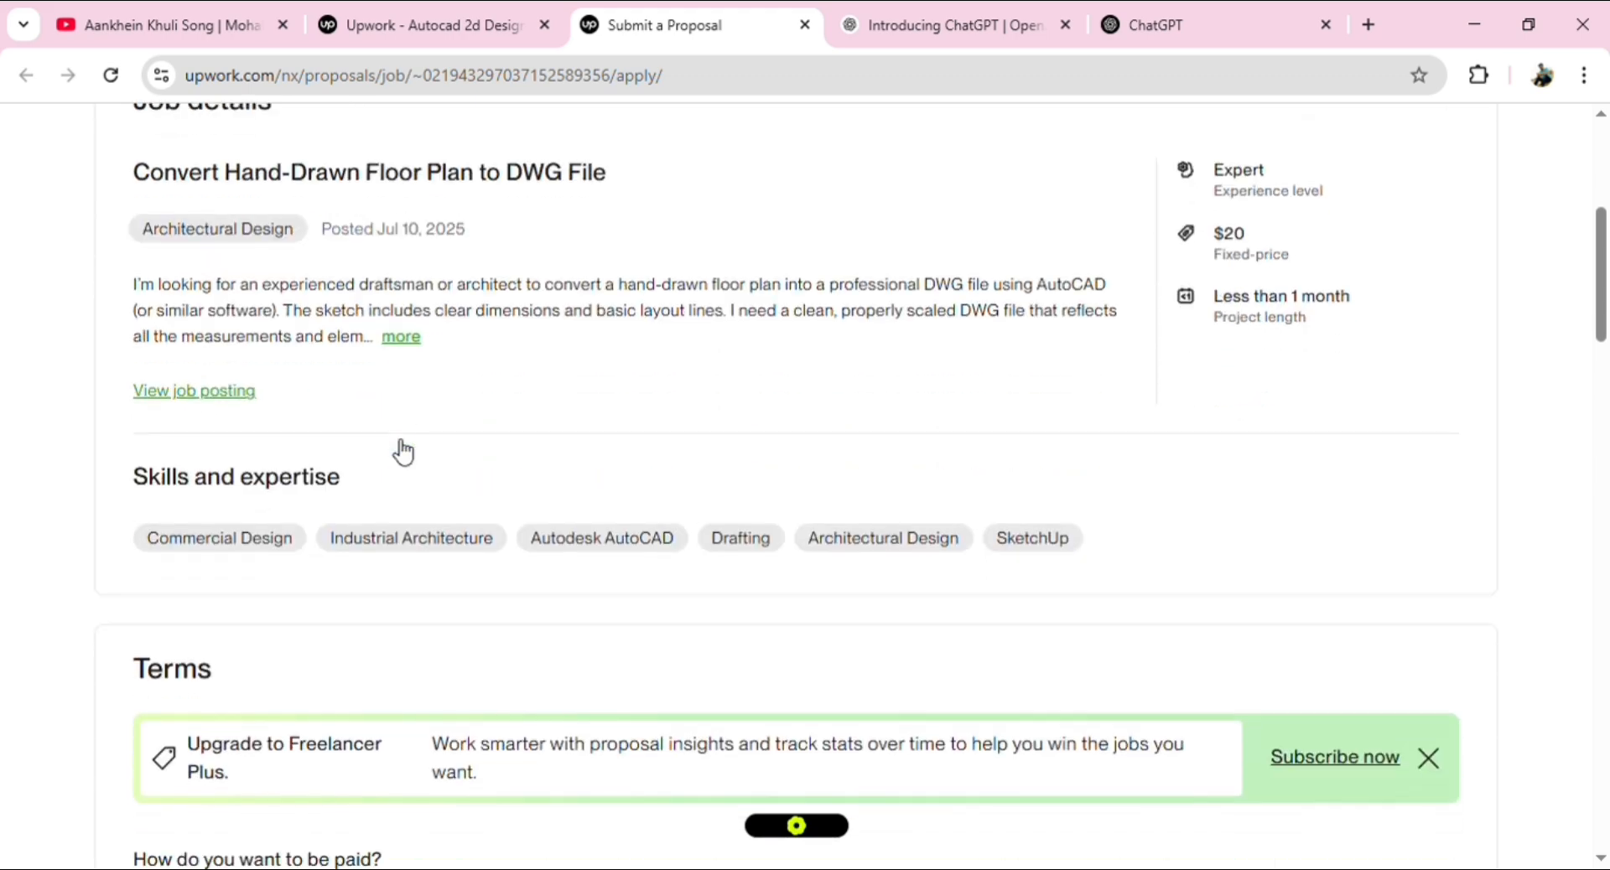
scroll(394, 450, up, 2)
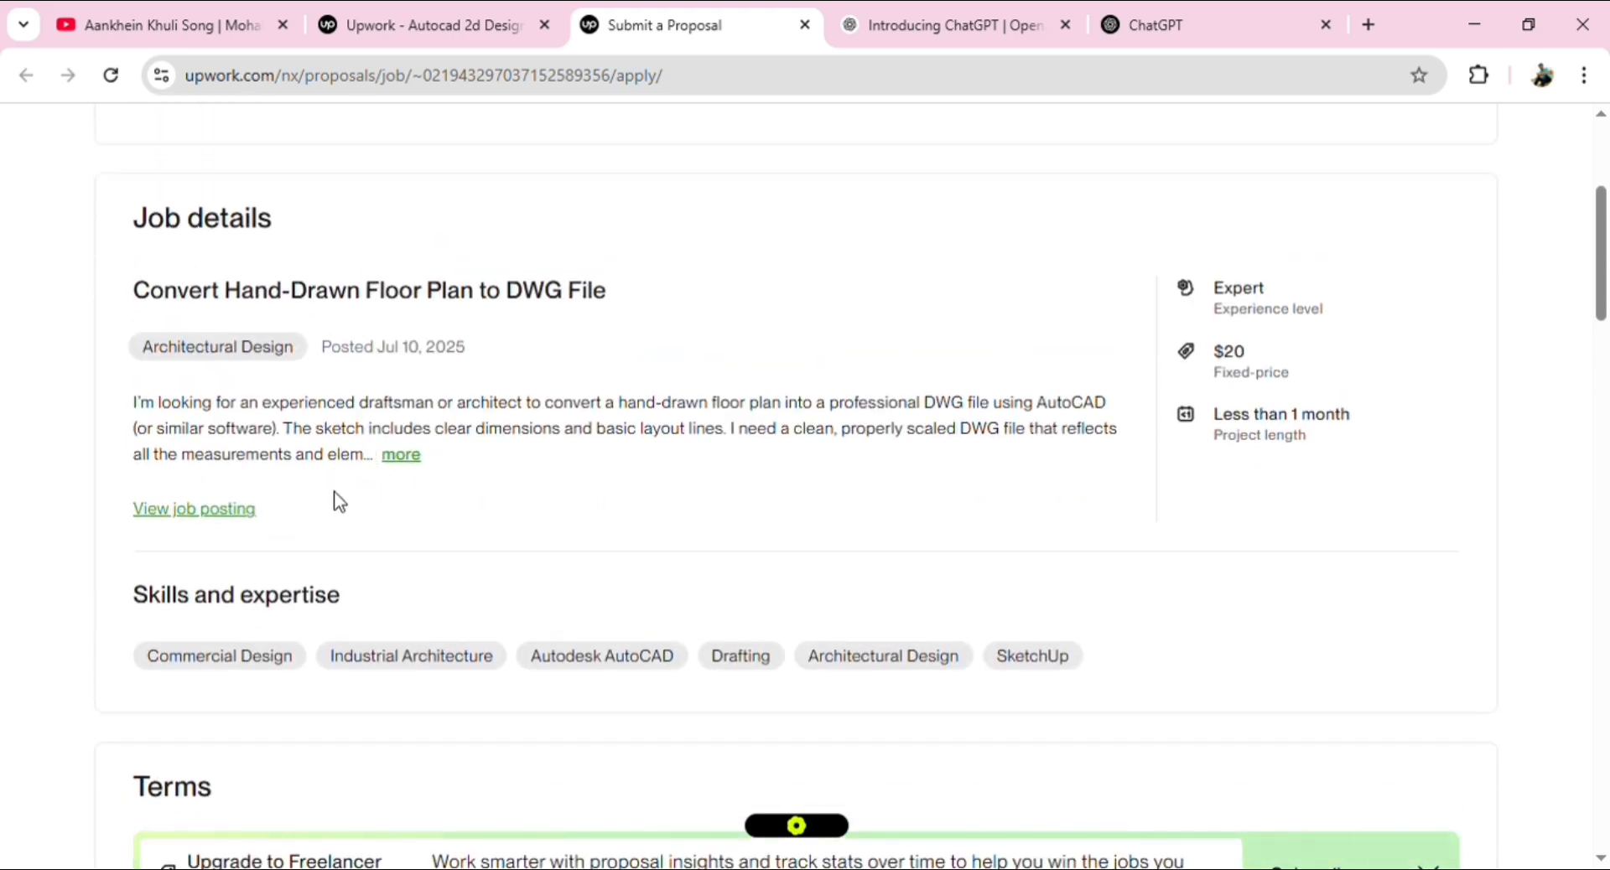
click(404, 457)
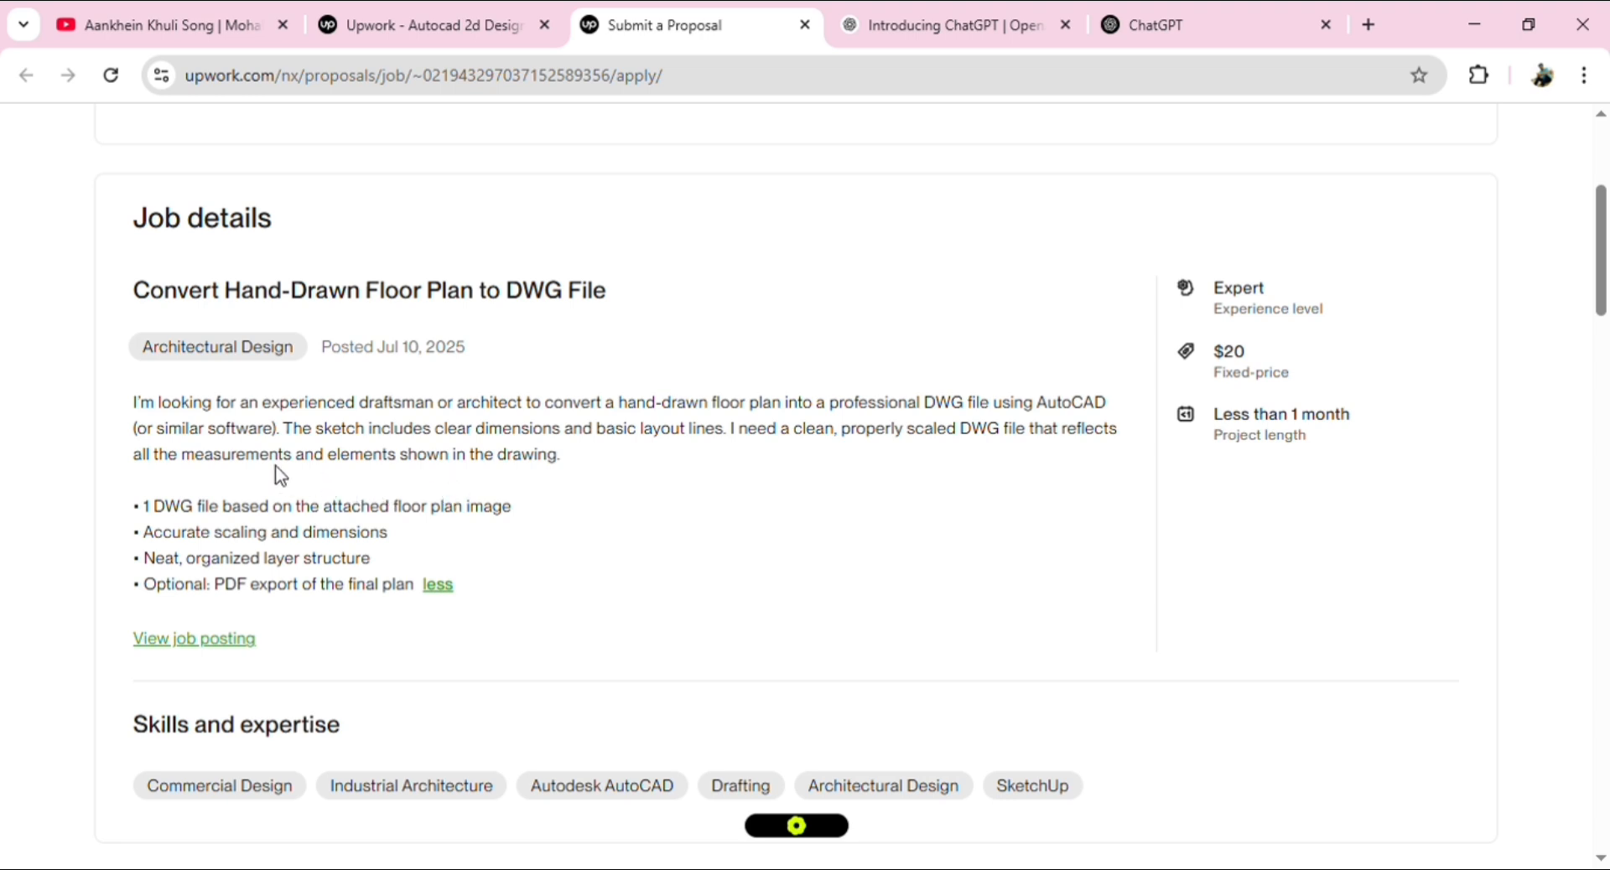
scroll(312, 434, down, 2)
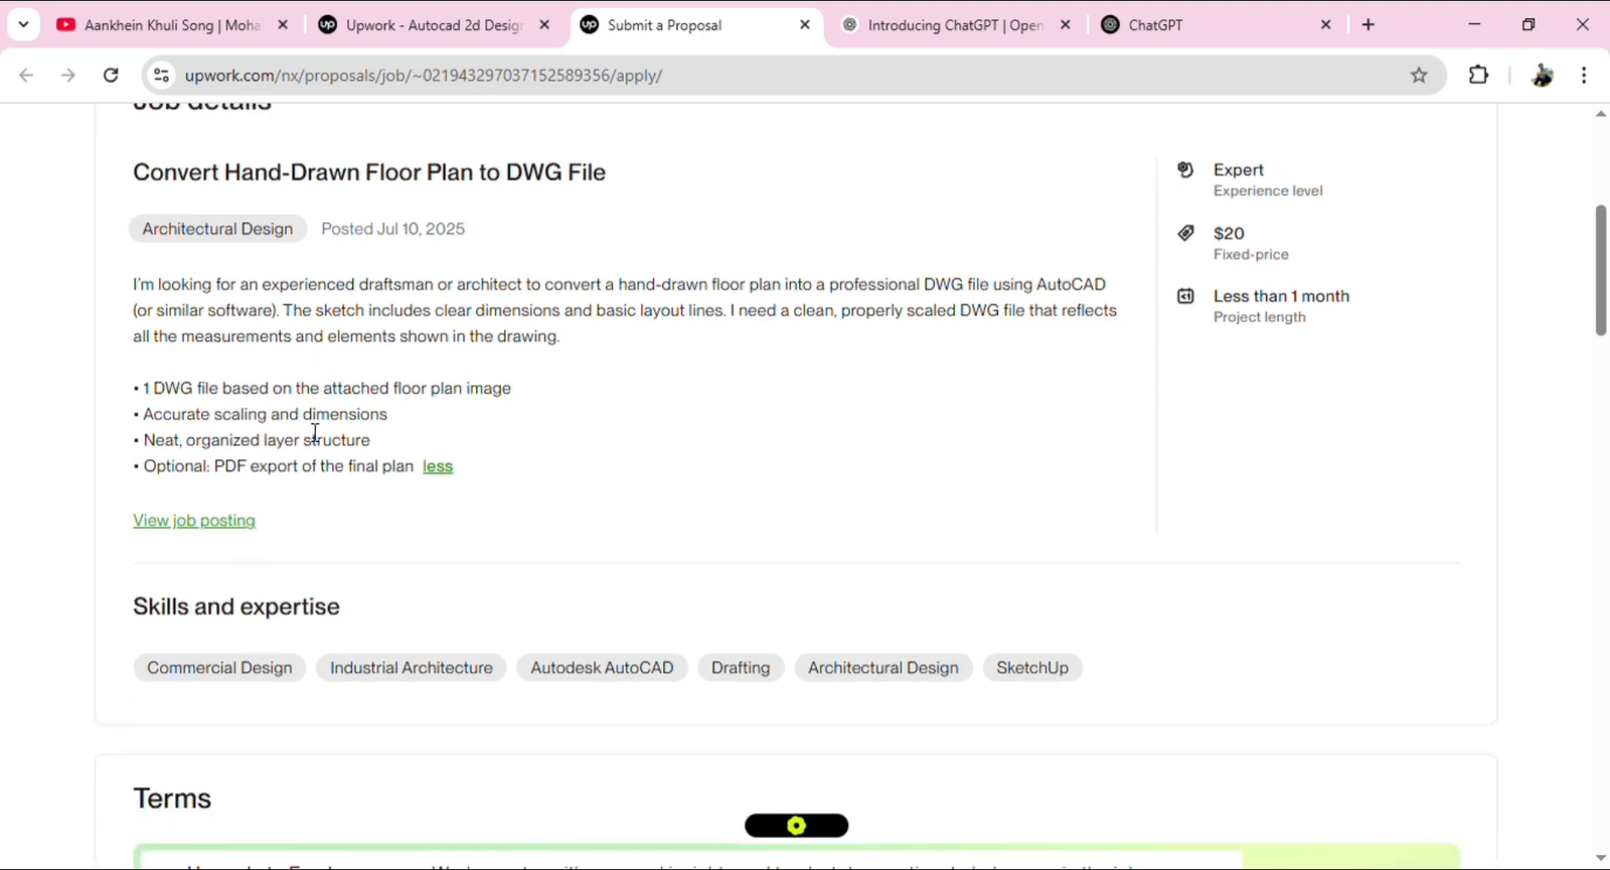
Step: Set the proposal's payment option to By project and review the bid and service fee fields
scroll(315, 433, down, 5)
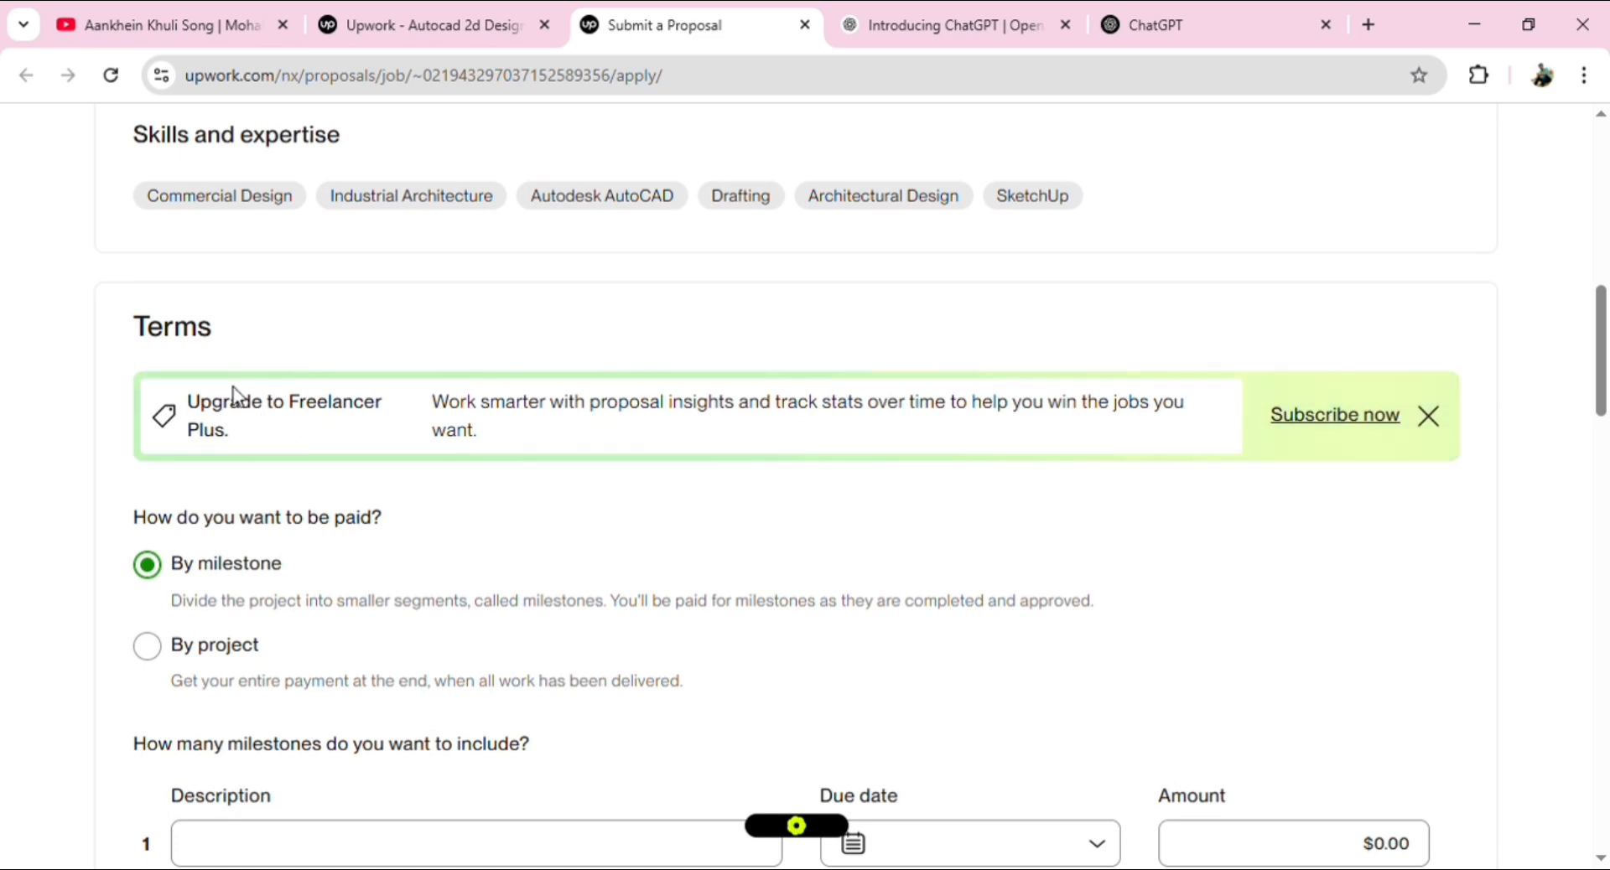
scroll(270, 489, down, 3)
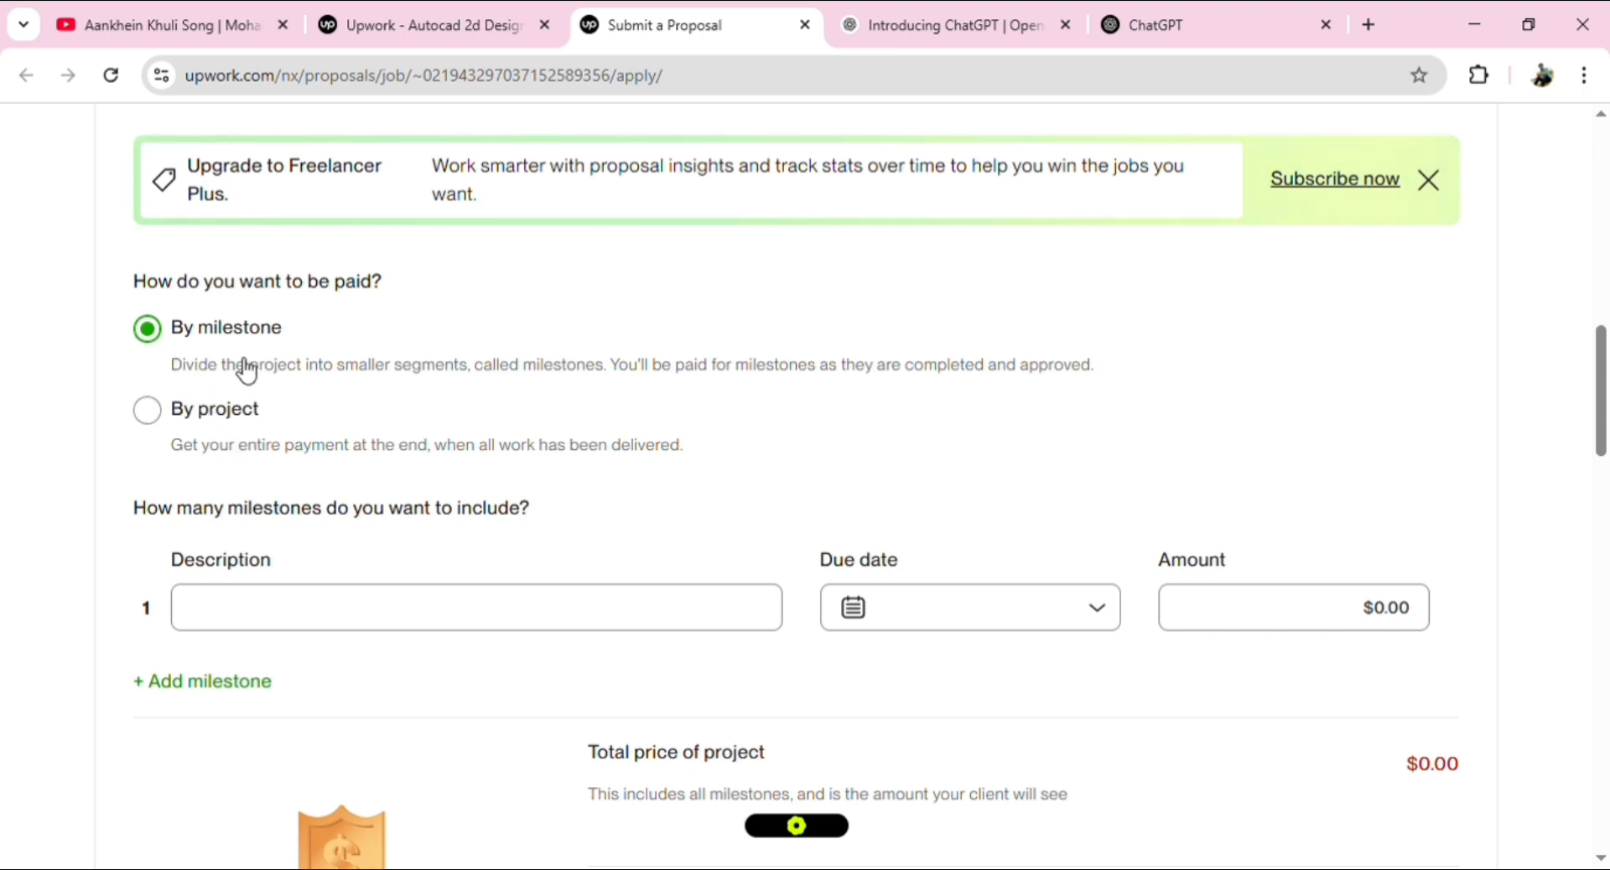
click(164, 415)
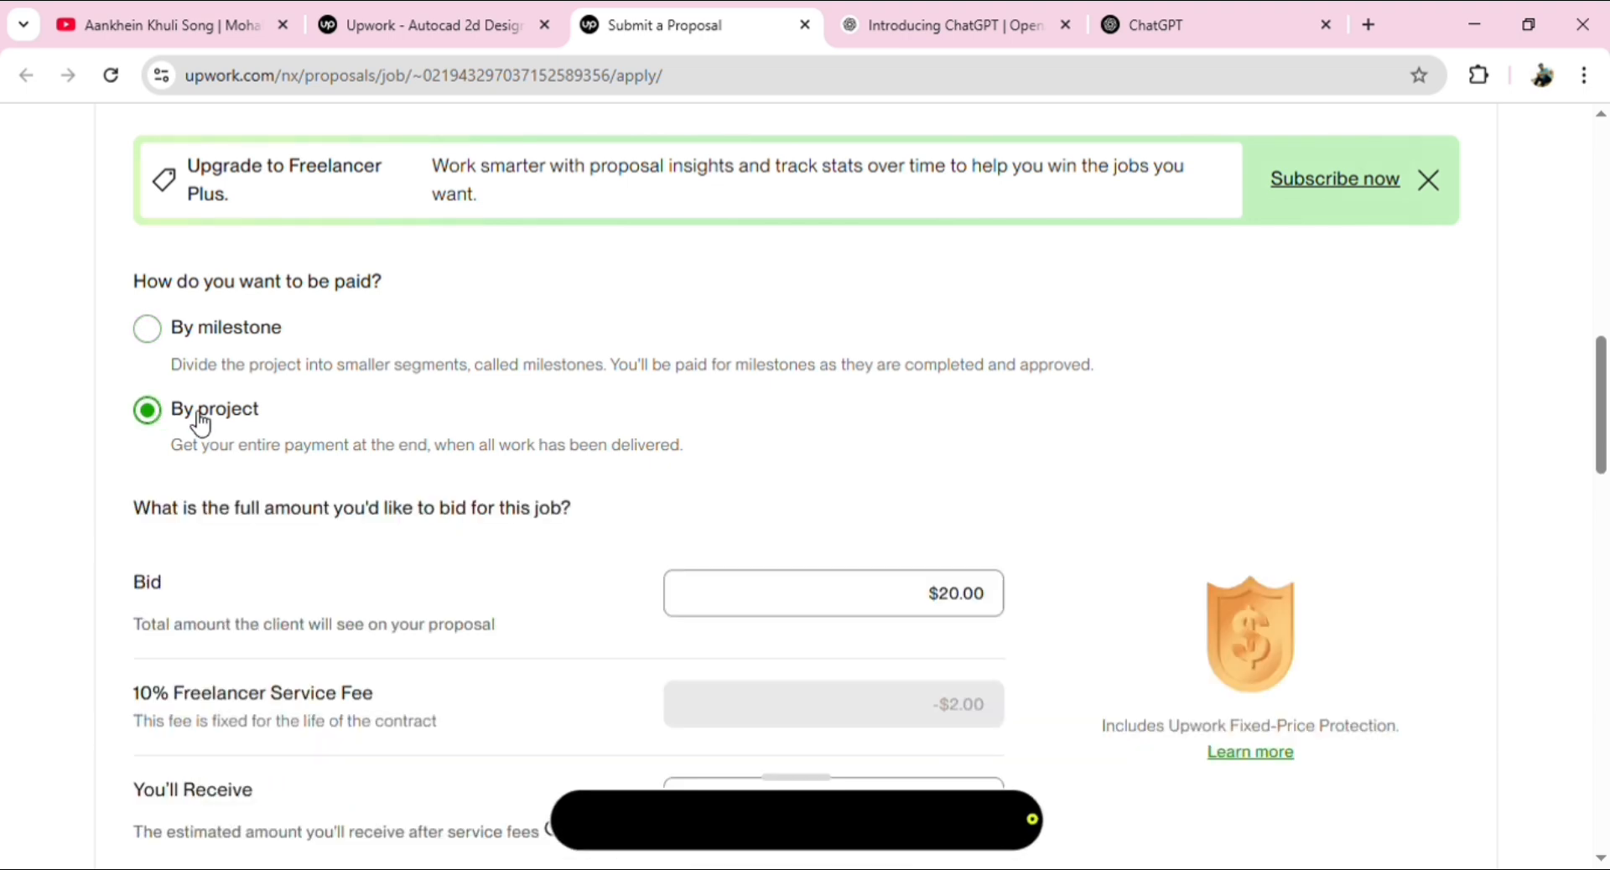
scroll(431, 537, down, 2)
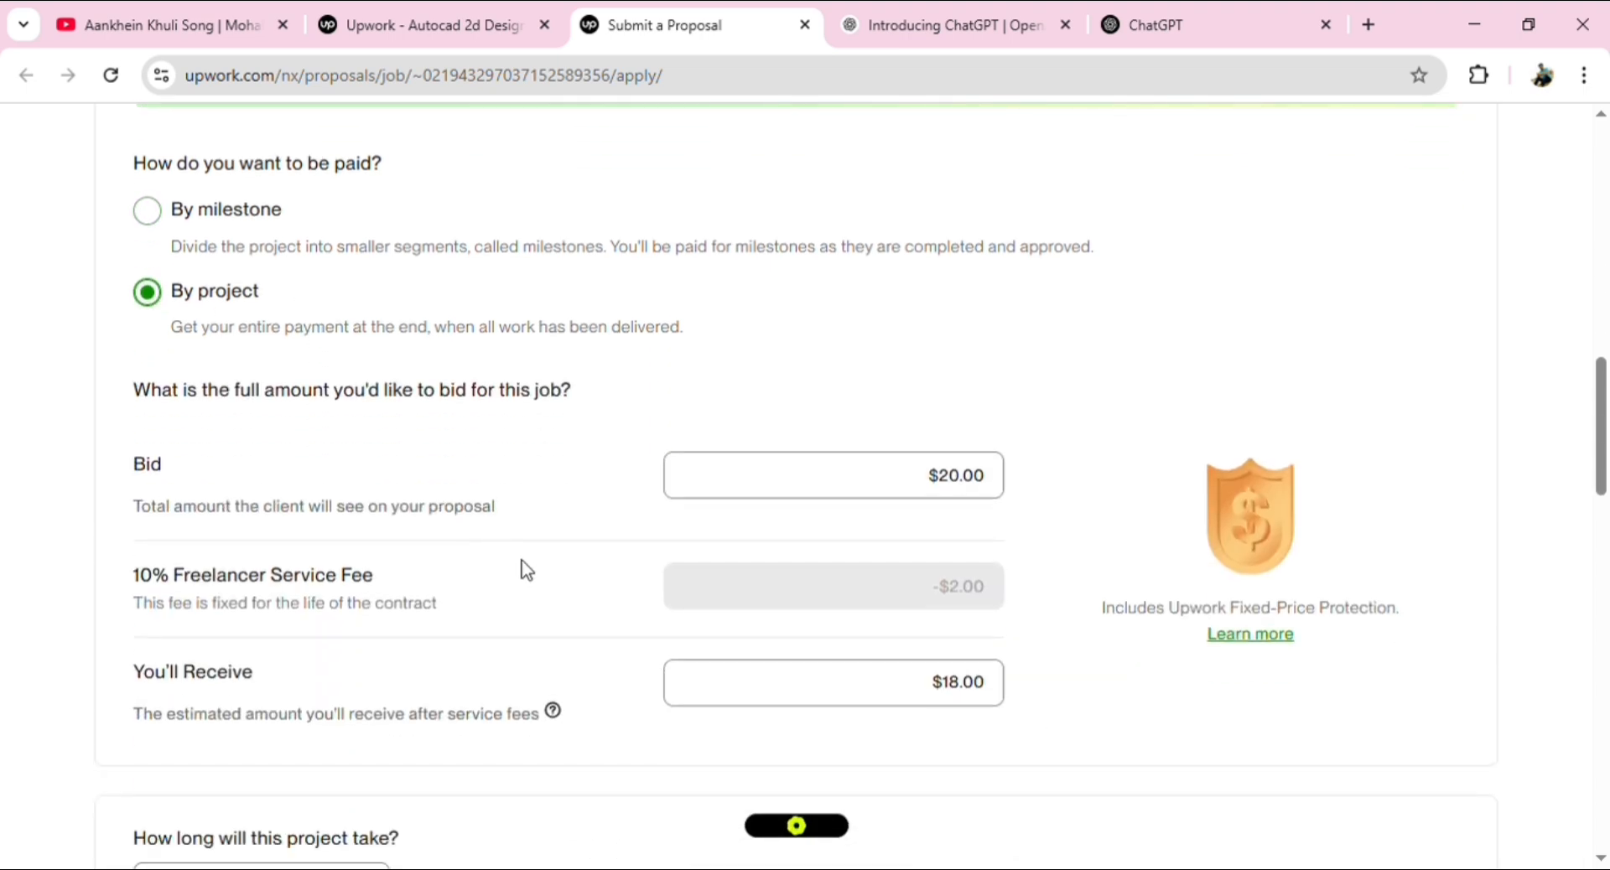
scroll(485, 525, up, 2)
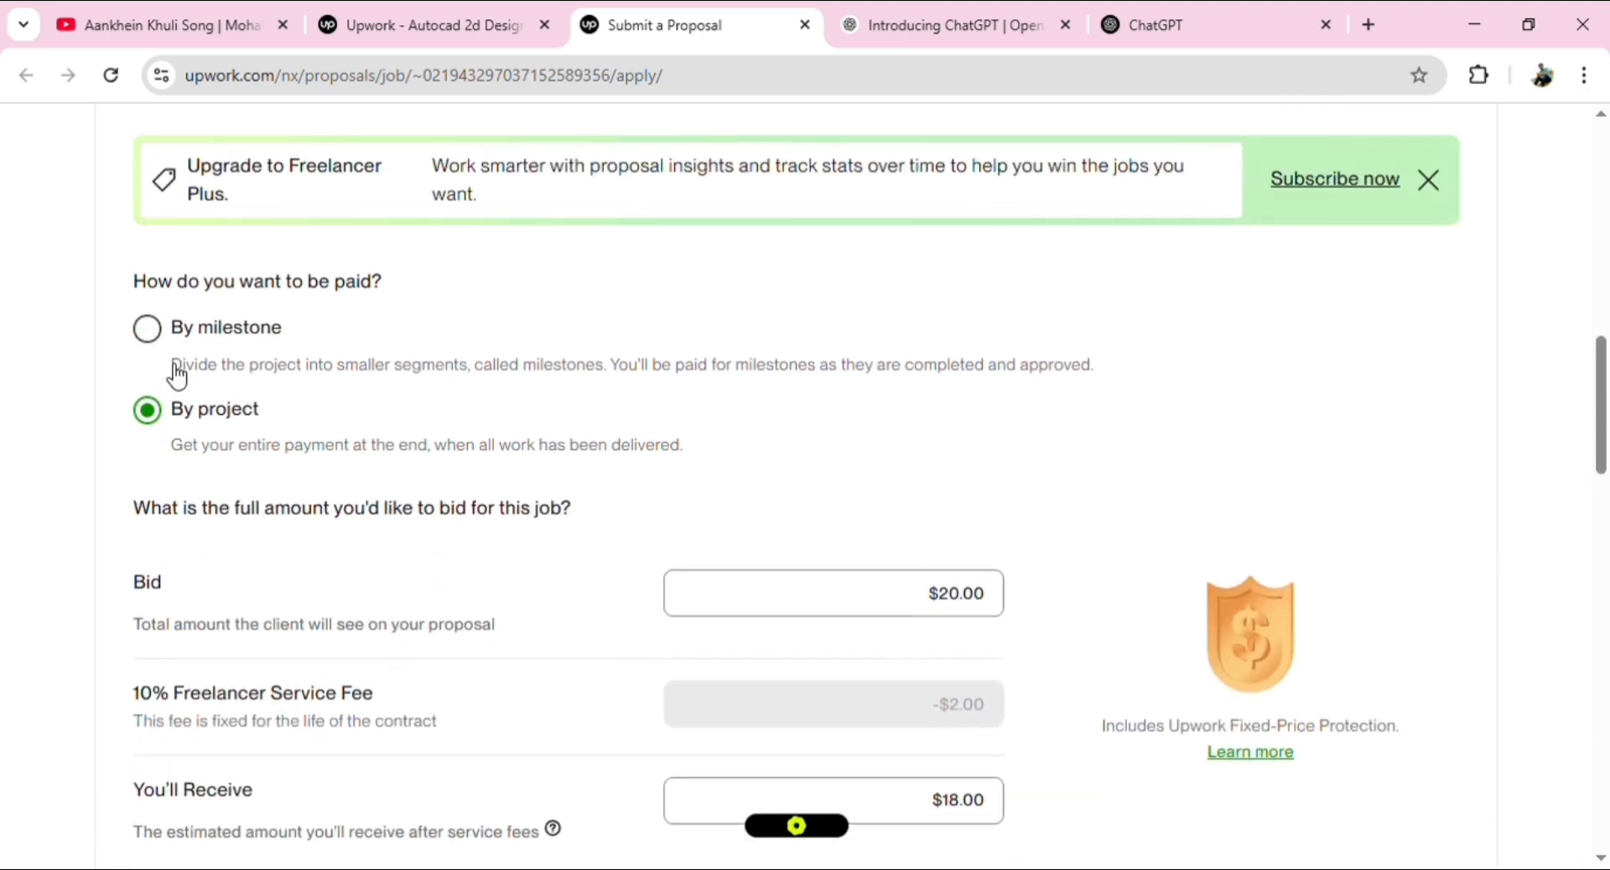
Step: Switch the payment option to By milestone and add a second milestone row
click(148, 328)
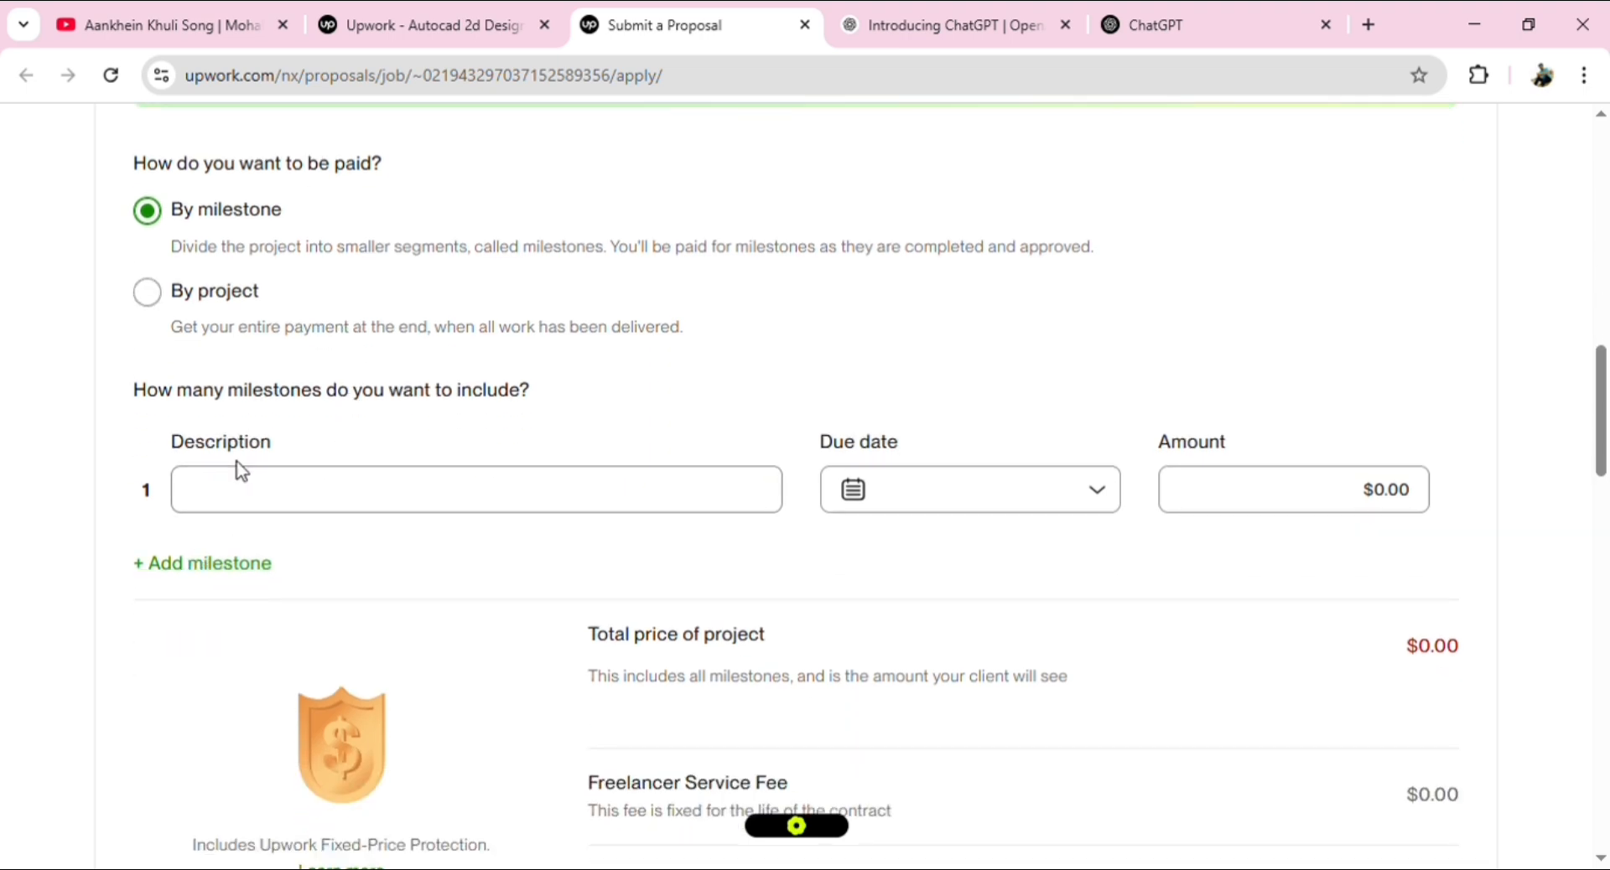
click(151, 572)
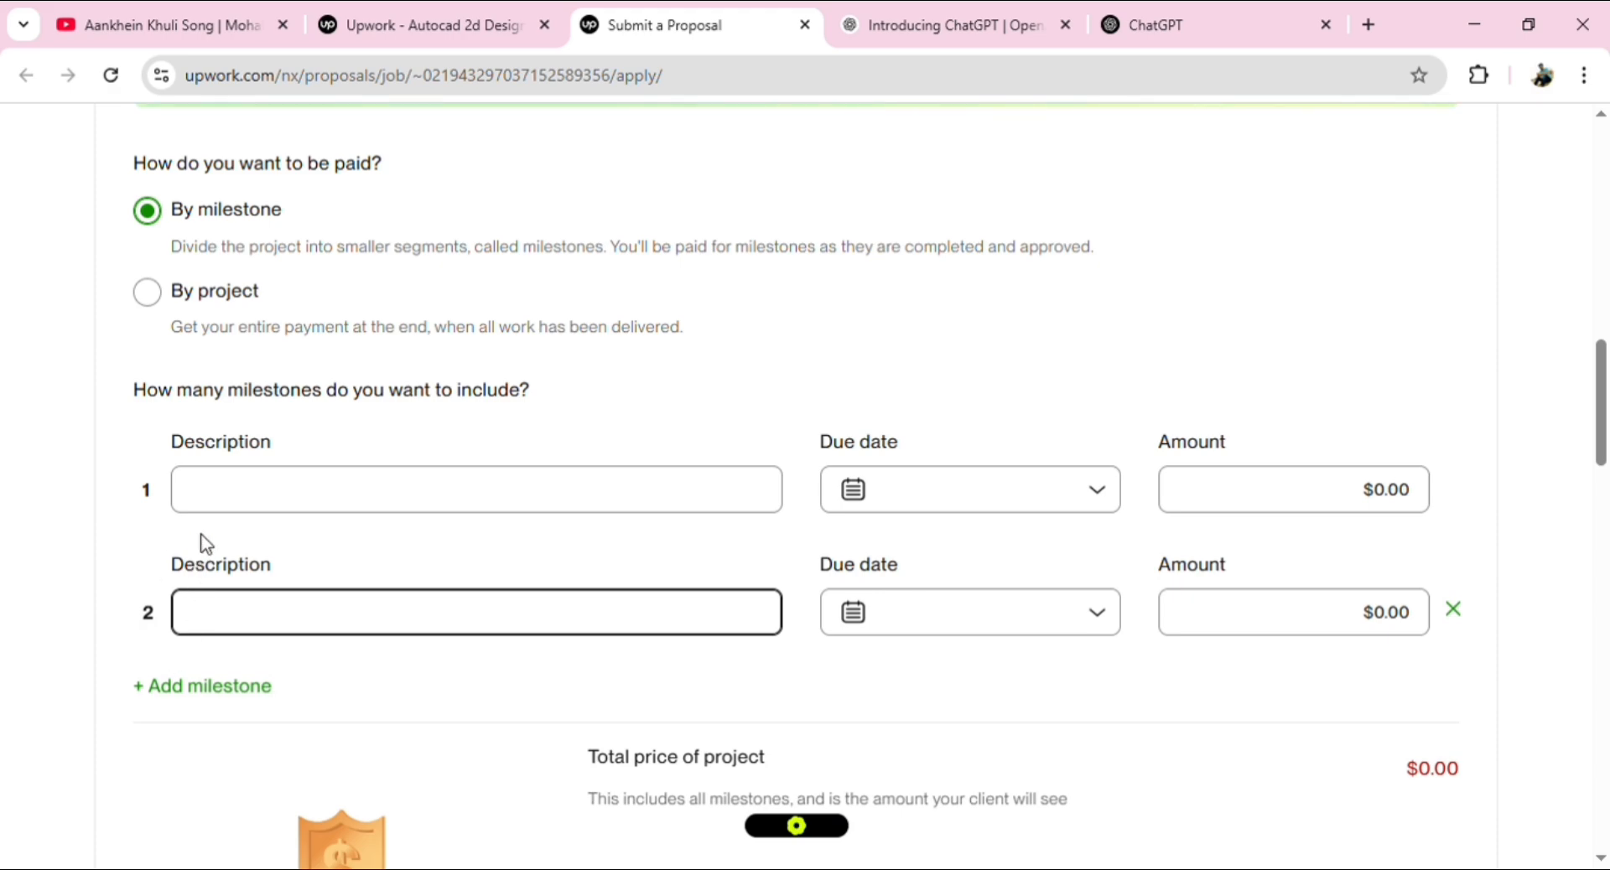
Step: Set the payment option back to By project and check the bid against the job details
click(162, 310)
scroll(266, 401, up, 6)
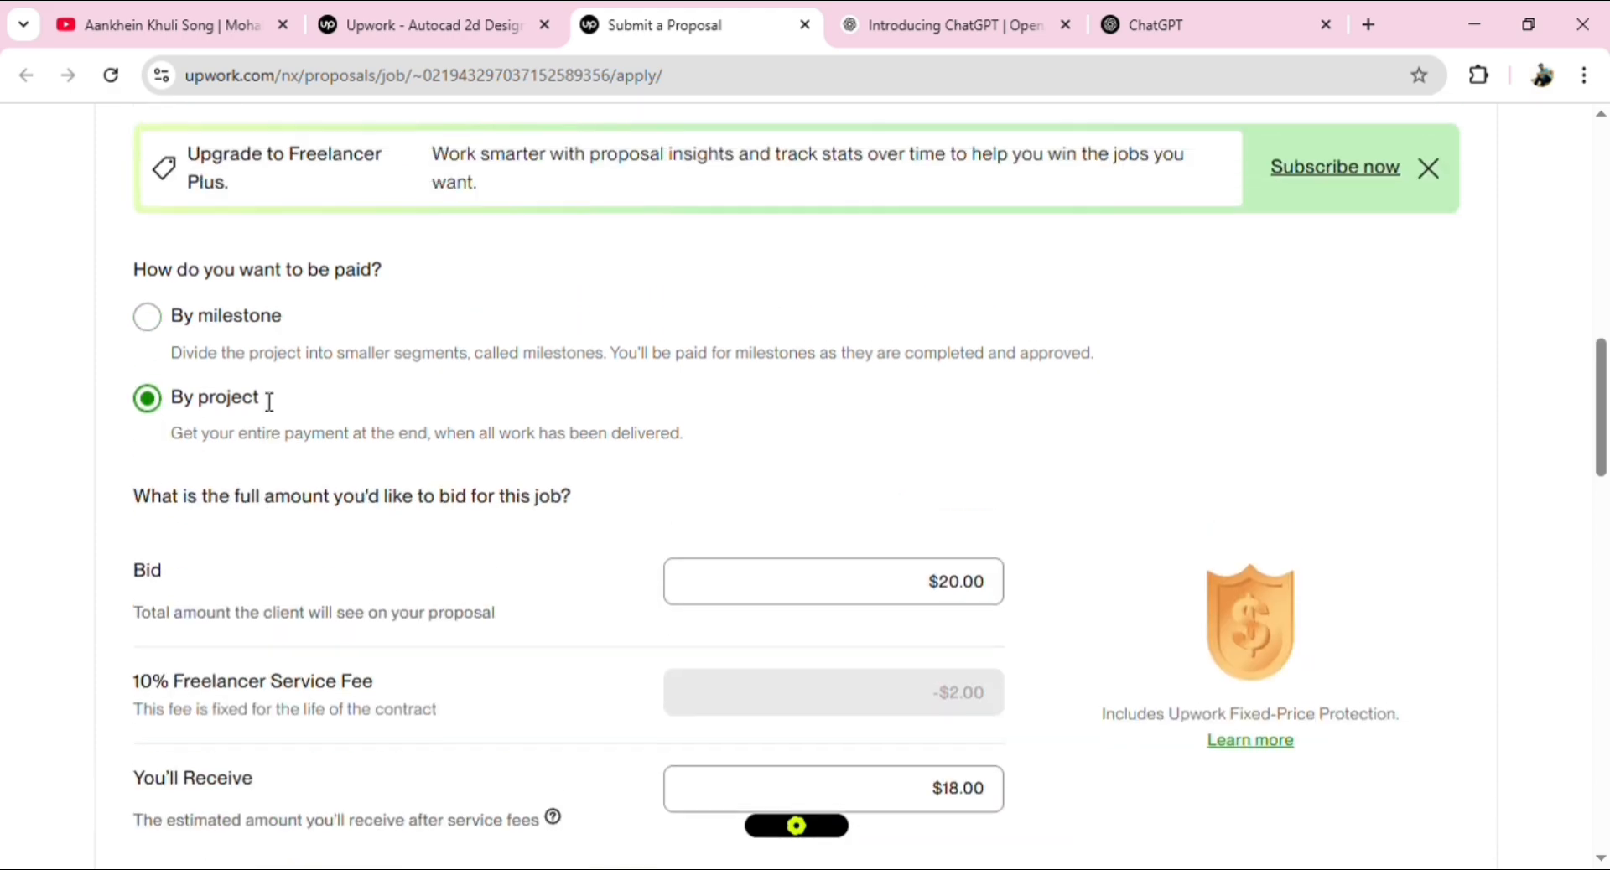
scroll(267, 400, down, 7)
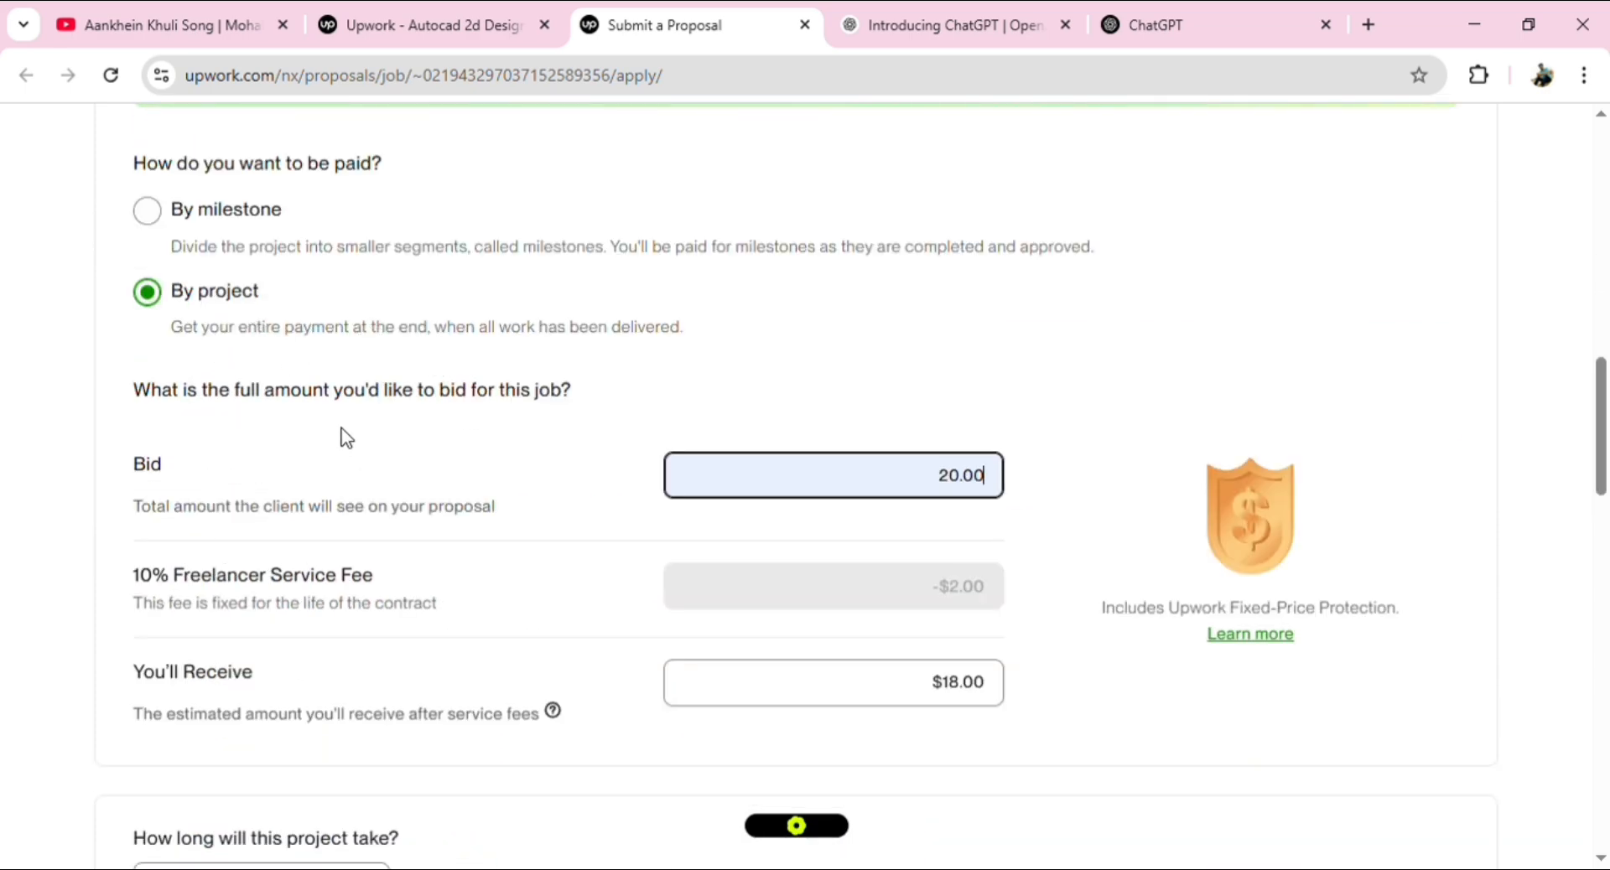
scroll(295, 467, down, 3)
scroll(855, 385, up, 15)
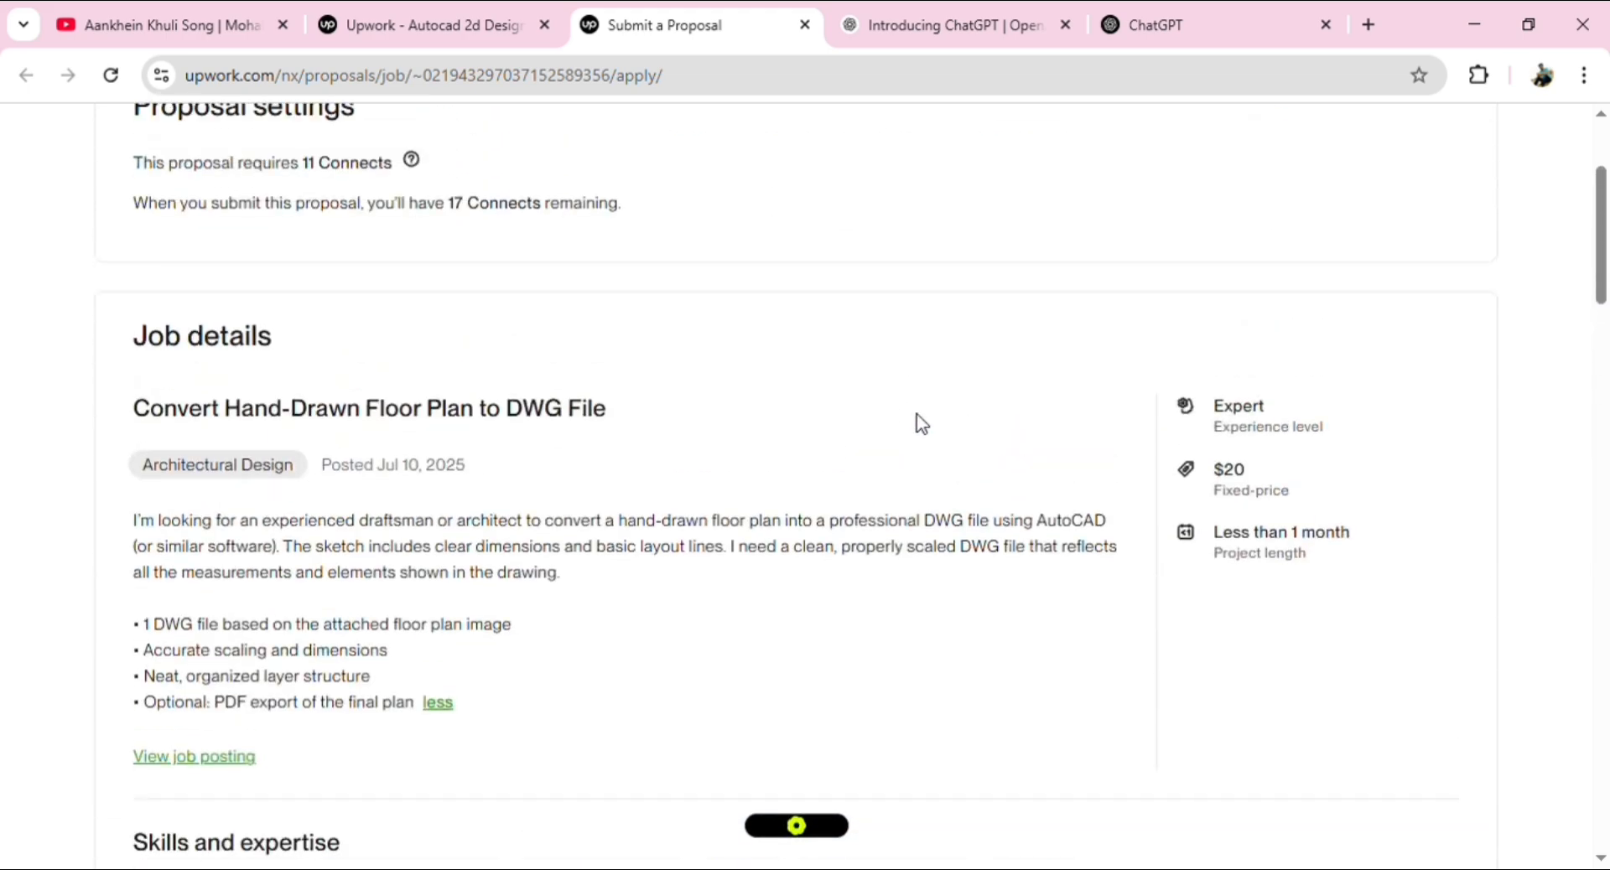
Step: Set the proposal's project duration to Less than 1 month
scroll(910, 373, down, 14)
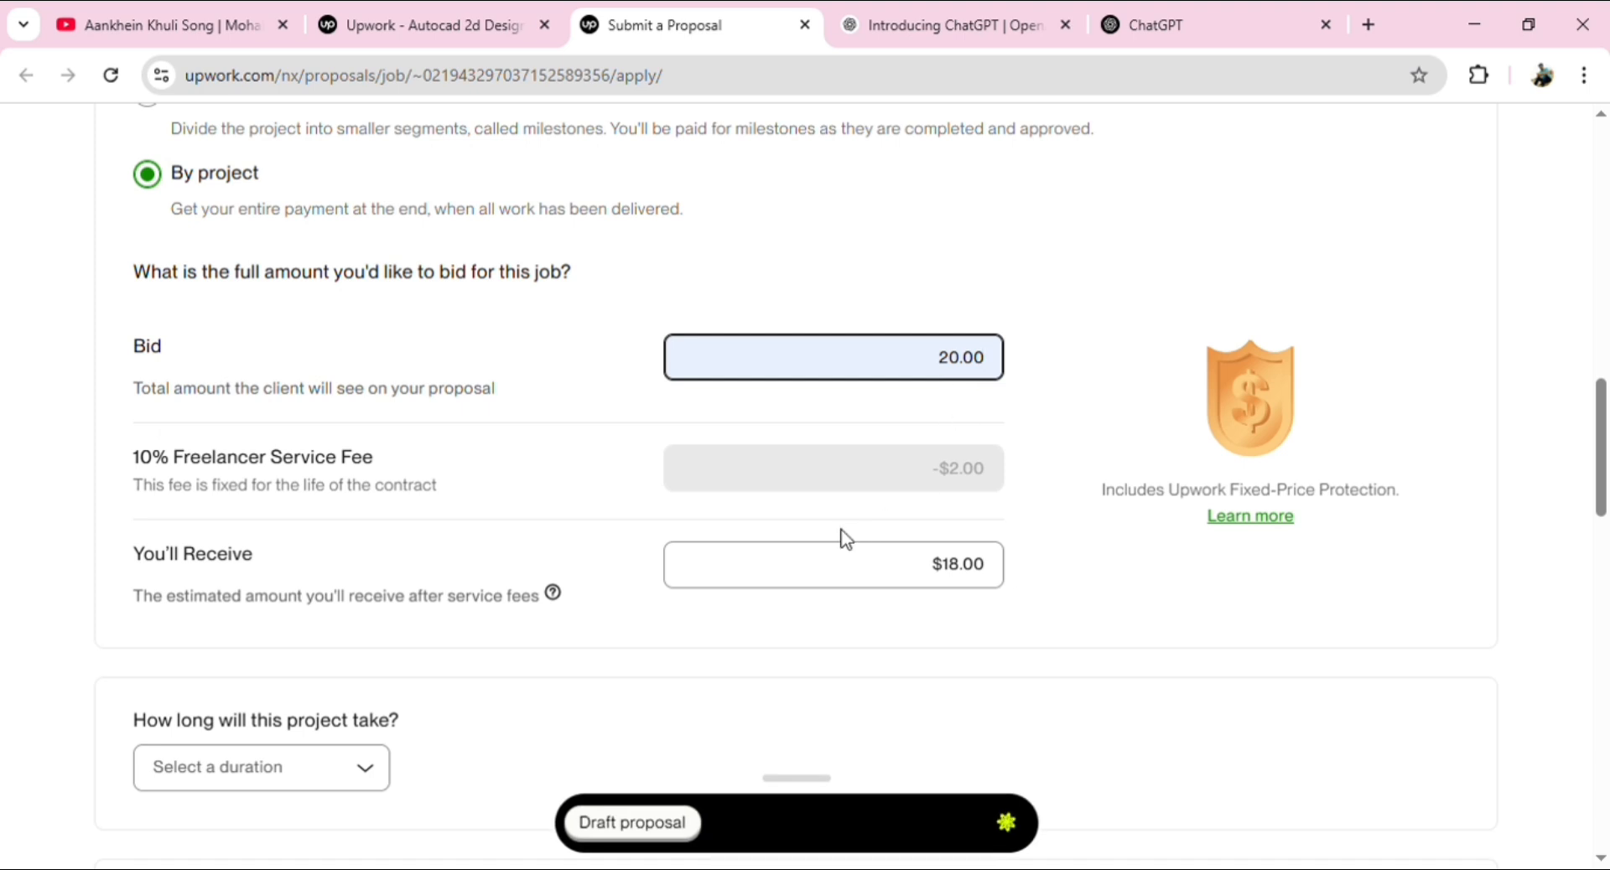
scroll(604, 561, down, 1)
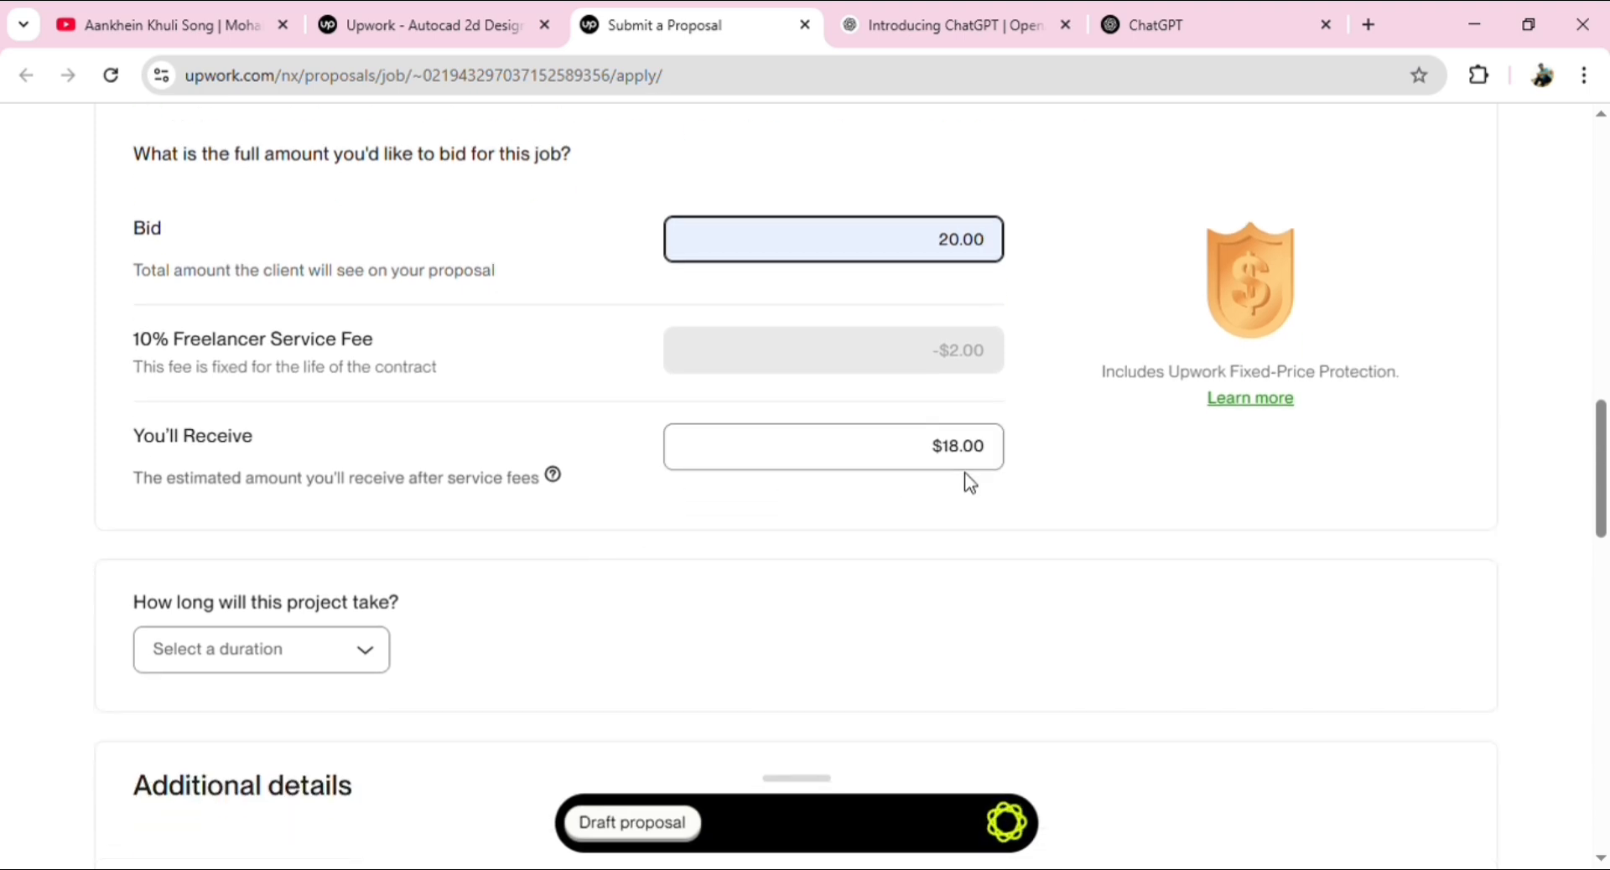
scroll(921, 456, down, 2)
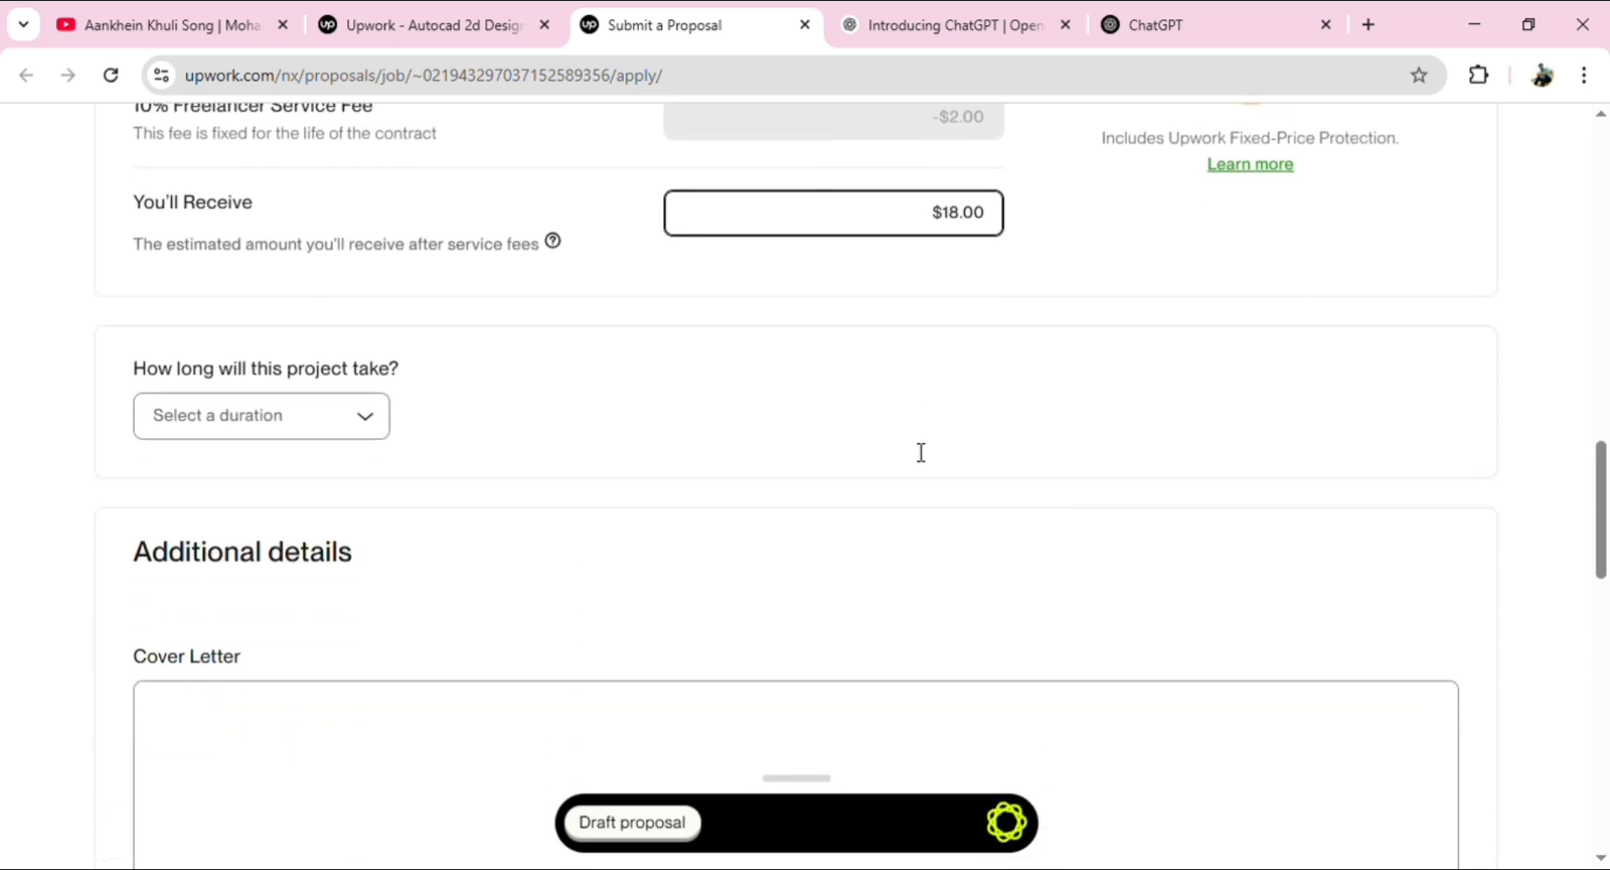
click(374, 426)
scroll(389, 436, down, 1)
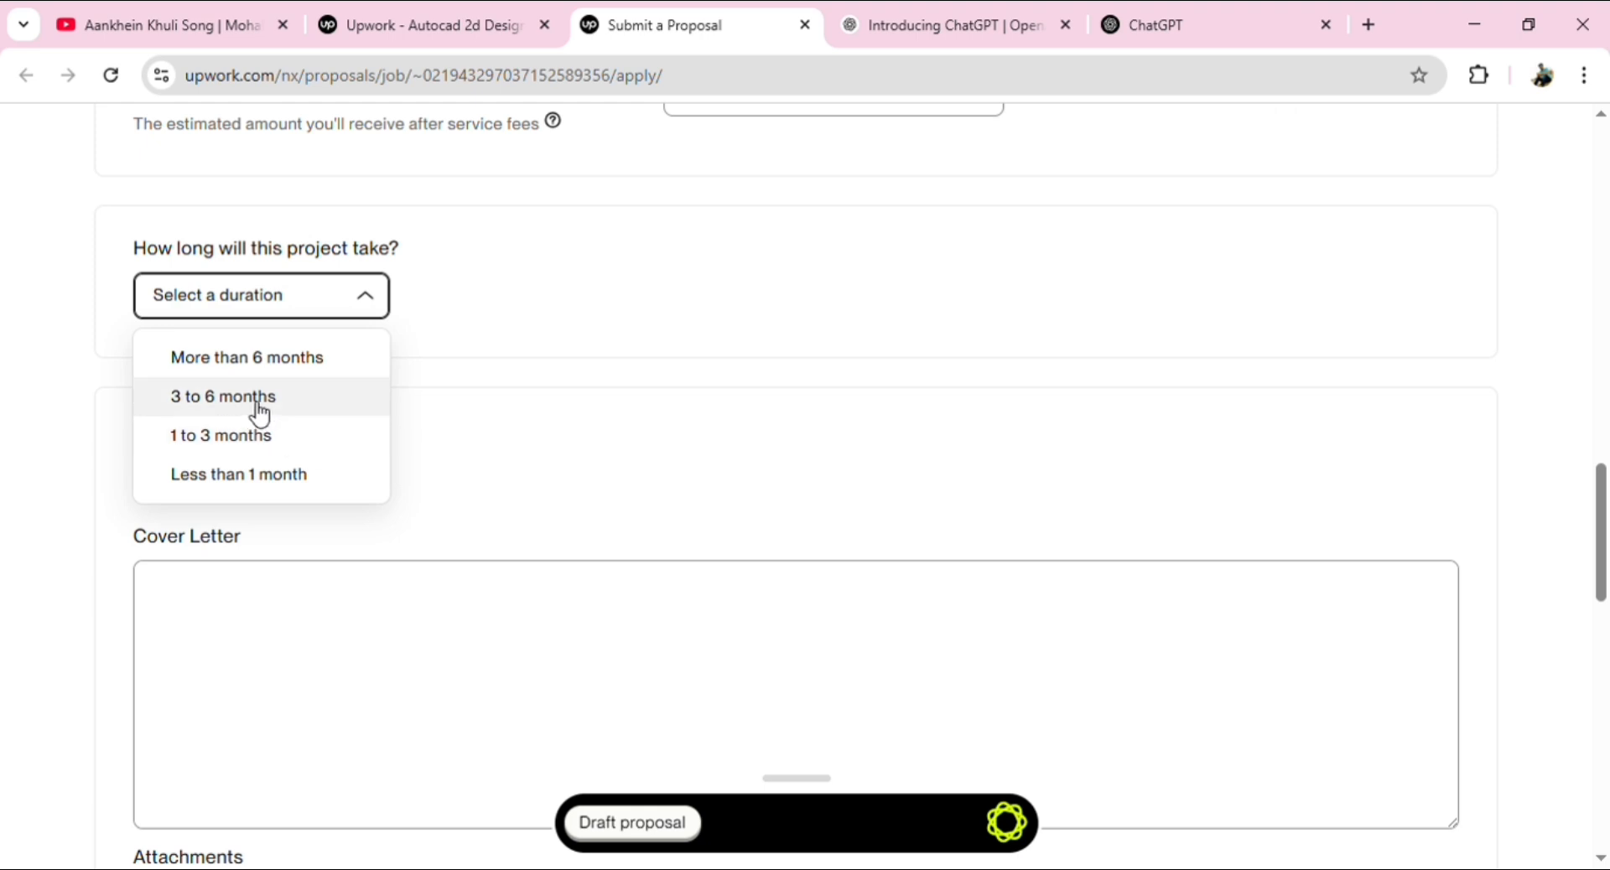
click(239, 474)
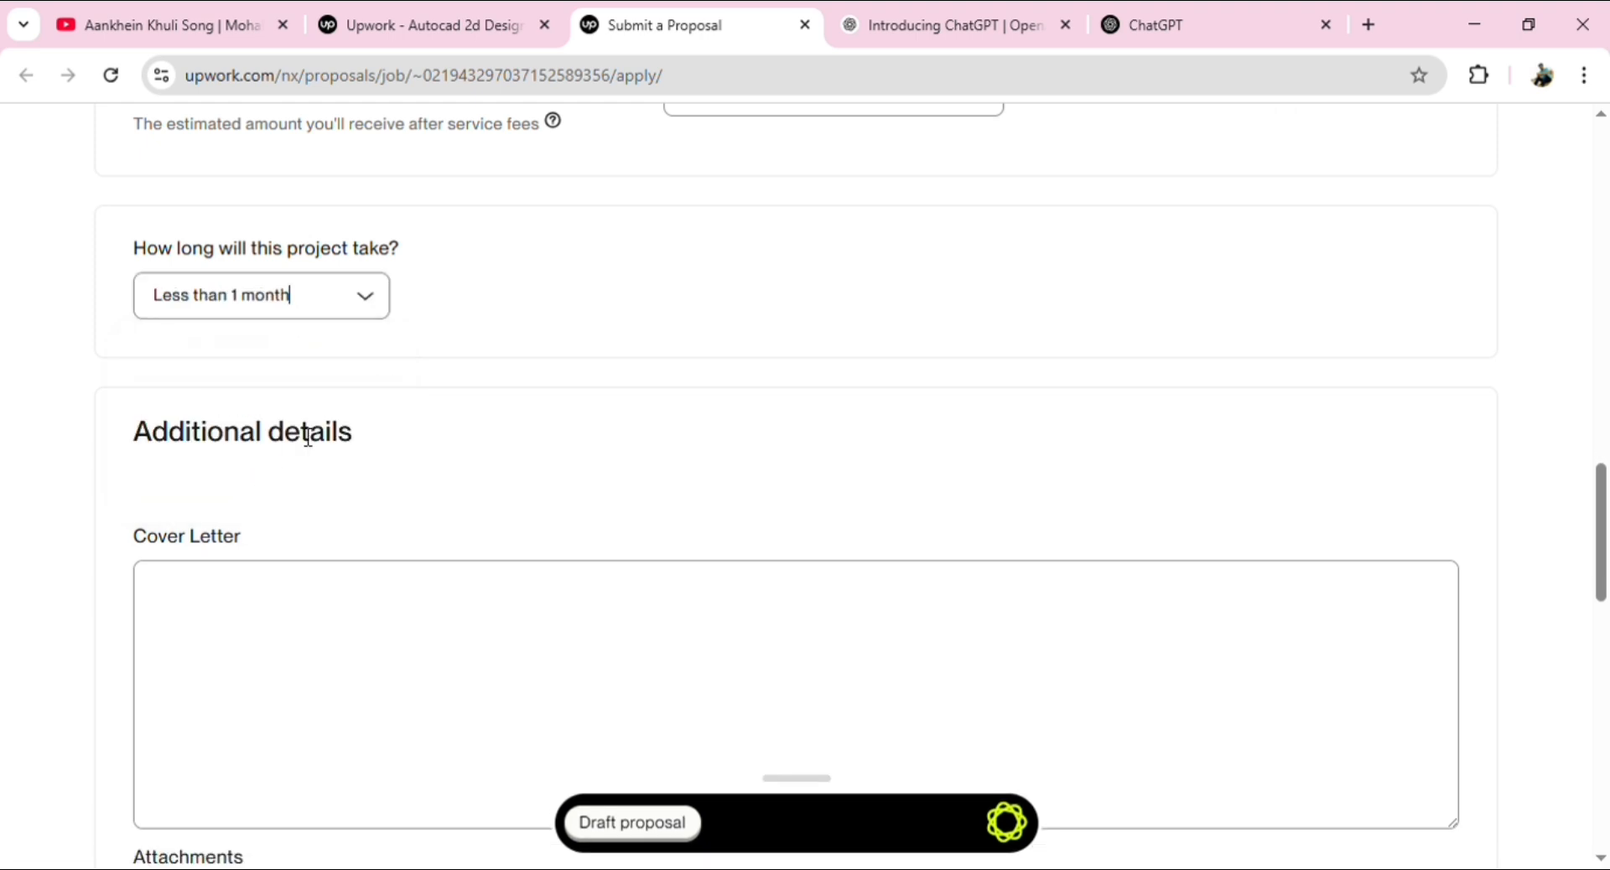
Step: Review the proposal's cover letter and attachment sections, the bid terms and the full job details
scroll(332, 348, up, 4)
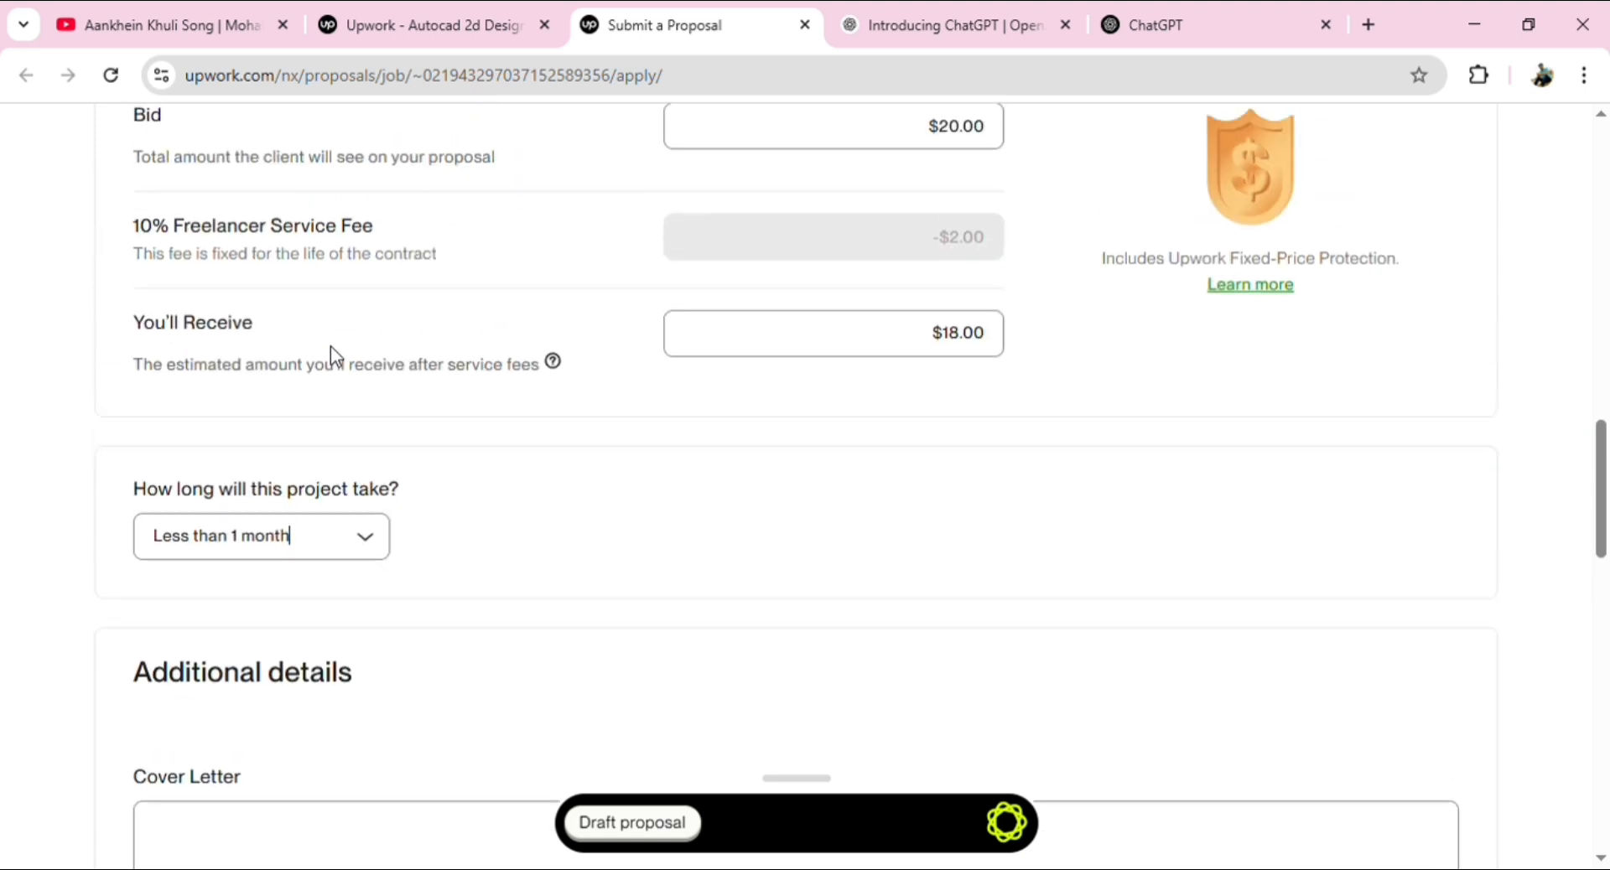
scroll(280, 443, down, 4)
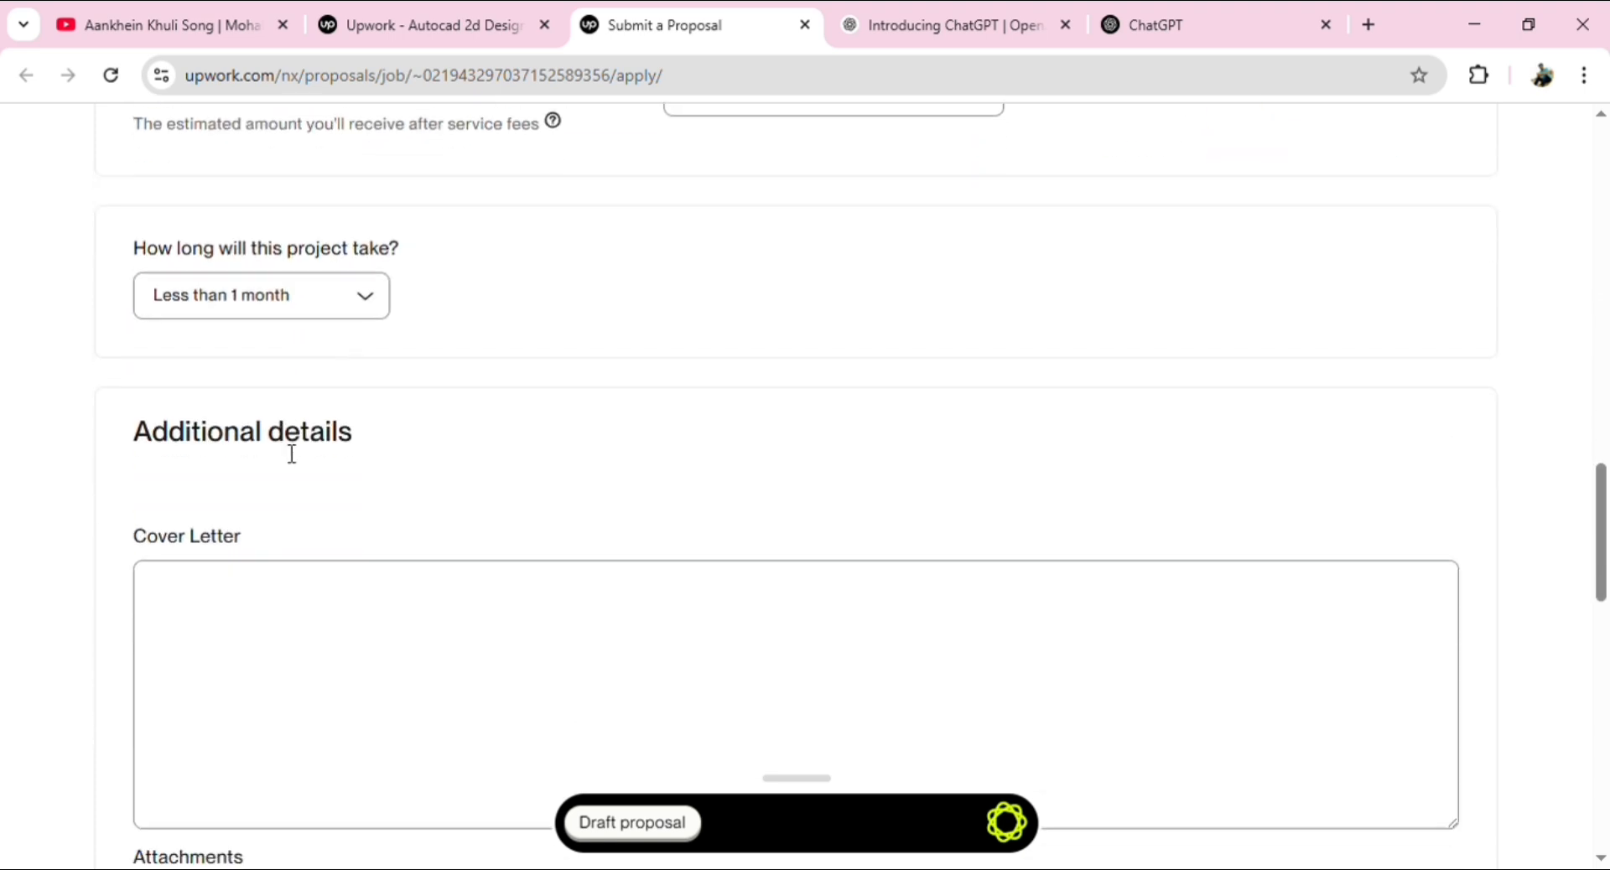
scroll(292, 454, down, 3)
scroll(266, 427, down, 1)
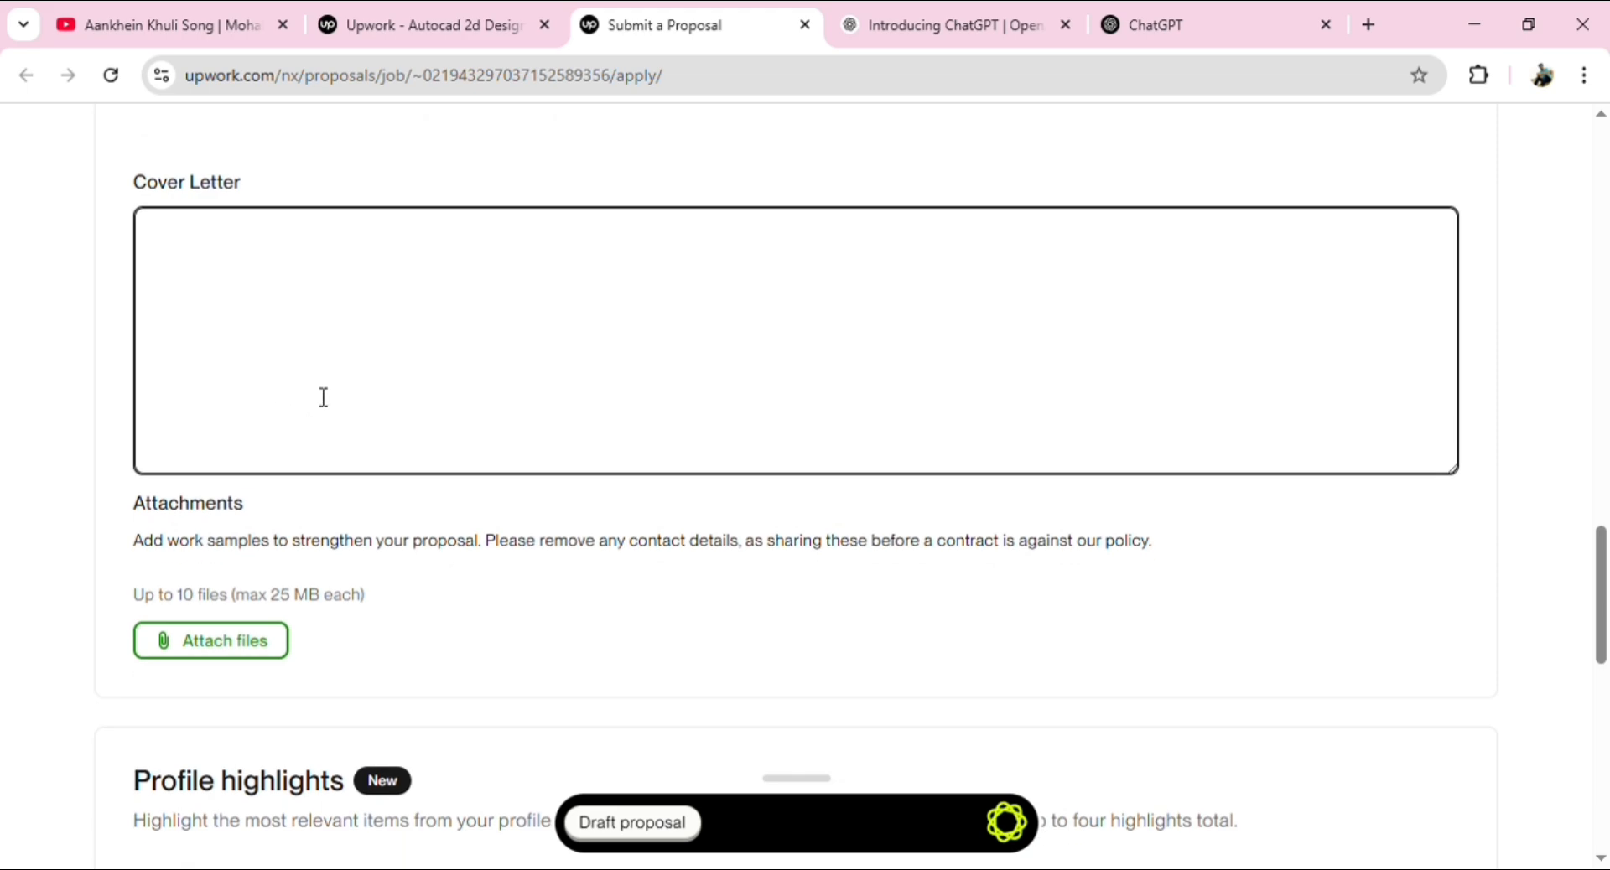
scroll(323, 397, down, 3)
scroll(317, 403, up, 4)
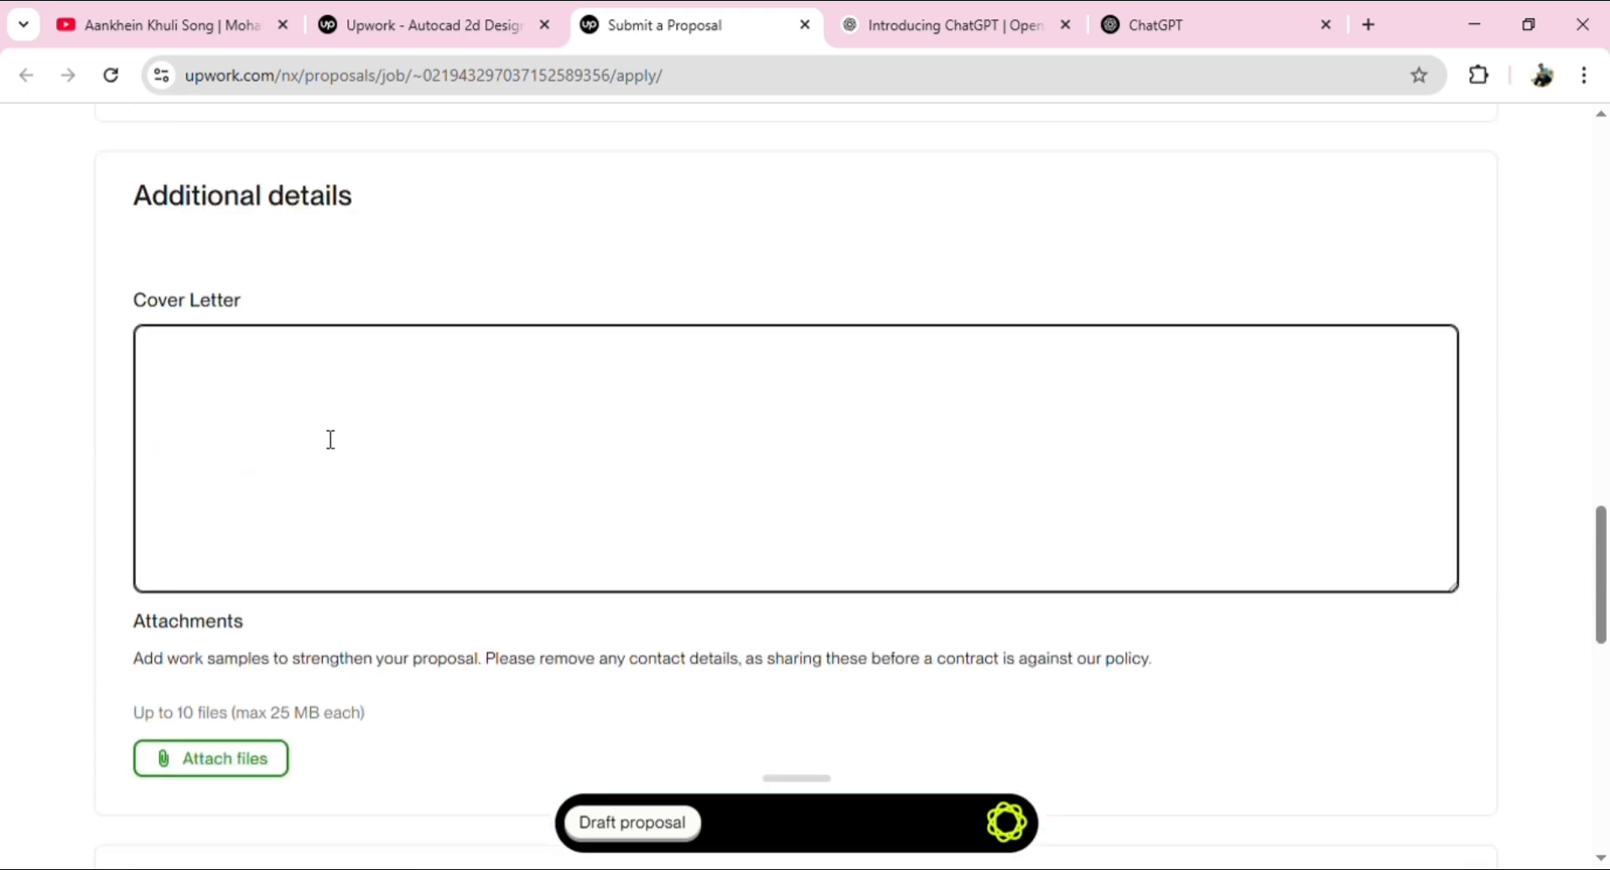
scroll(307, 428, up, 3)
scroll(285, 436, up, 8)
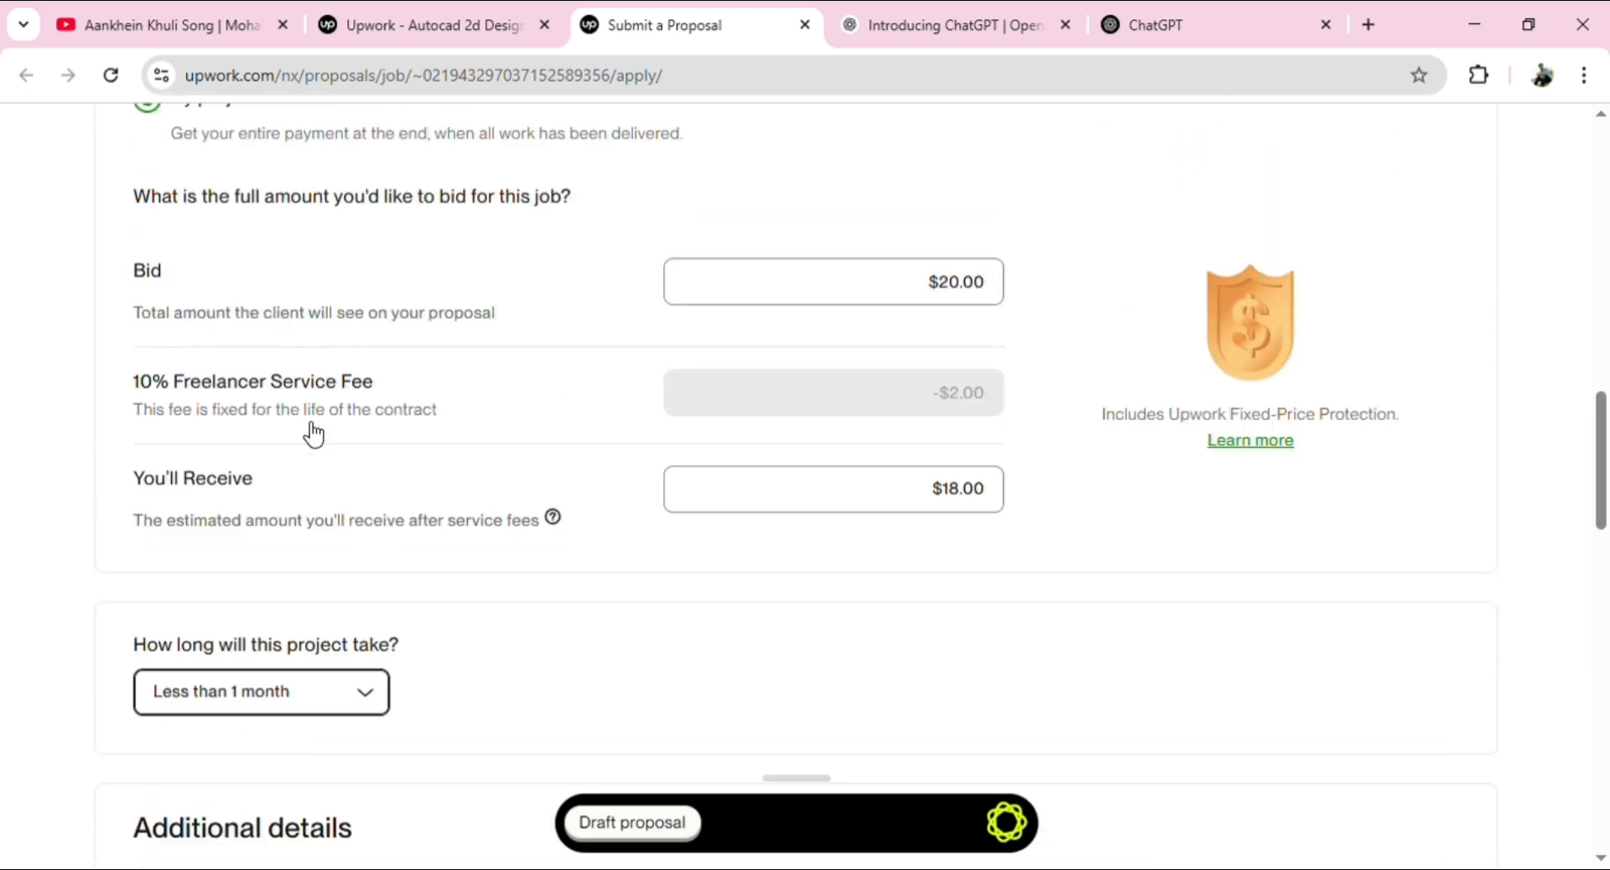
scroll(294, 430, up, 6)
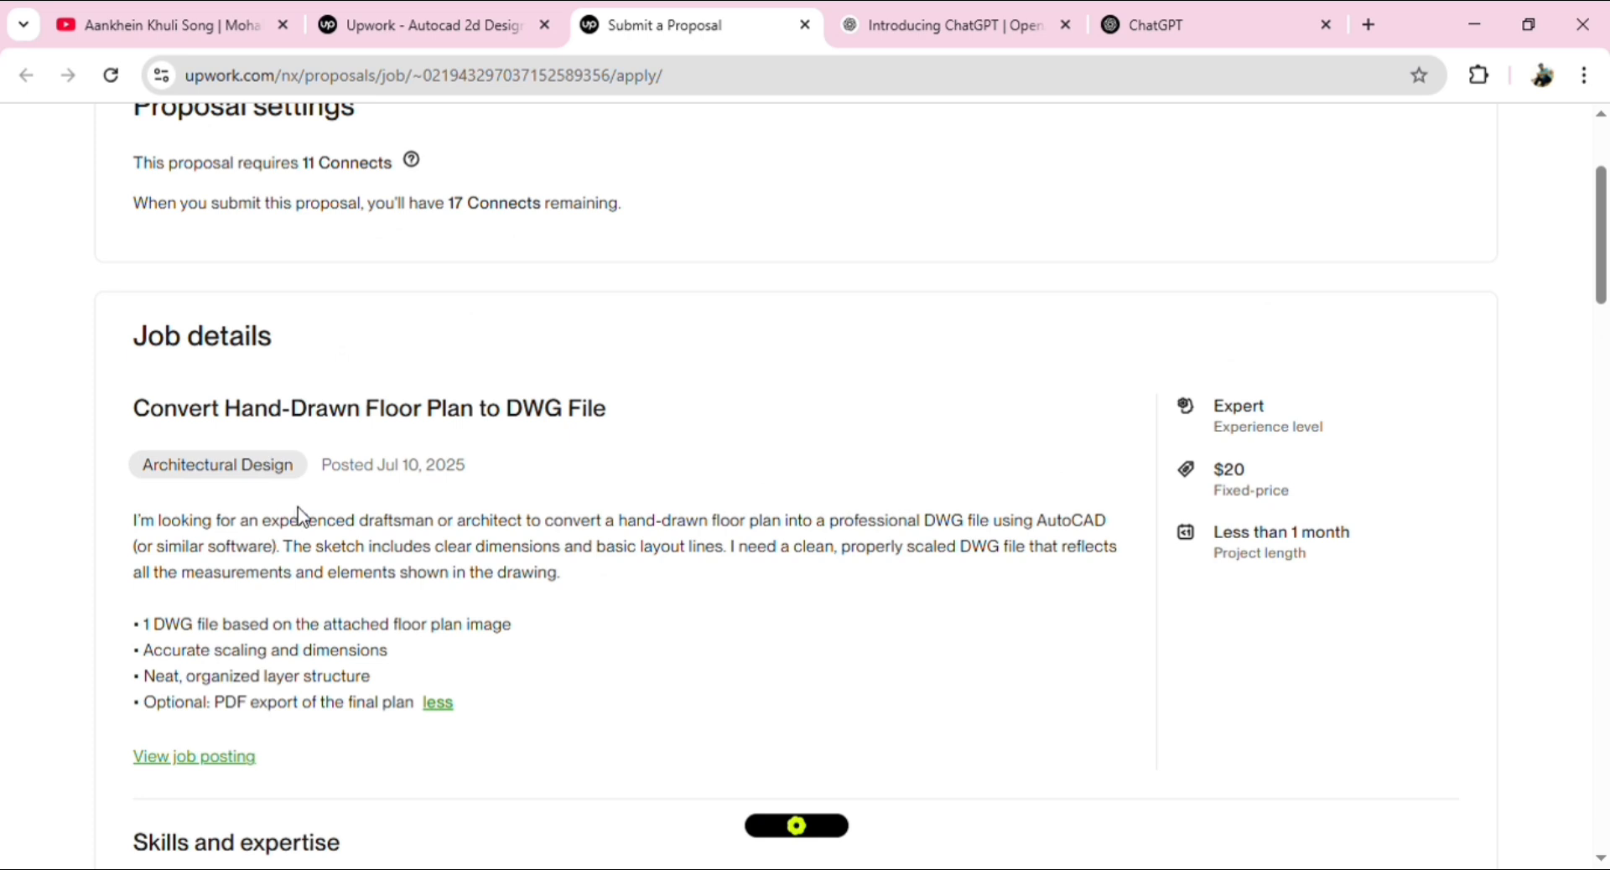
scroll(367, 587, down, 3)
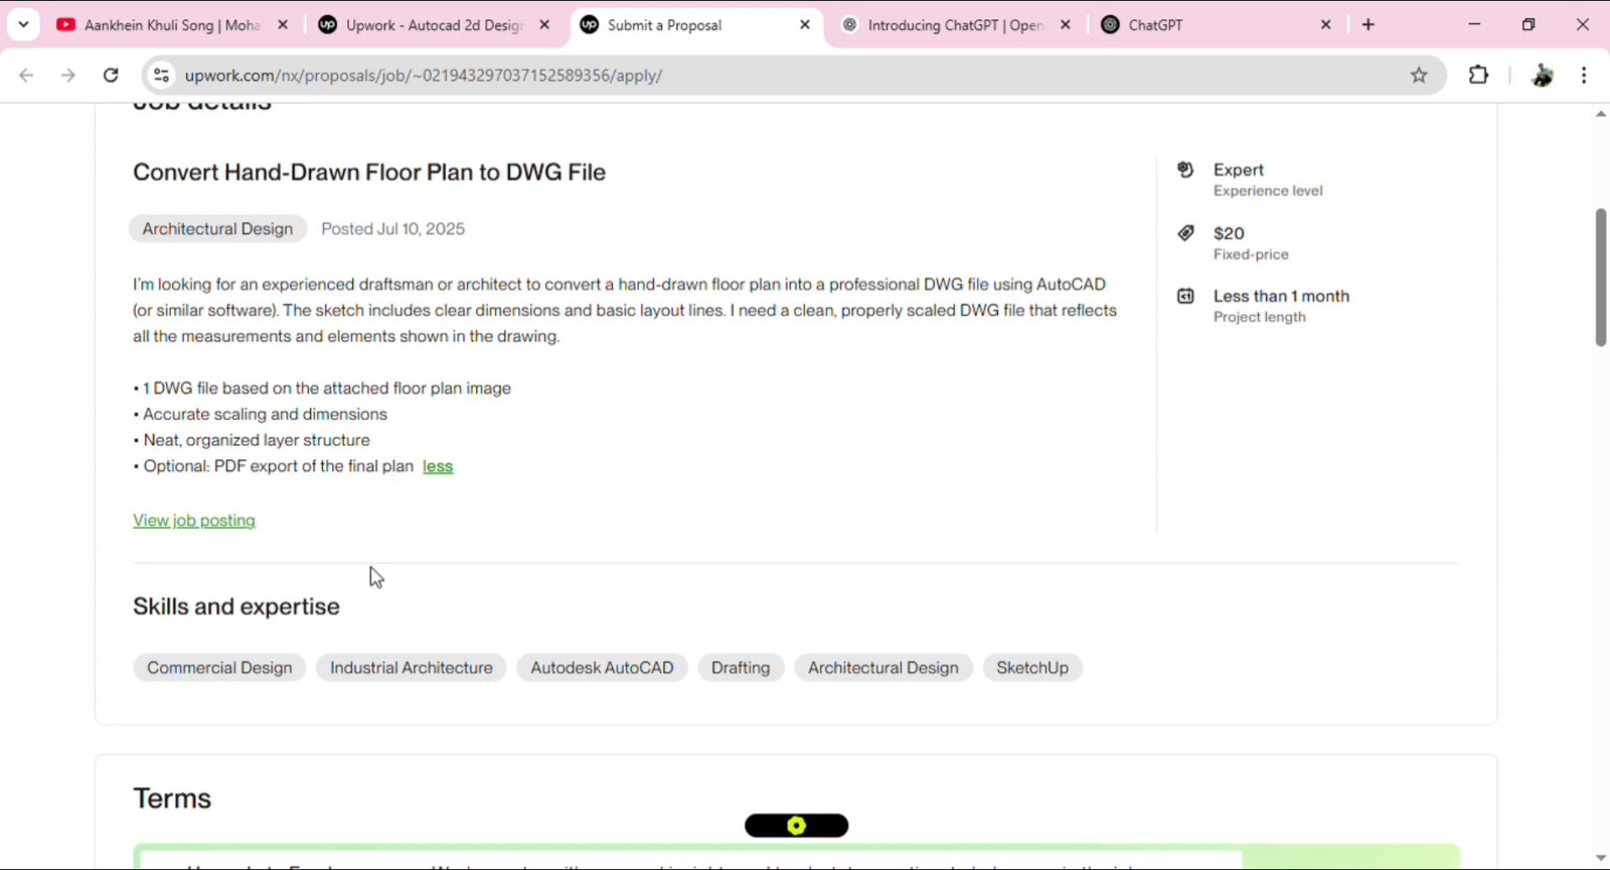
Step: Copy the entire text of the proposal page, including the job details
key(ctrl+a)
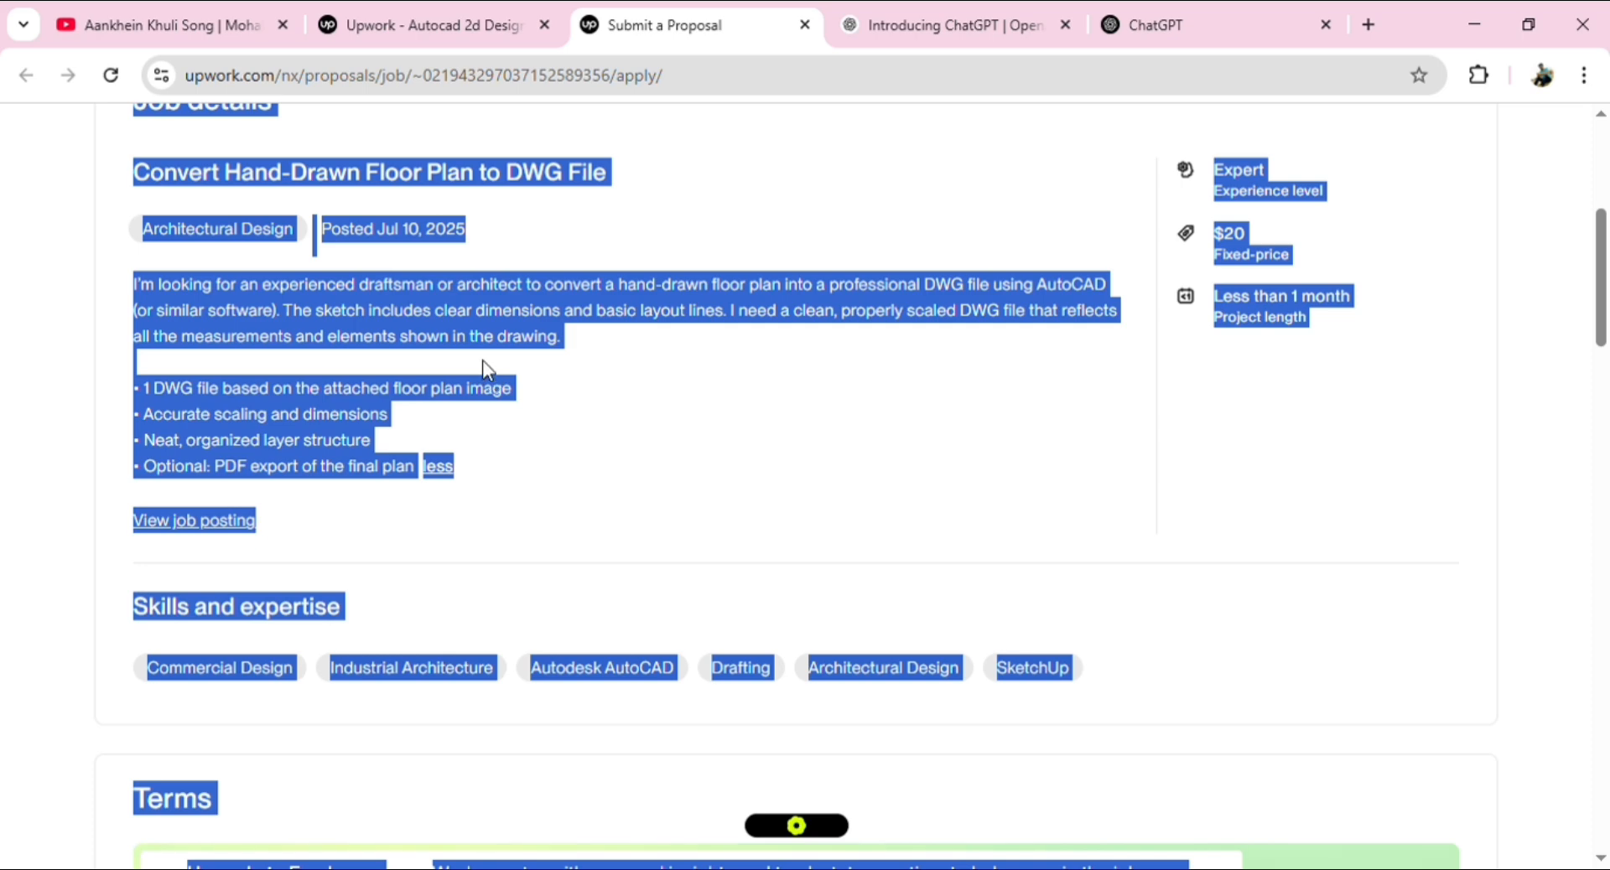
scroll(486, 362, down, 8)
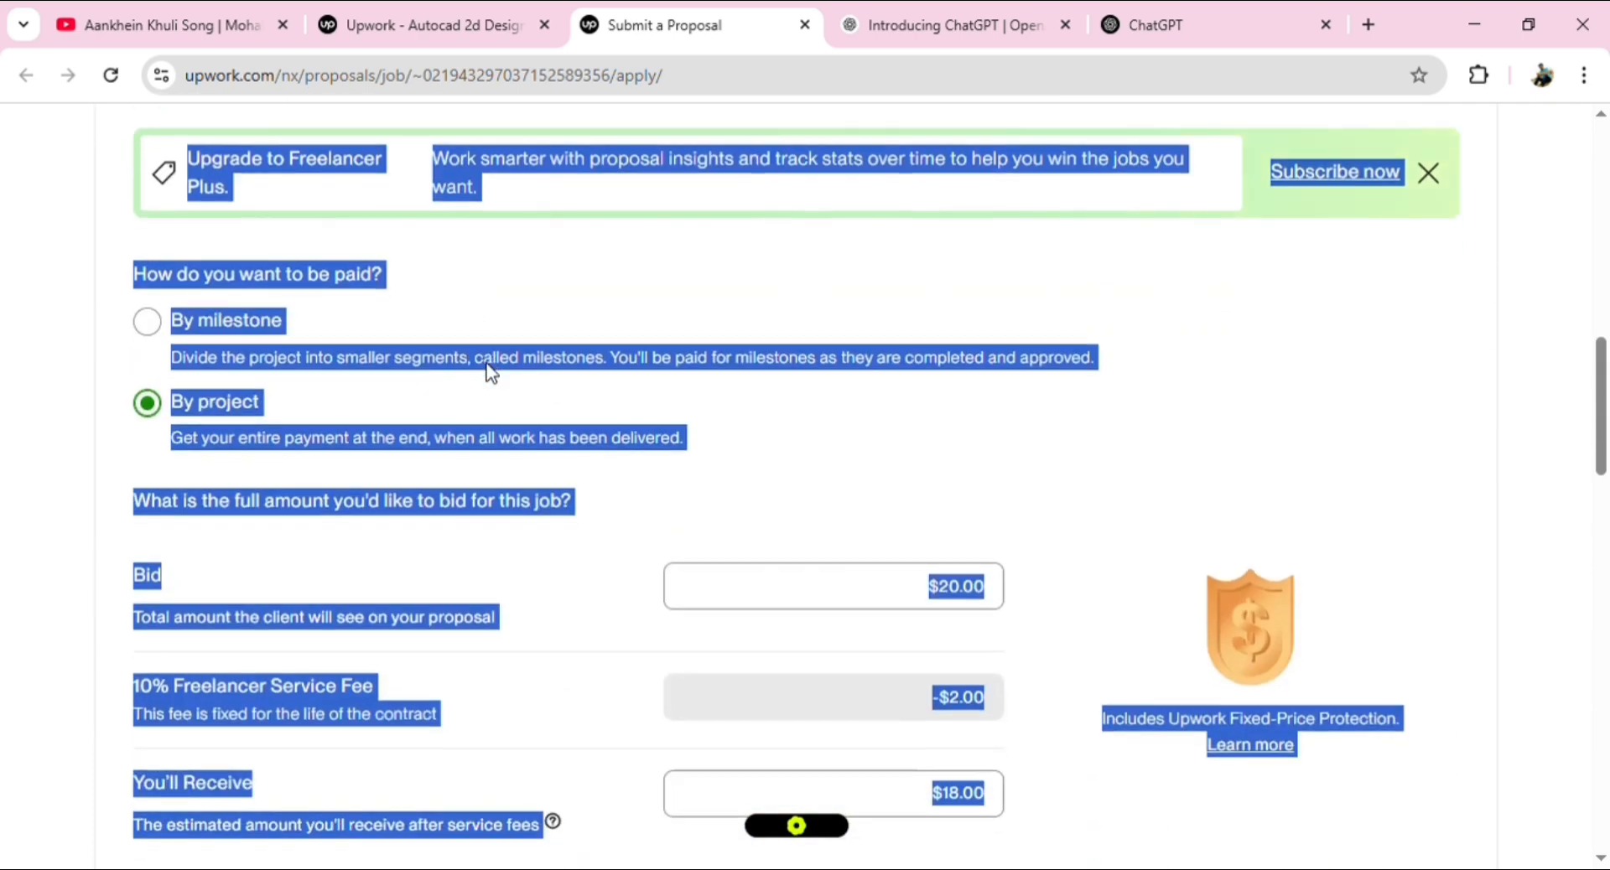
scroll(491, 373, down, 10)
click(366, 430)
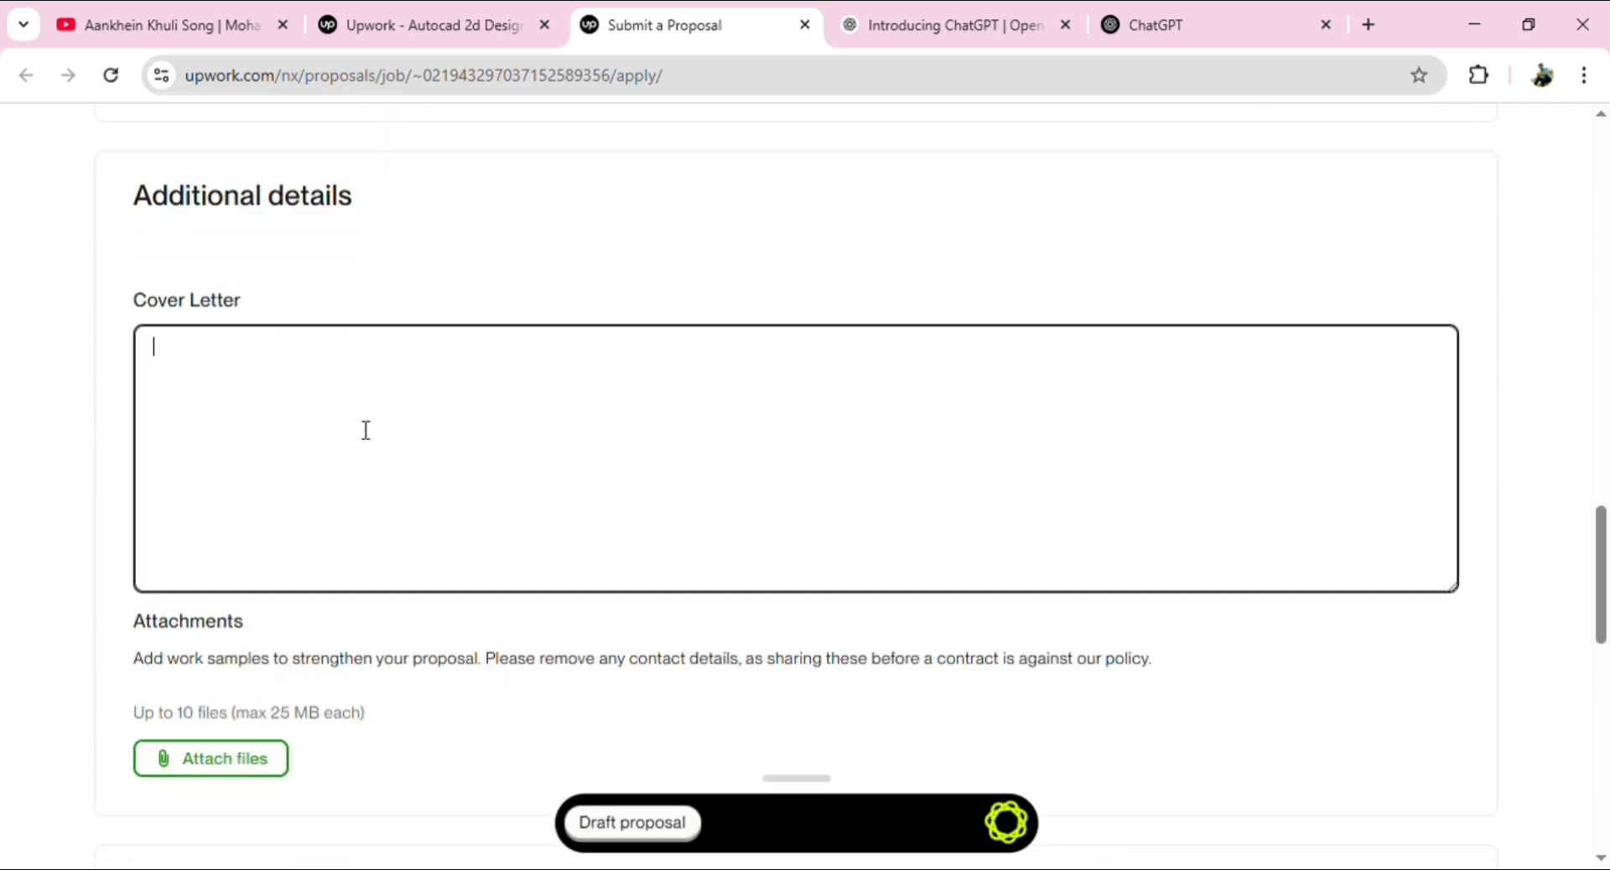
scroll(336, 398, up, 6)
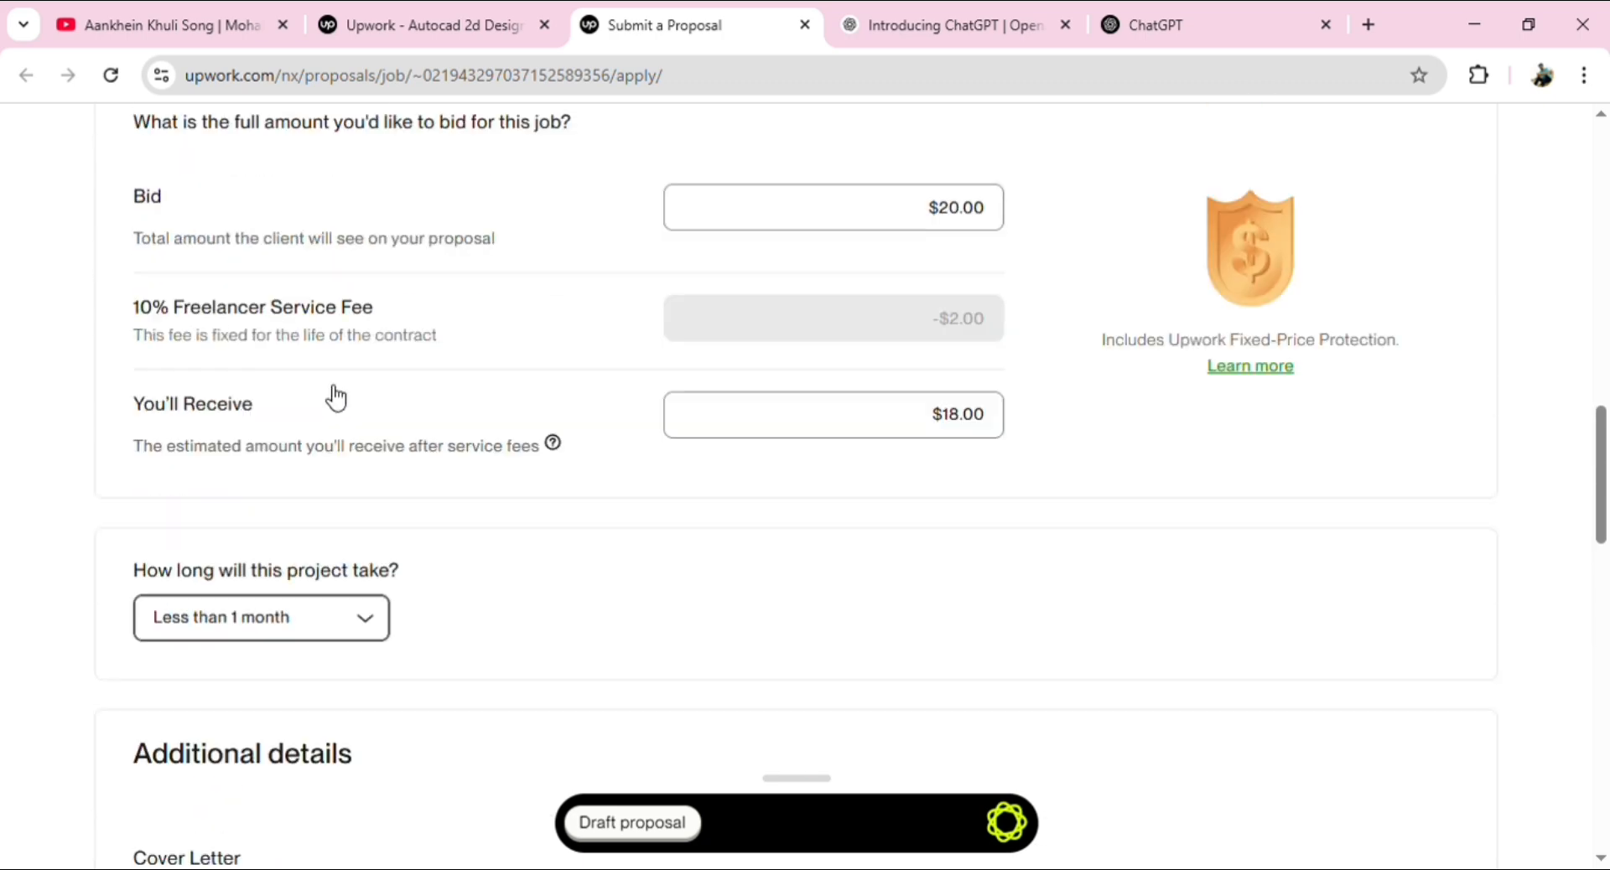
scroll(704, 309, up, 3)
scroll(526, 360, up, 3)
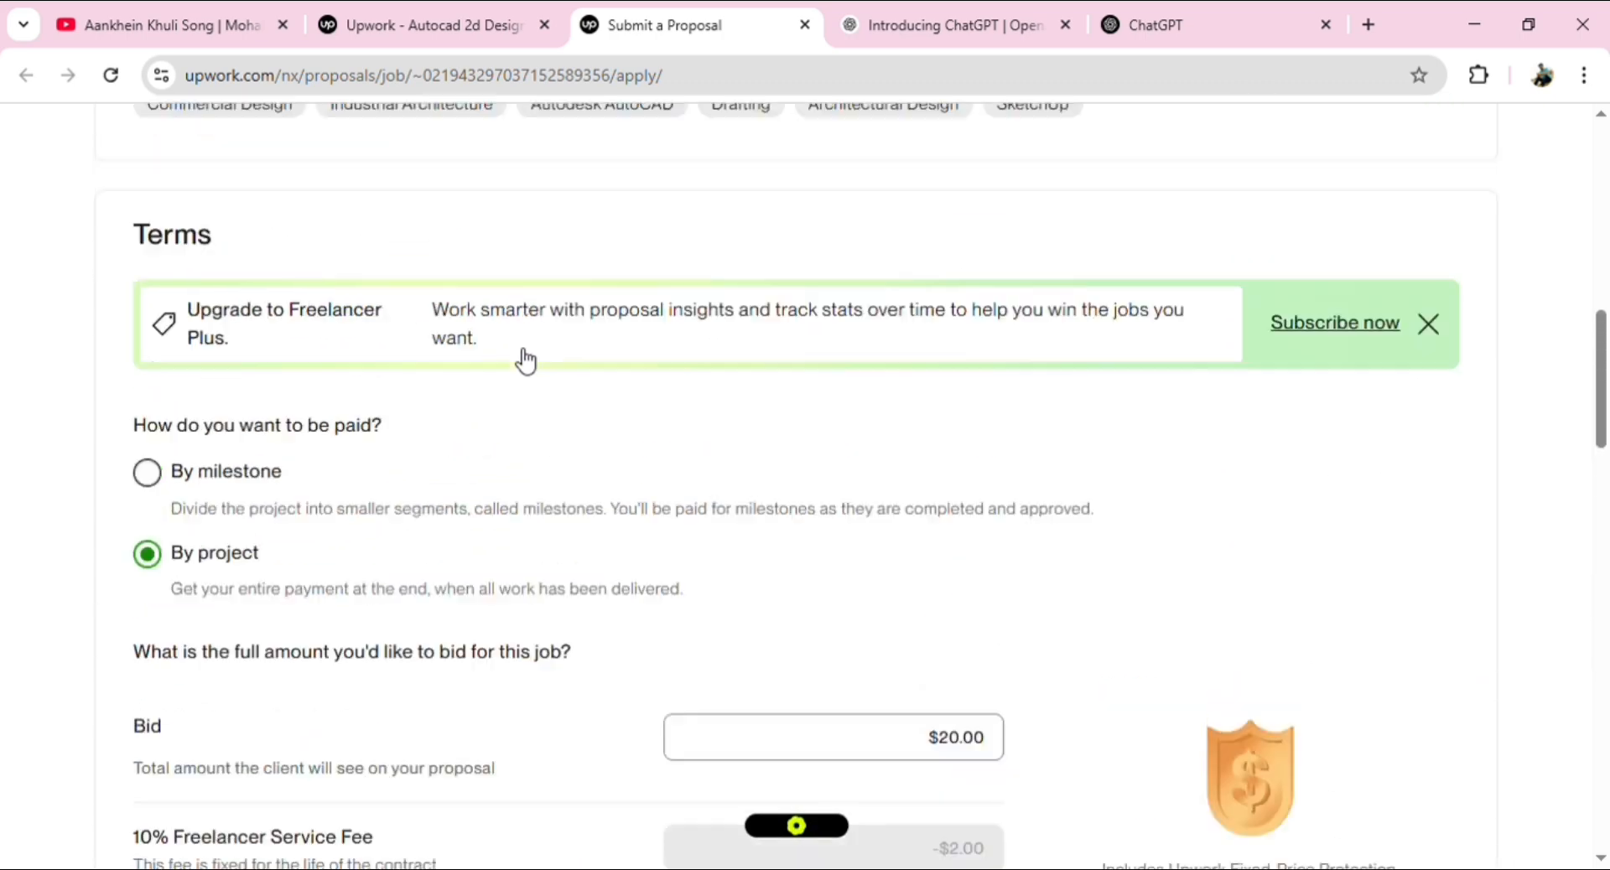
scroll(525, 360, up, 1)
scroll(516, 359, up, 5)
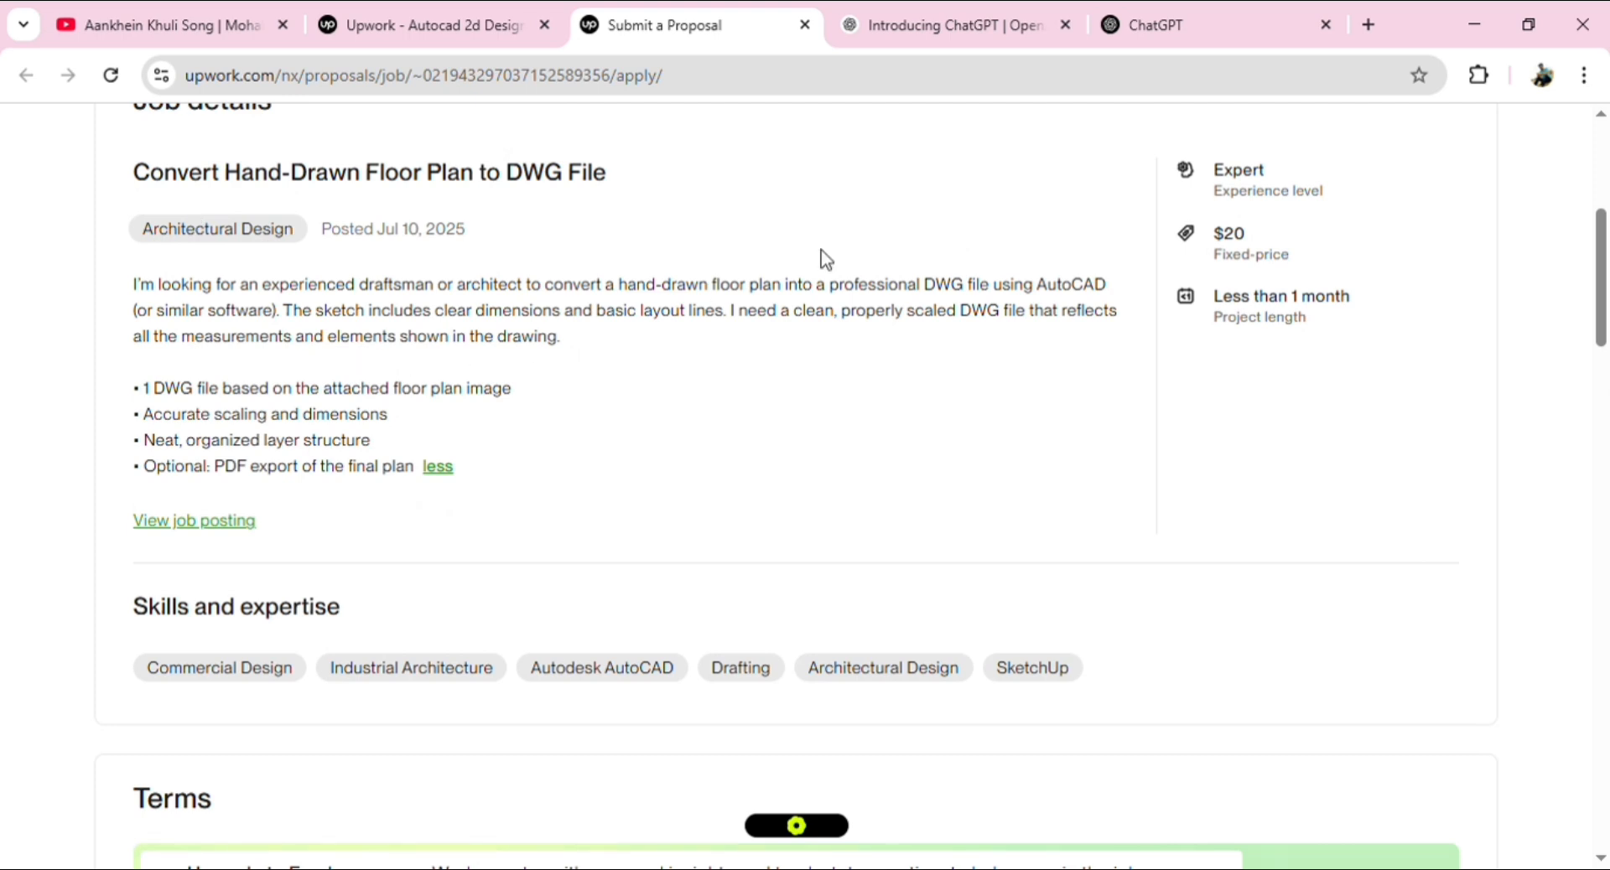
Step: Switch to ChatGPT, submit the copied proposal page text as the prompt and read the generated cover letter
click(1154, 31)
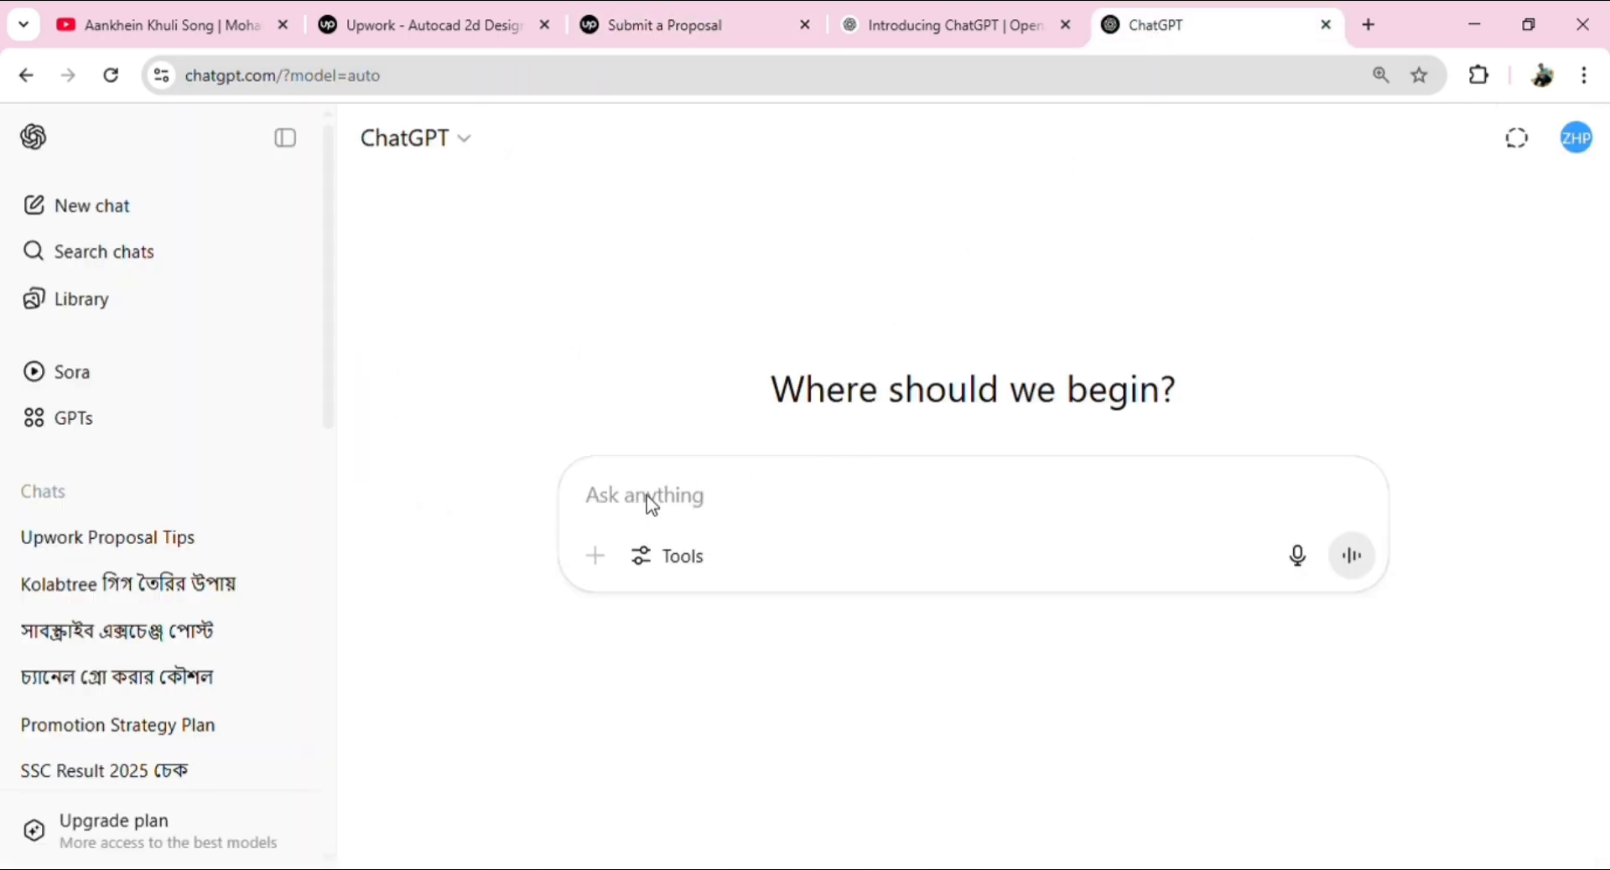
key(ctrl+v)
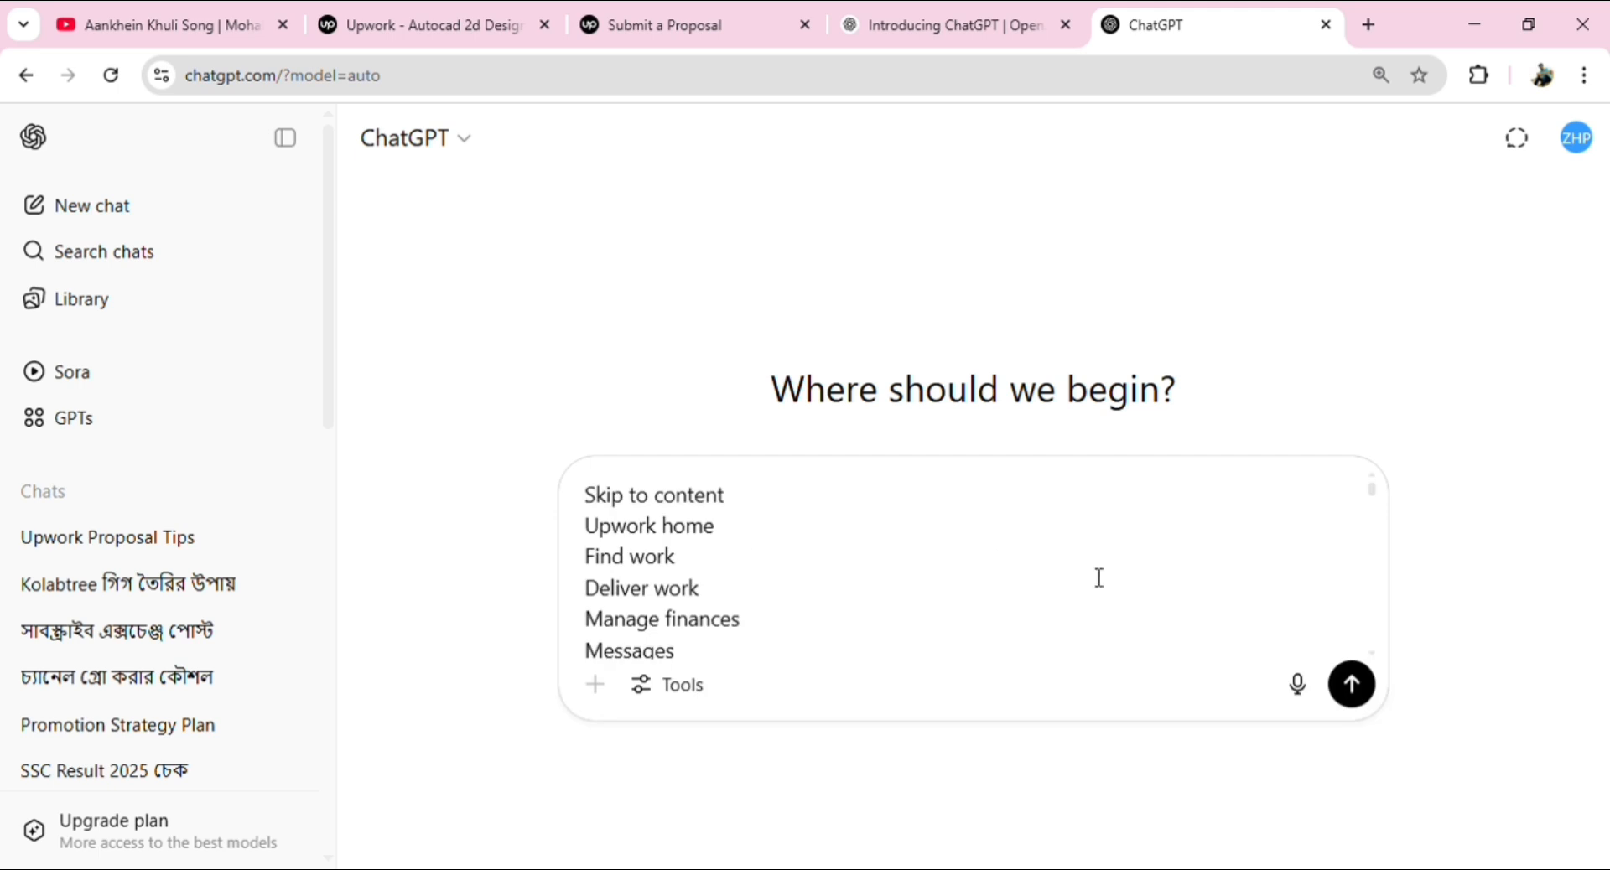
click(1354, 690)
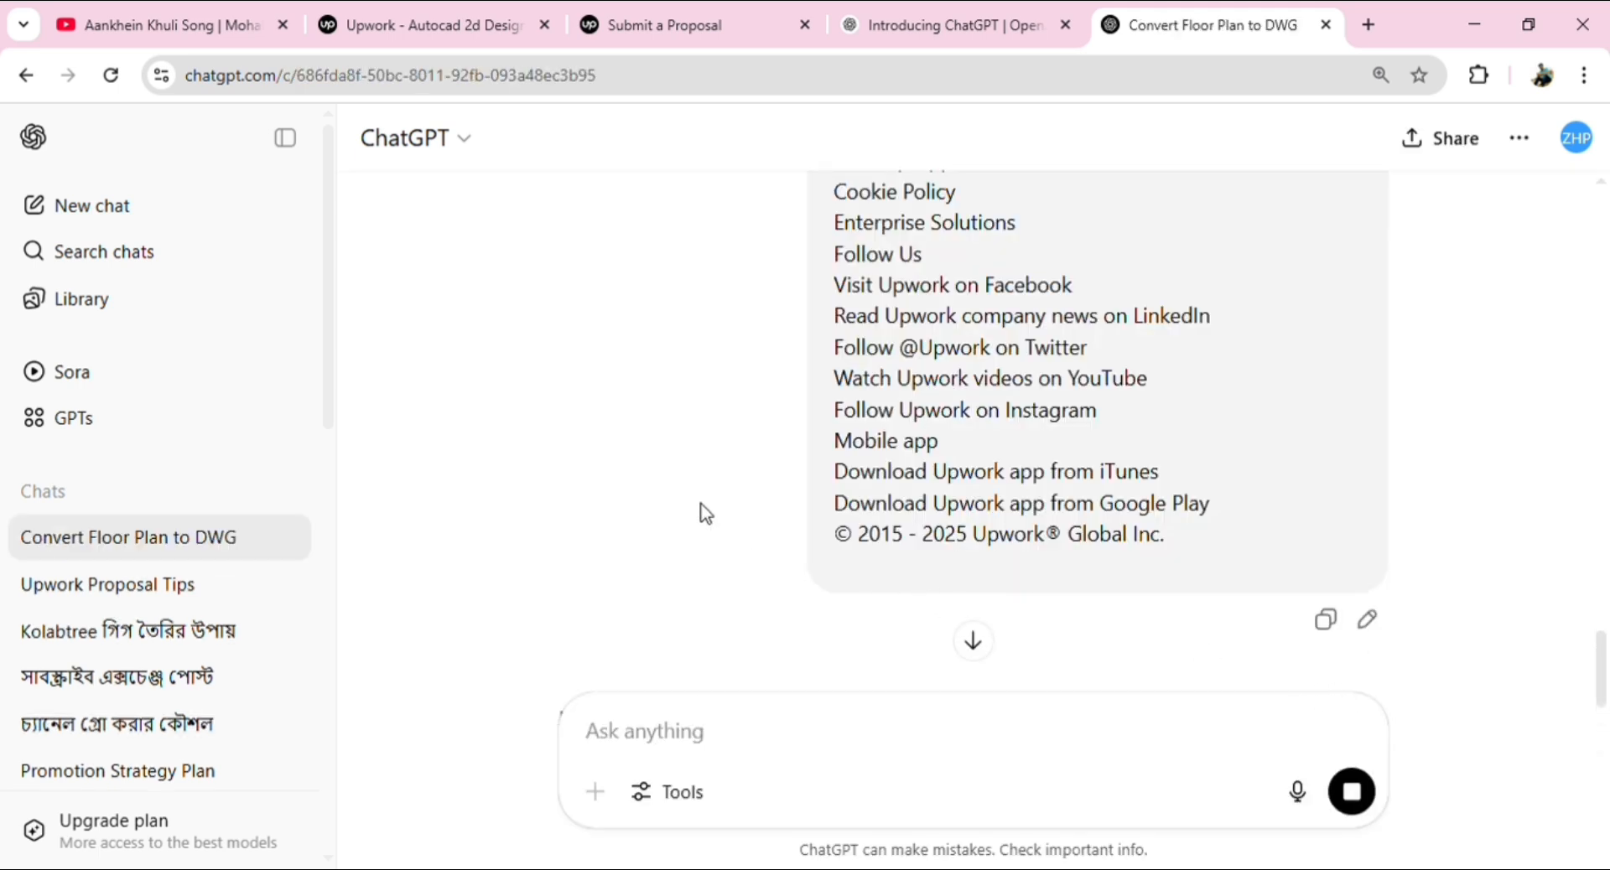
scroll(728, 470, down, 8)
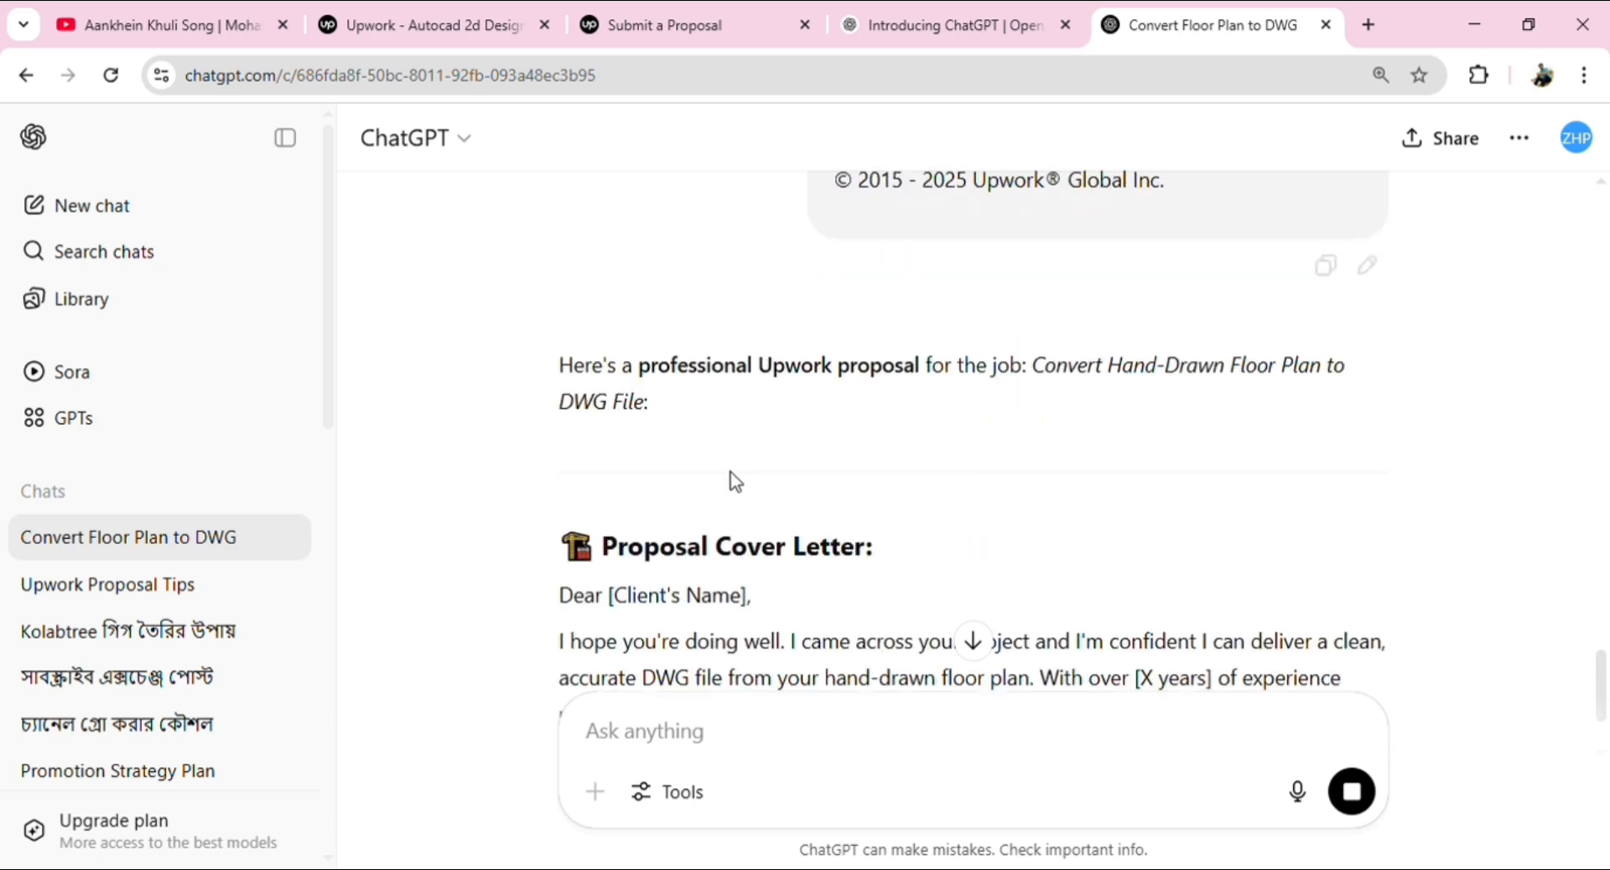
scroll(734, 436, down, 2)
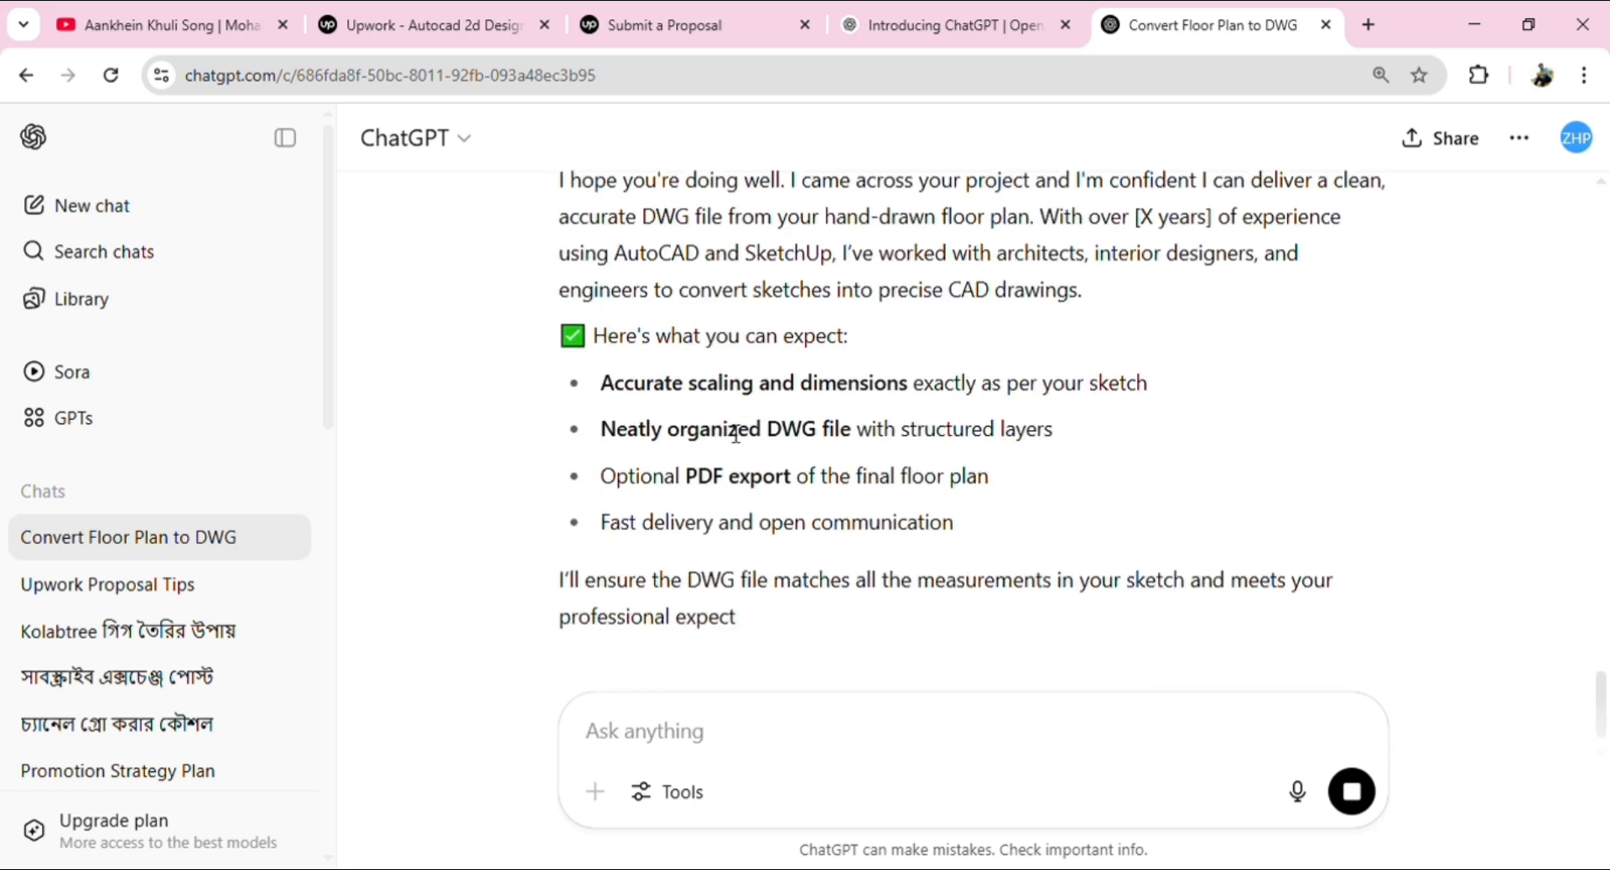
scroll(737, 432, up, 3)
scroll(735, 432, down, 2)
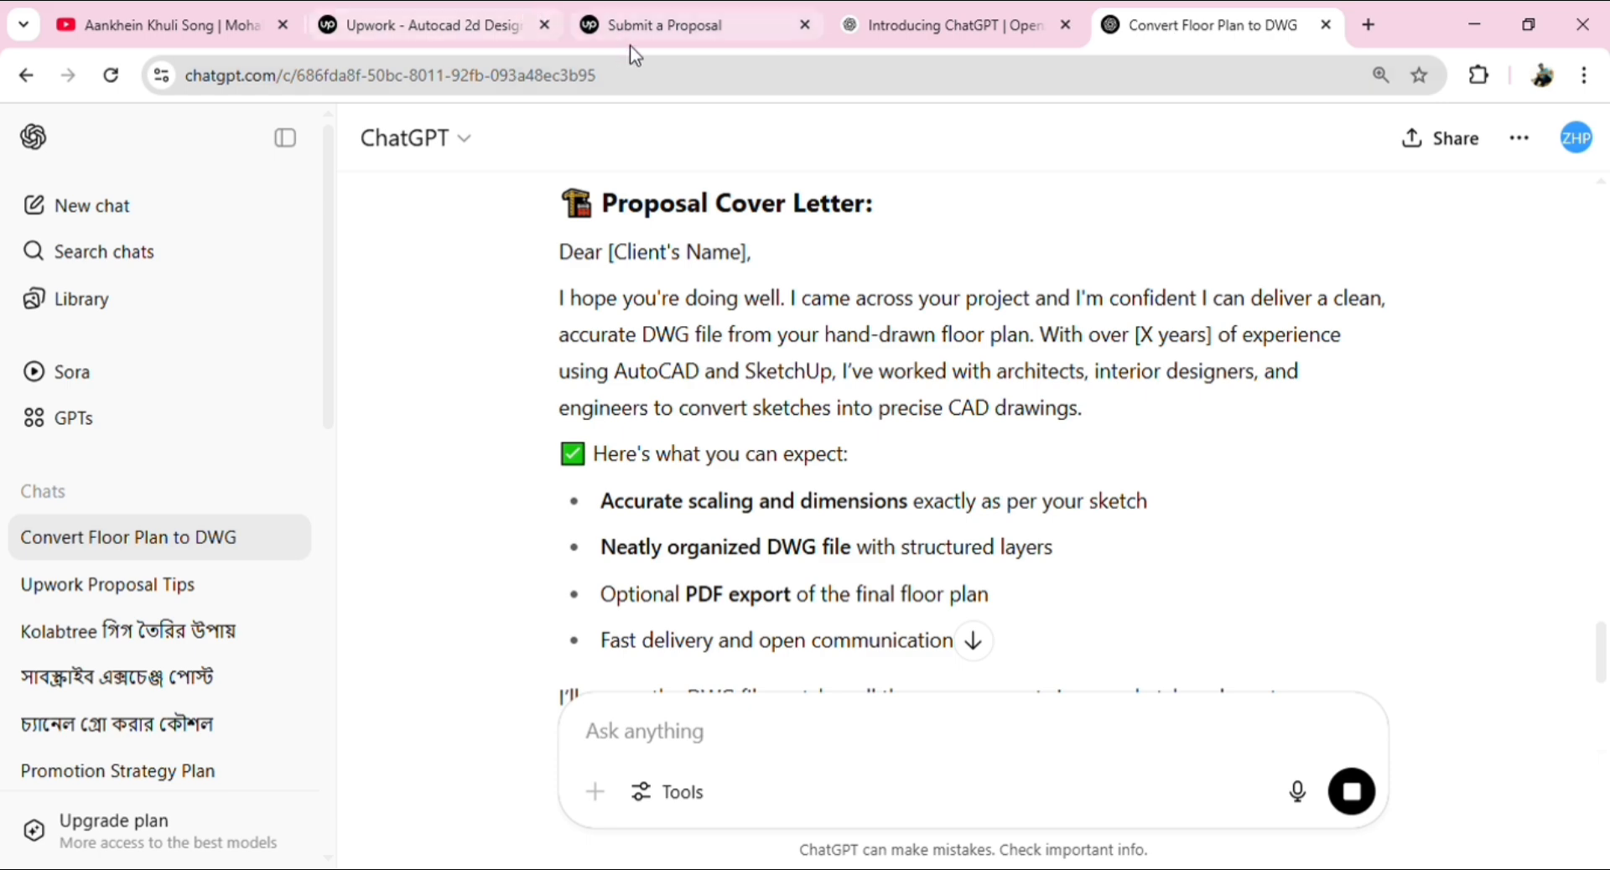
Step: Return to the Upwork proposal and locate its Cover Letter field
click(664, 27)
scroll(552, 421, down, 14)
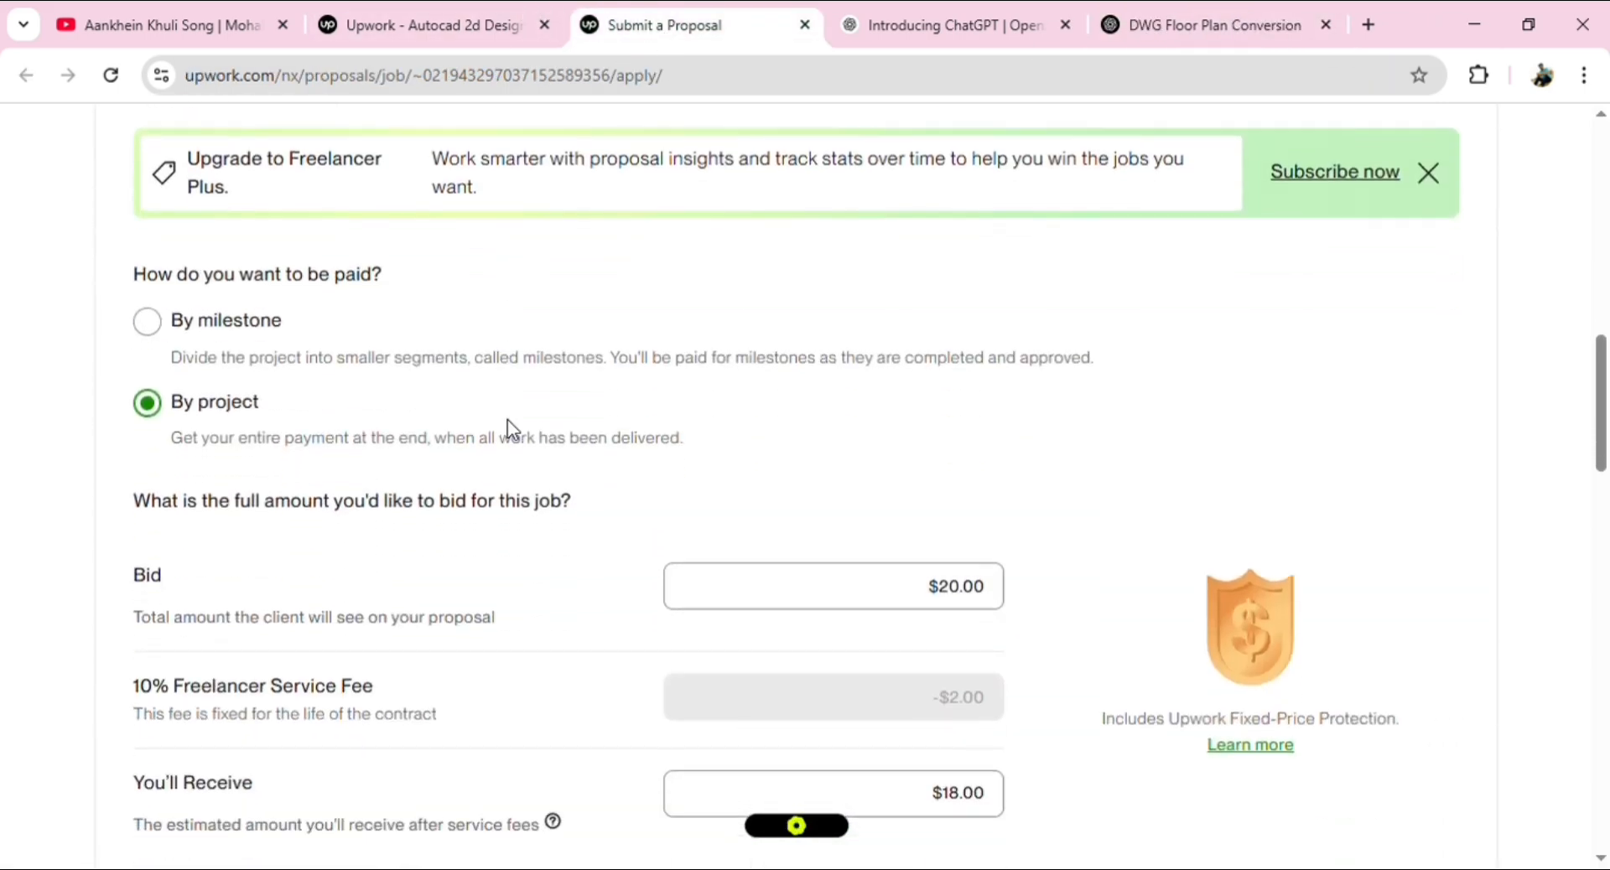
scroll(514, 429, down, 4)
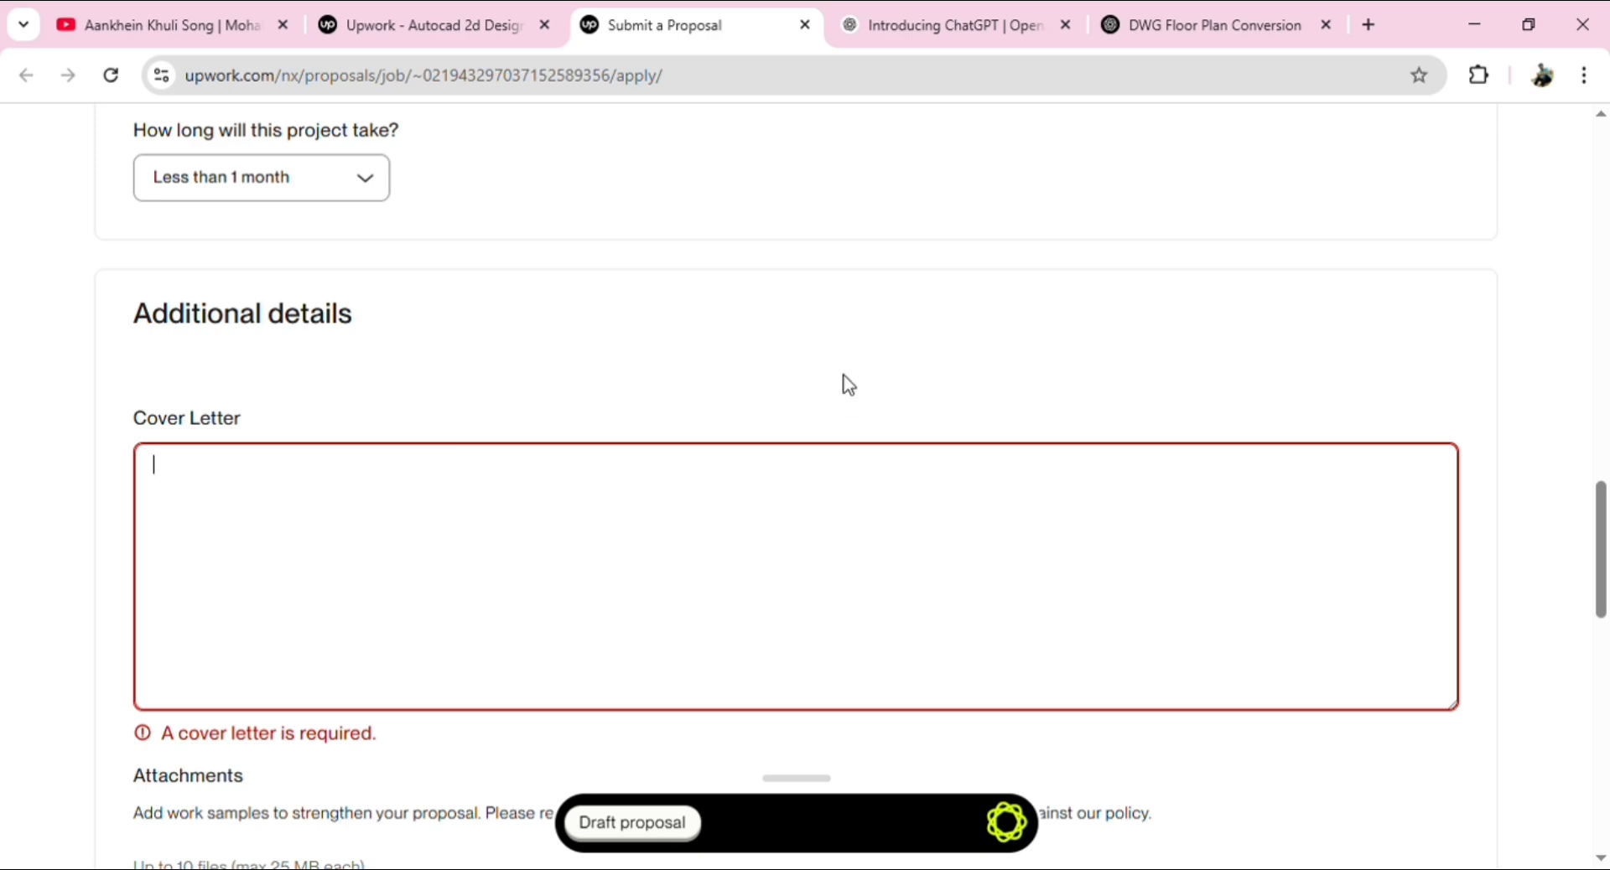
Step: In ChatGPT, copy the cover letter from "I hope you're doing well" through "AutoCAD Draftsman | Architectural Designer"
click(1165, 25)
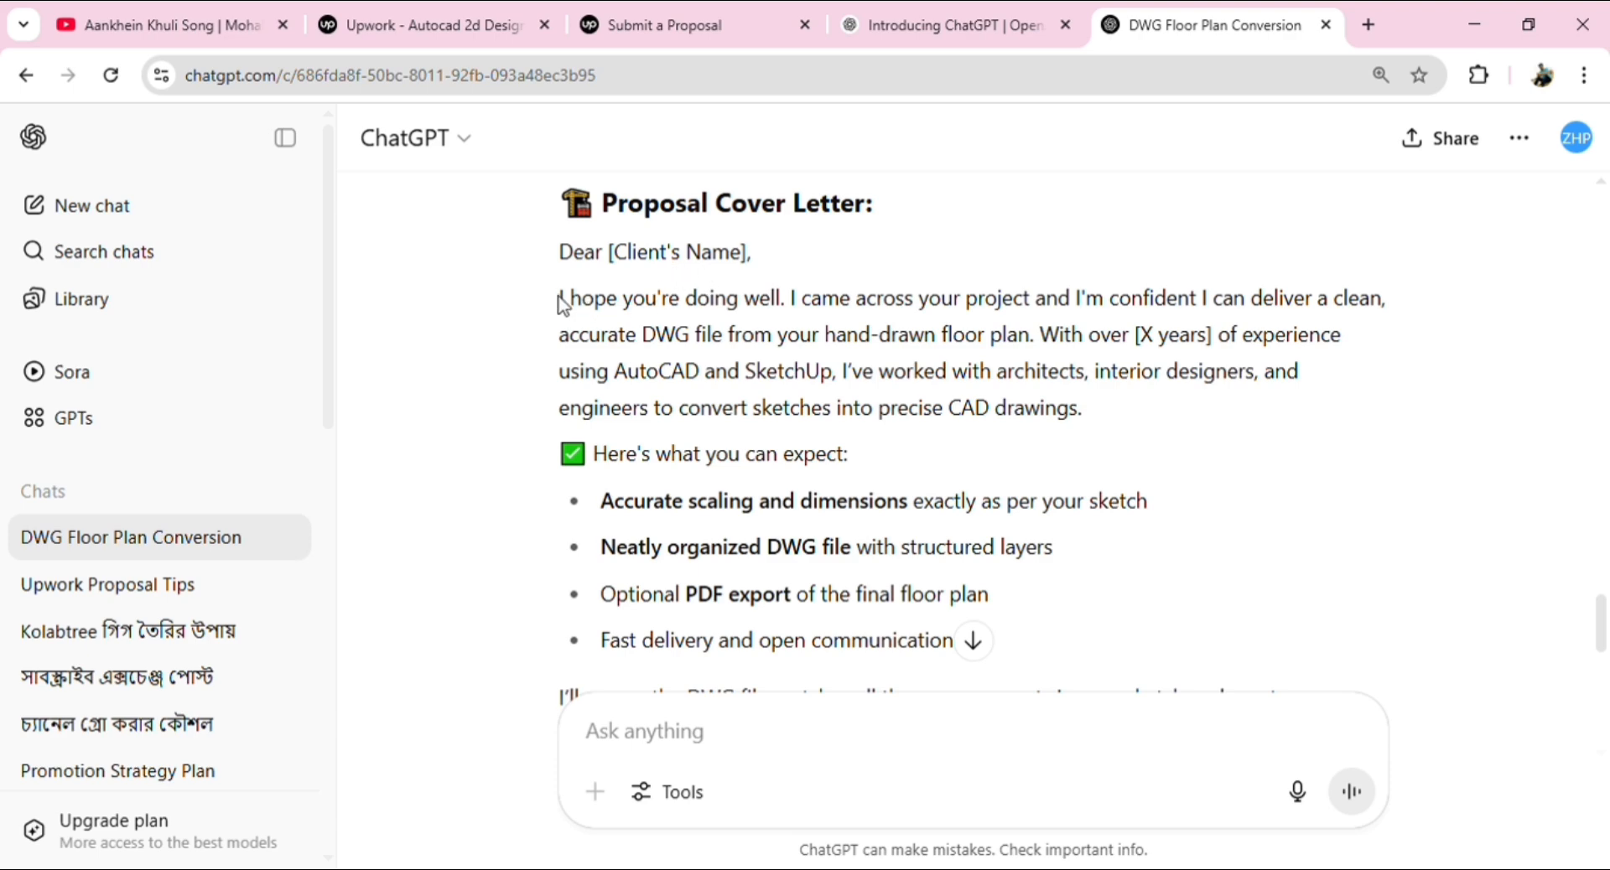
scroll(557, 305, down, 2)
scroll(552, 279, up, 2)
drag(560, 300, 989, 309)
scroll(692, 470, up, 3)
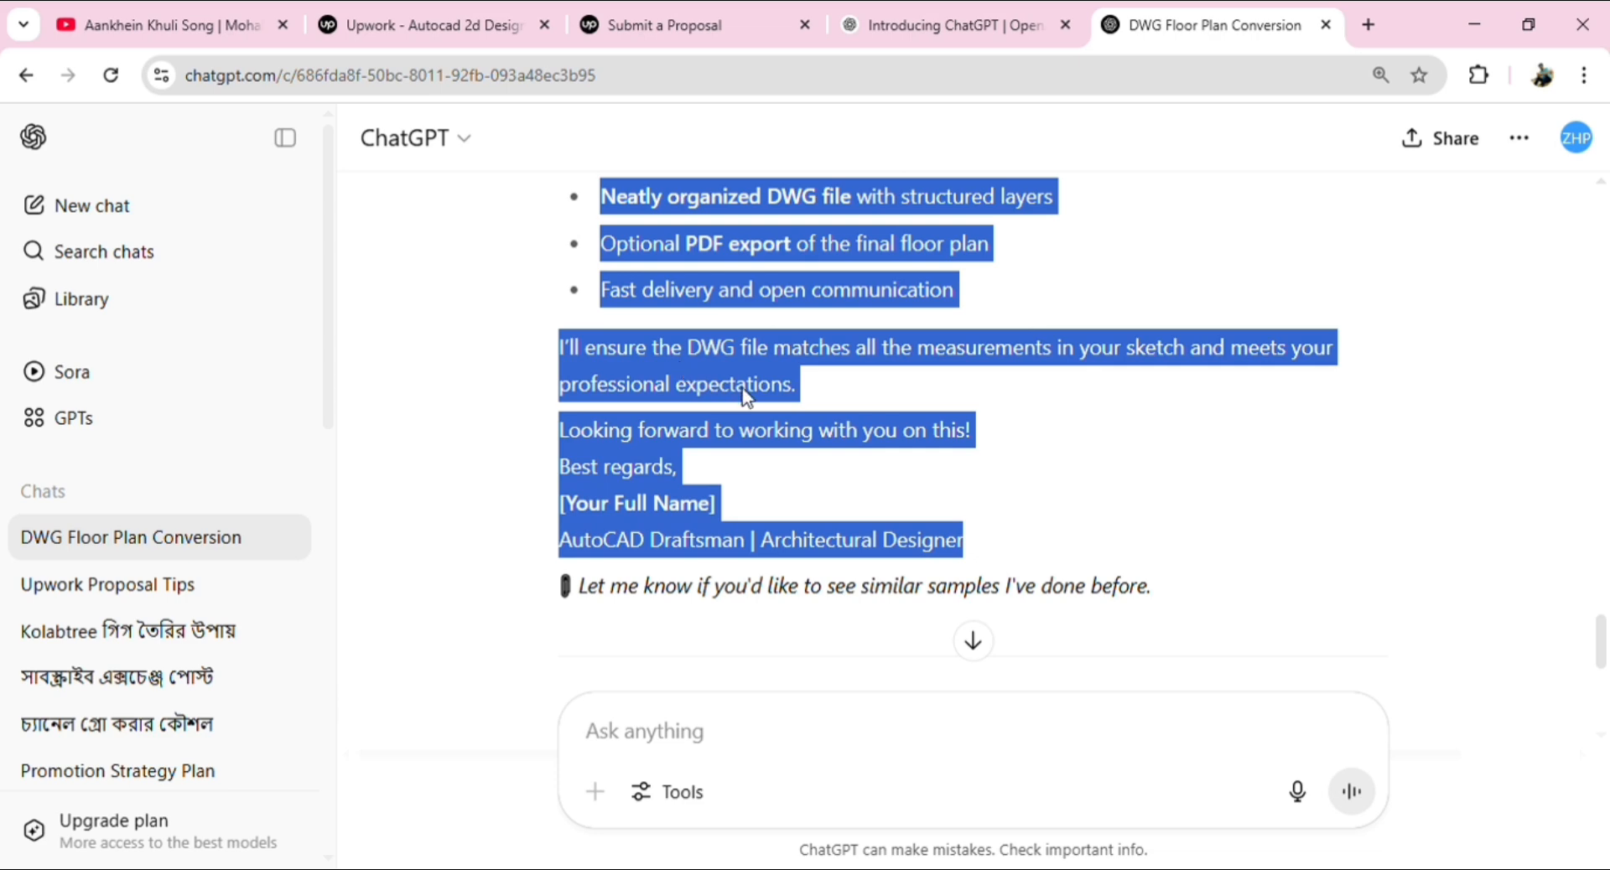
Step: Paste the copied letter into the Cover Letter field of the Upwork proposal
click(623, 18)
scroll(453, 339, down, 3)
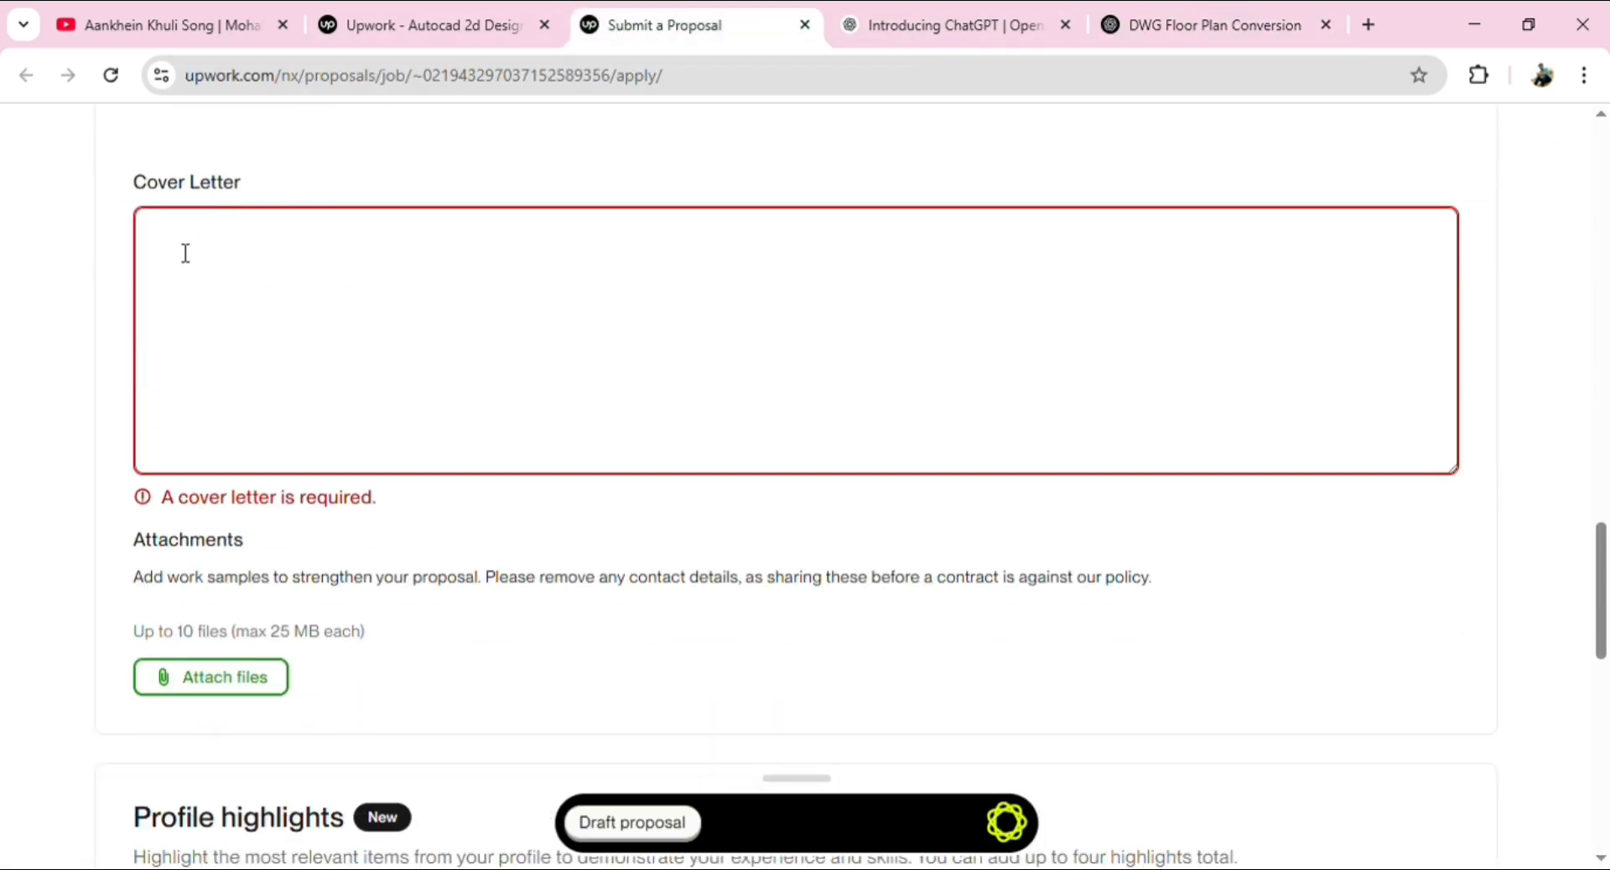
key(ctrl+v)
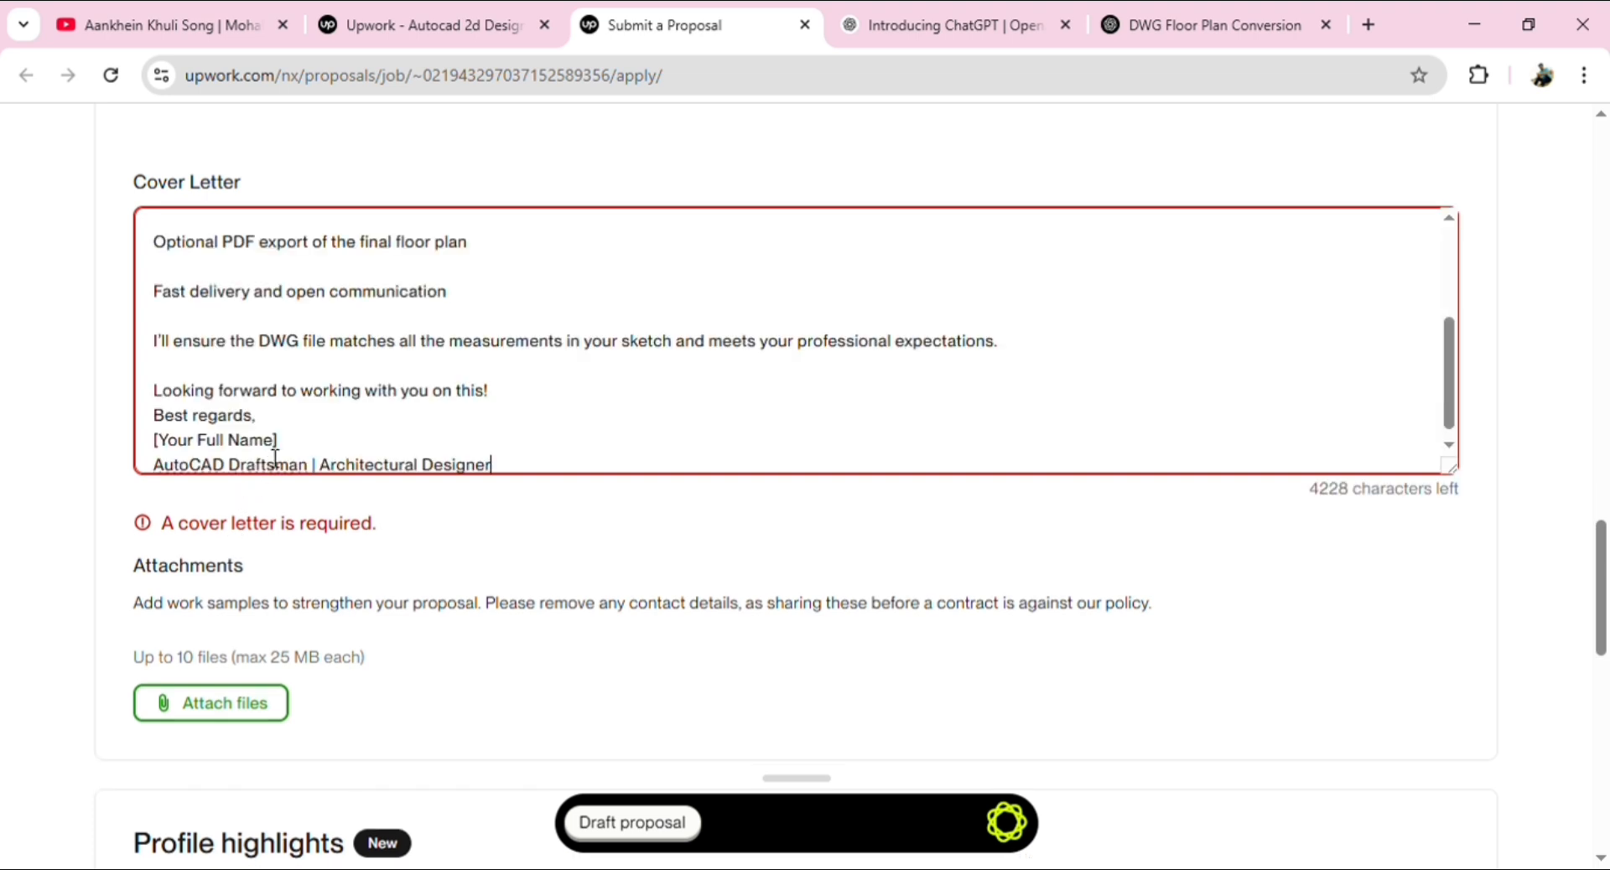
Step: Read through the pasted cover letter for placeholders and look over the attachments and profile highlights sections
scroll(349, 384, up, 6)
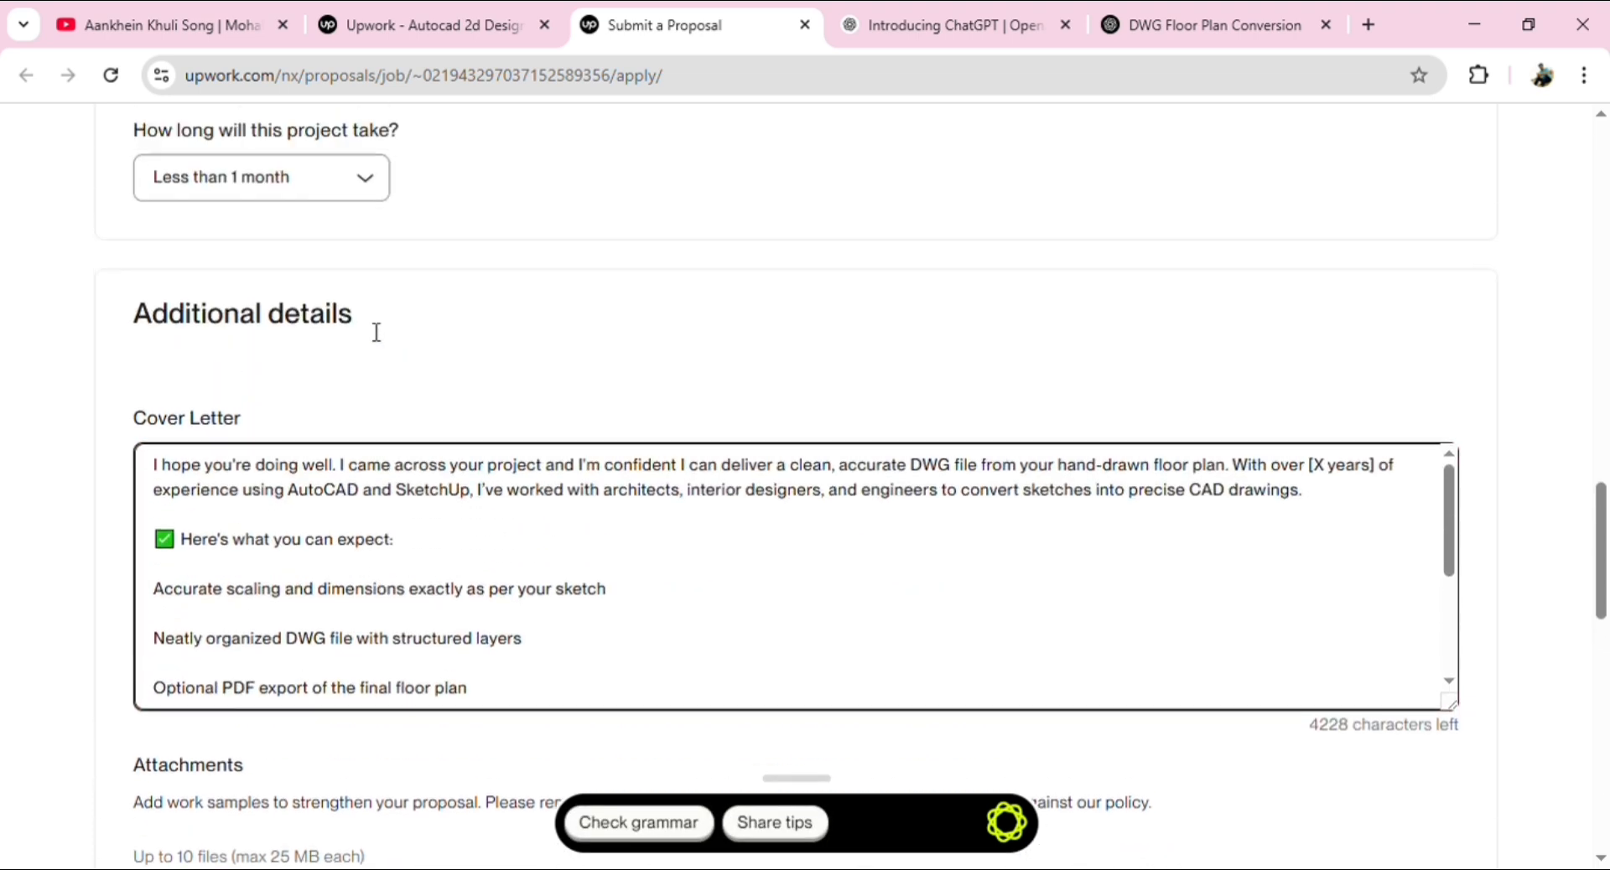
scroll(327, 392, down, 3)
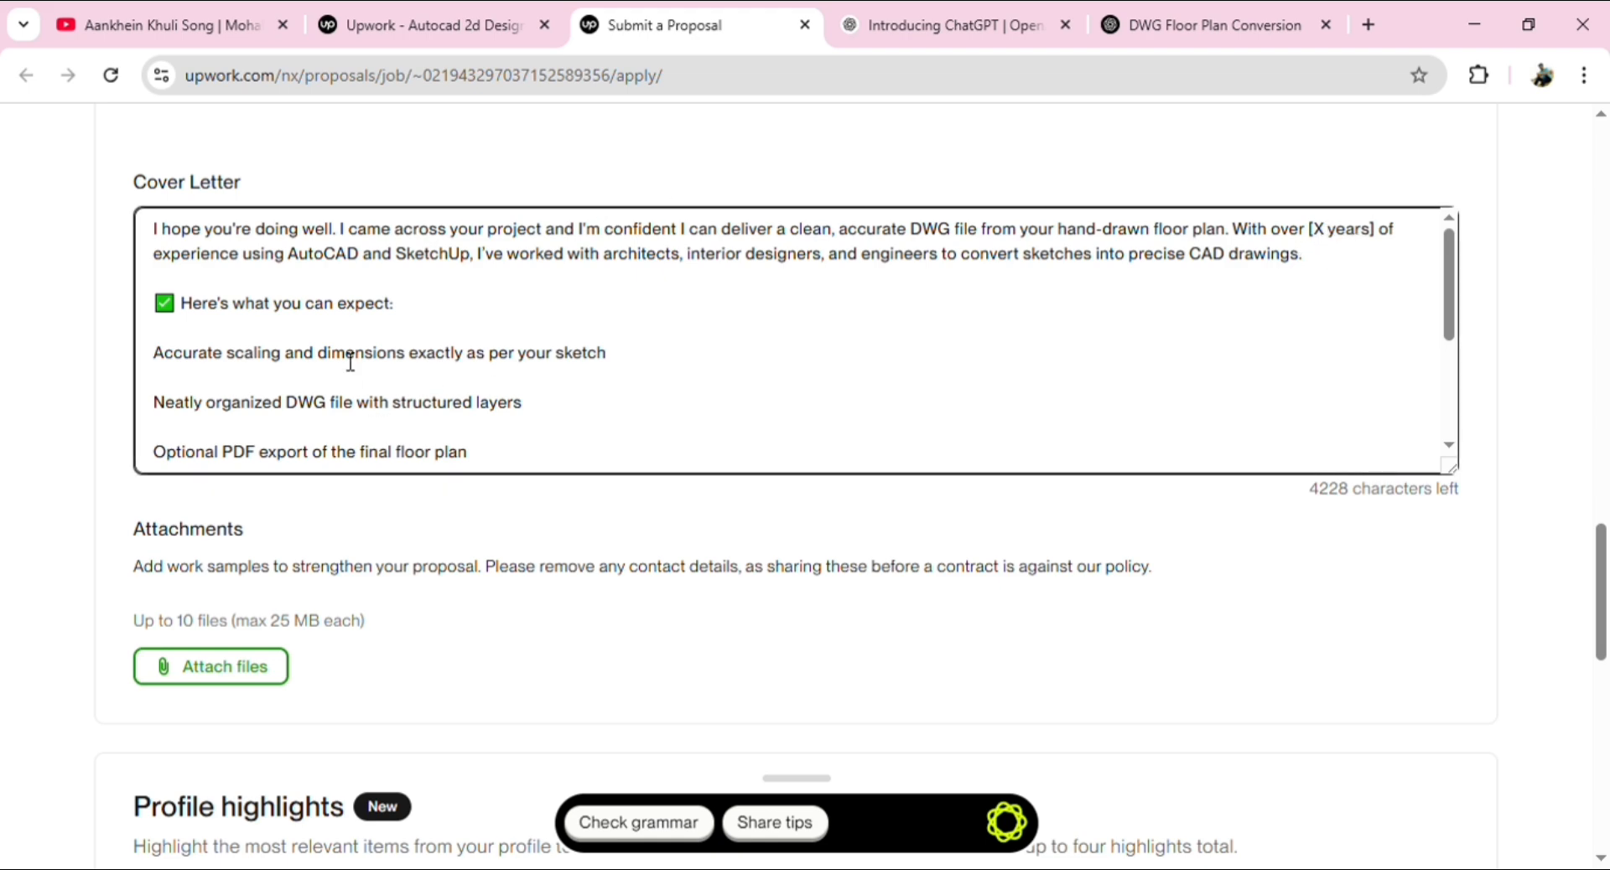
scroll(319, 359, down, 5)
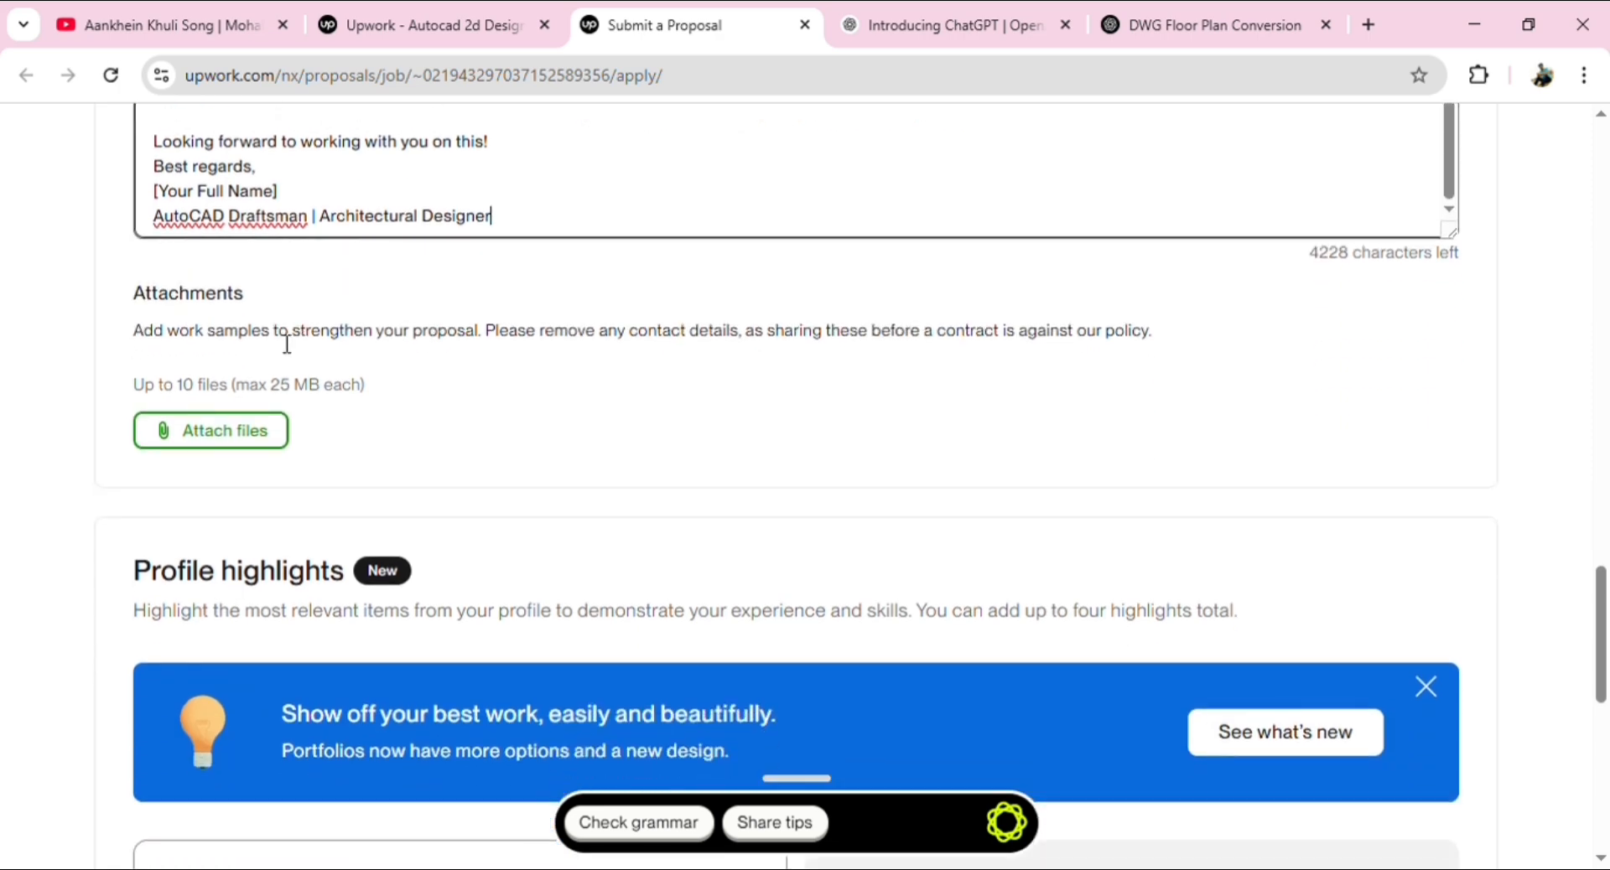
scroll(121, 384, up, 2)
scroll(121, 384, up, 3)
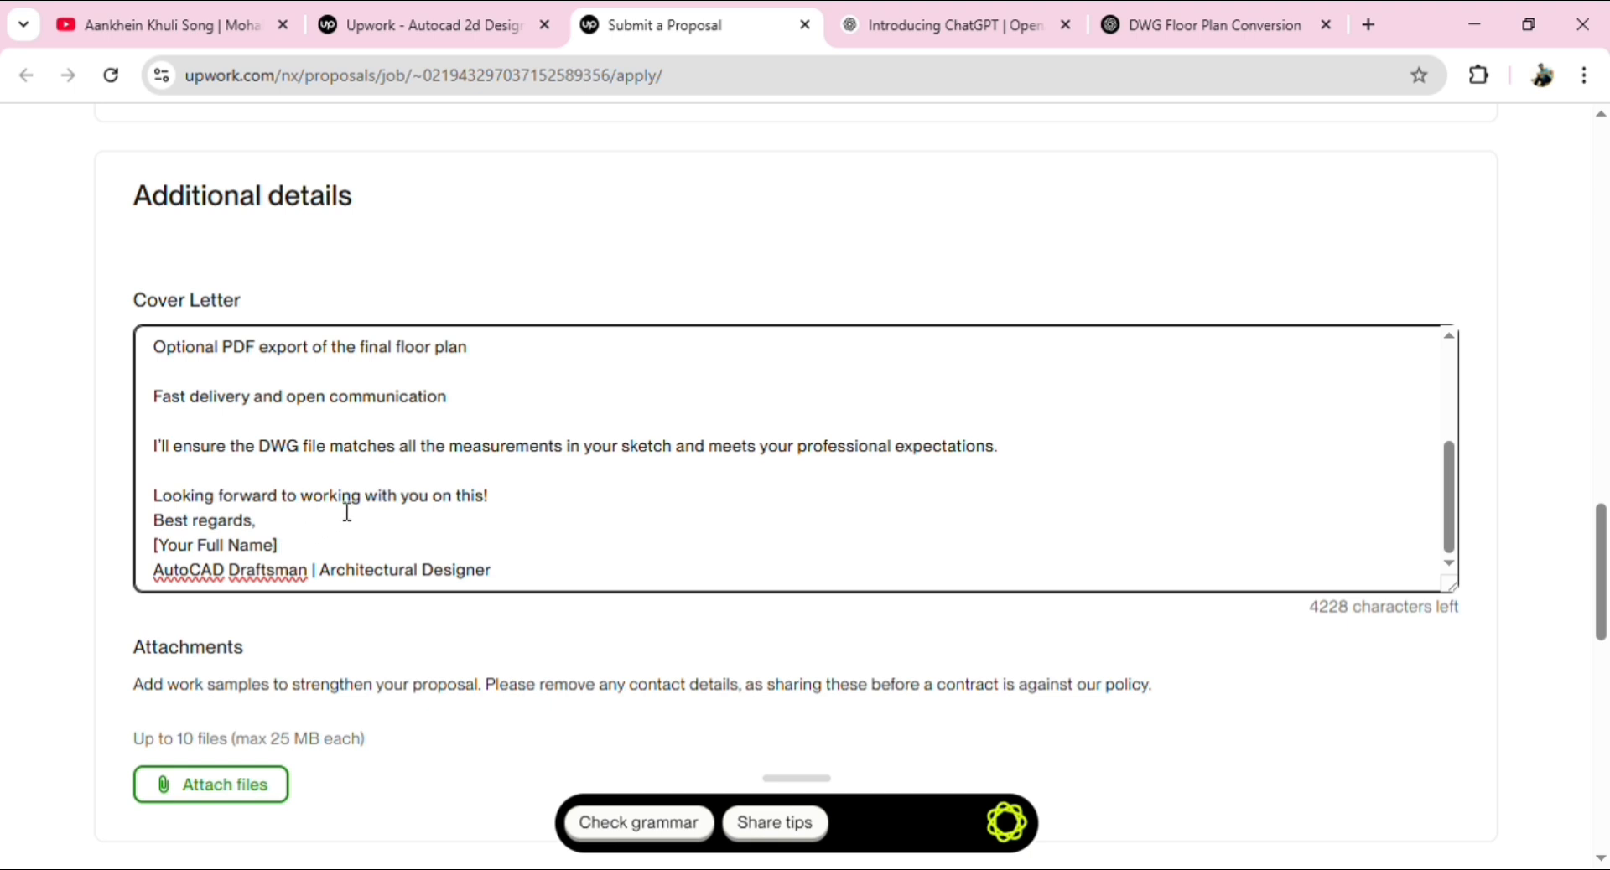
scroll(347, 512, up, 3)
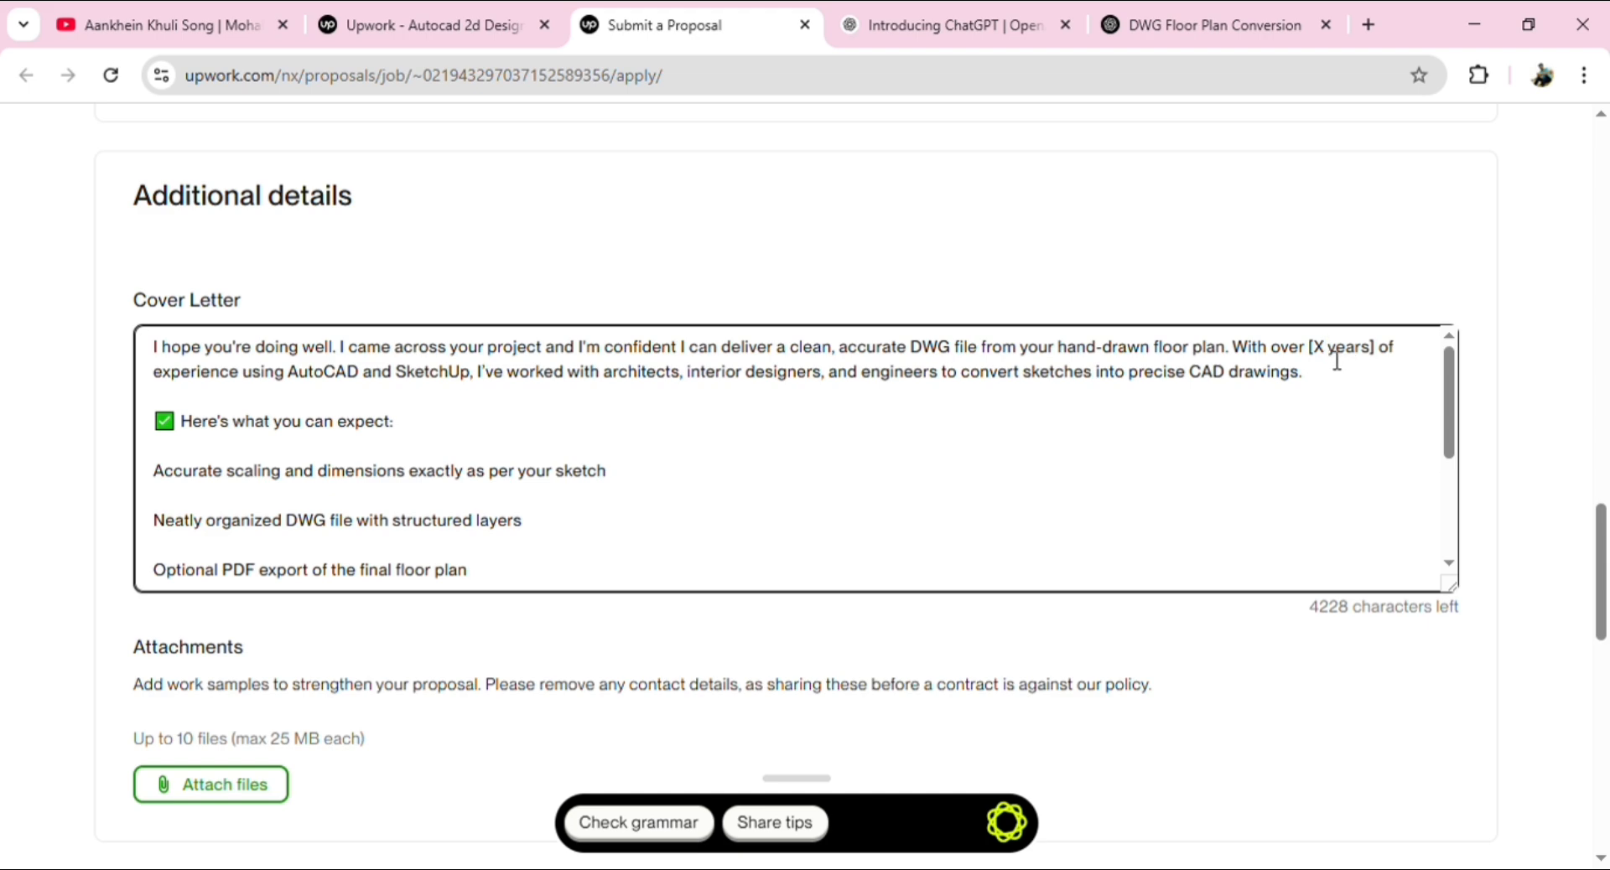
Step: Replace the X in the cover letter's "[X years]" experience placeholder with 3
key(BackSpace)
key(Page_Down)
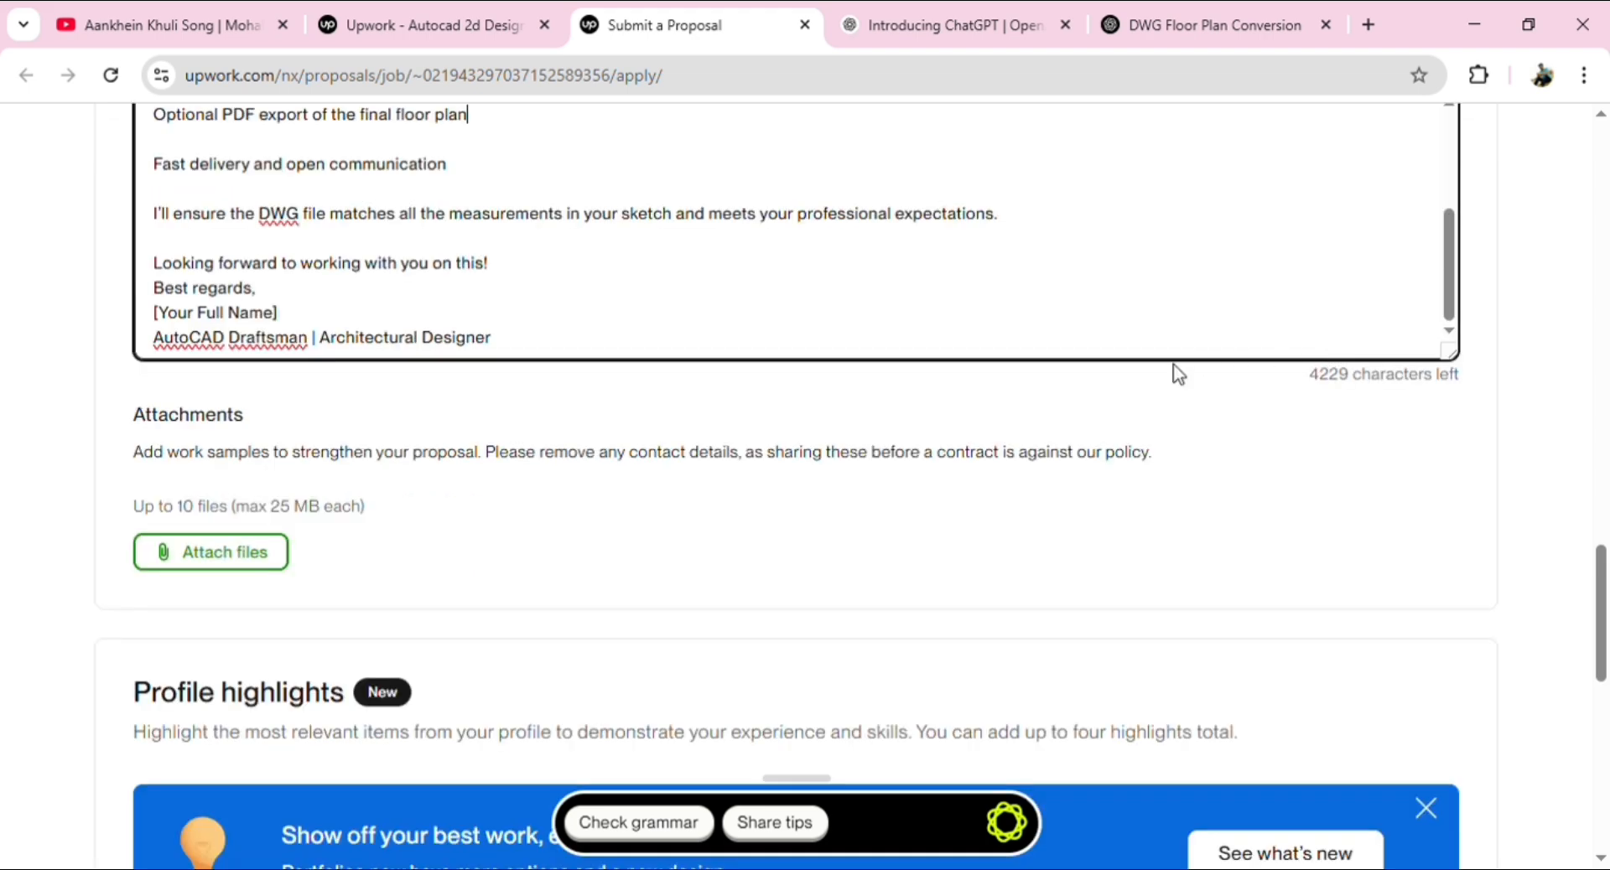
scroll(1191, 379, up, 3)
scroll(856, 504, down, 1)
scroll(525, 458, up, 3)
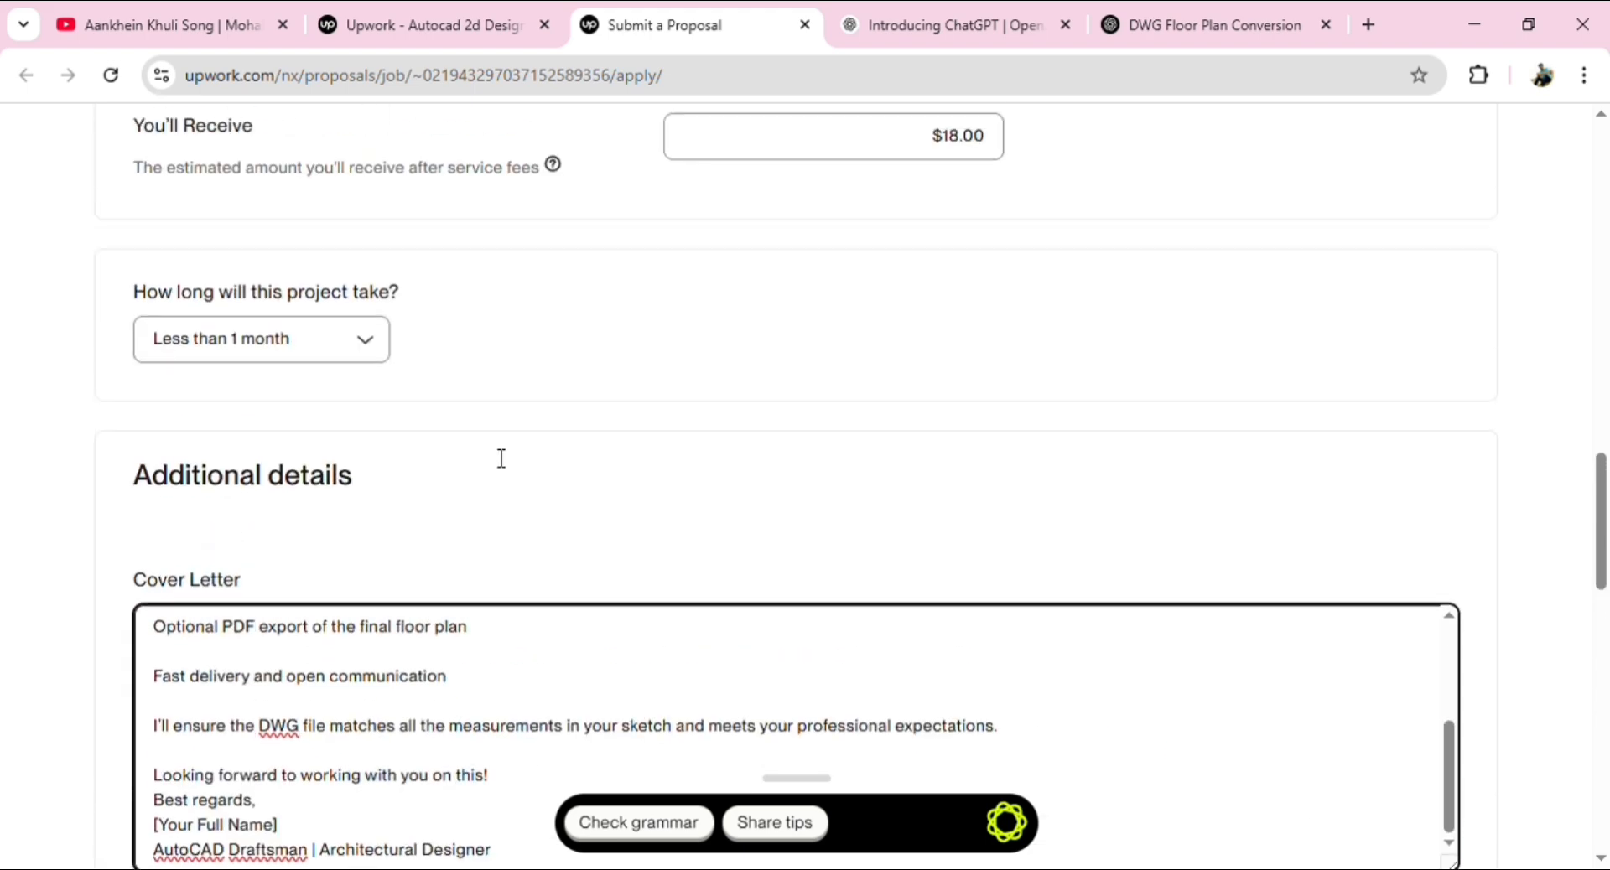
scroll(485, 467, down, 3)
scroll(462, 474, up, 3)
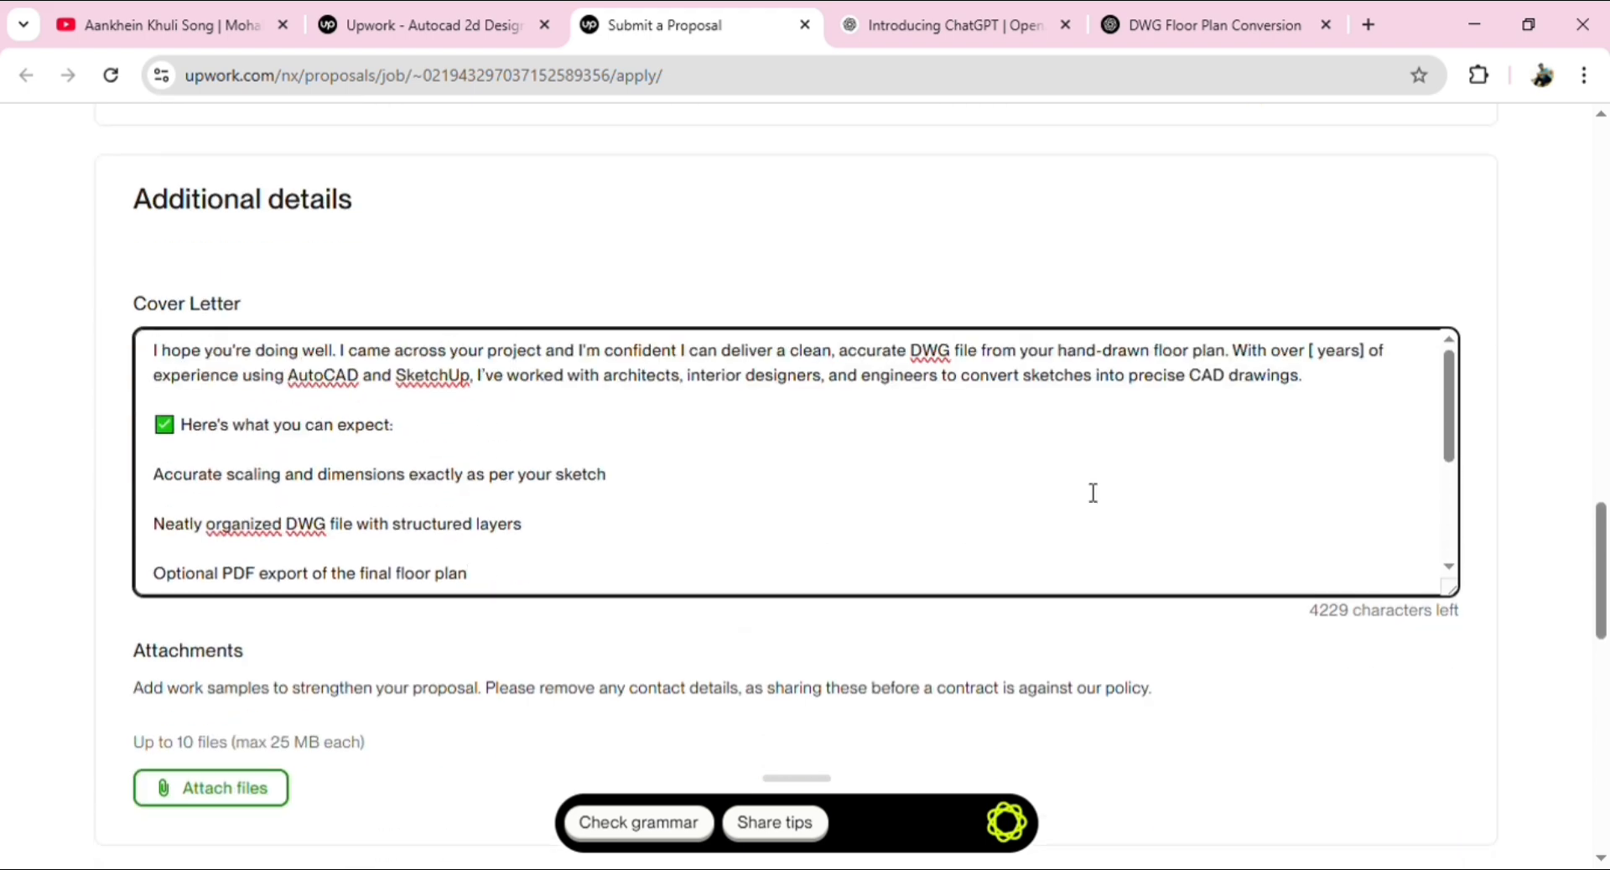
click(1328, 361)
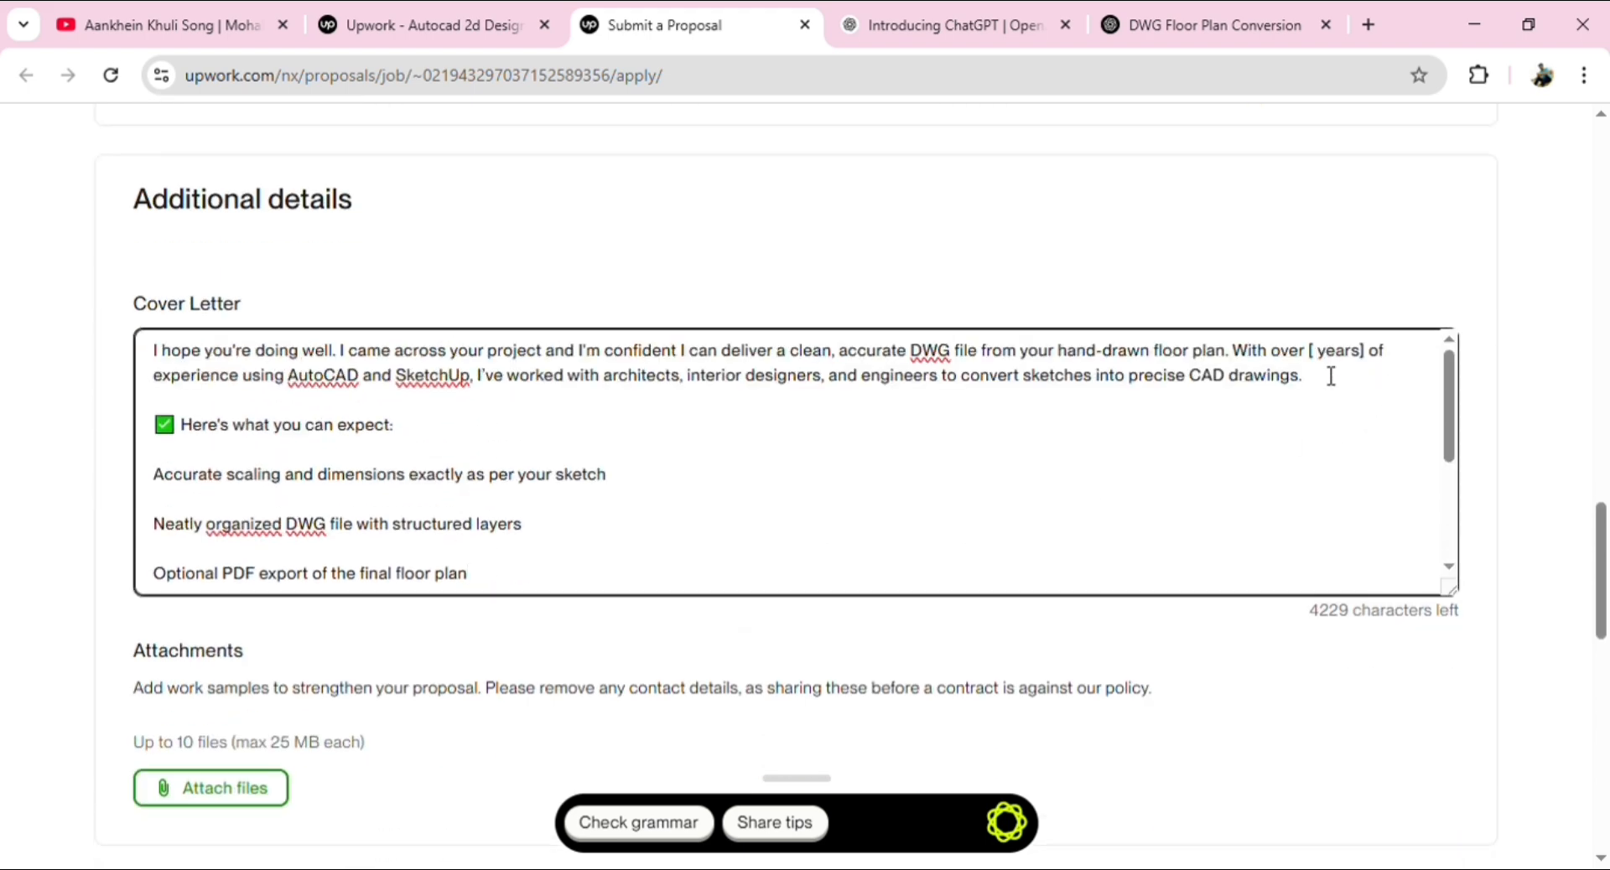
text(3)
scroll(1283, 418, up, 1)
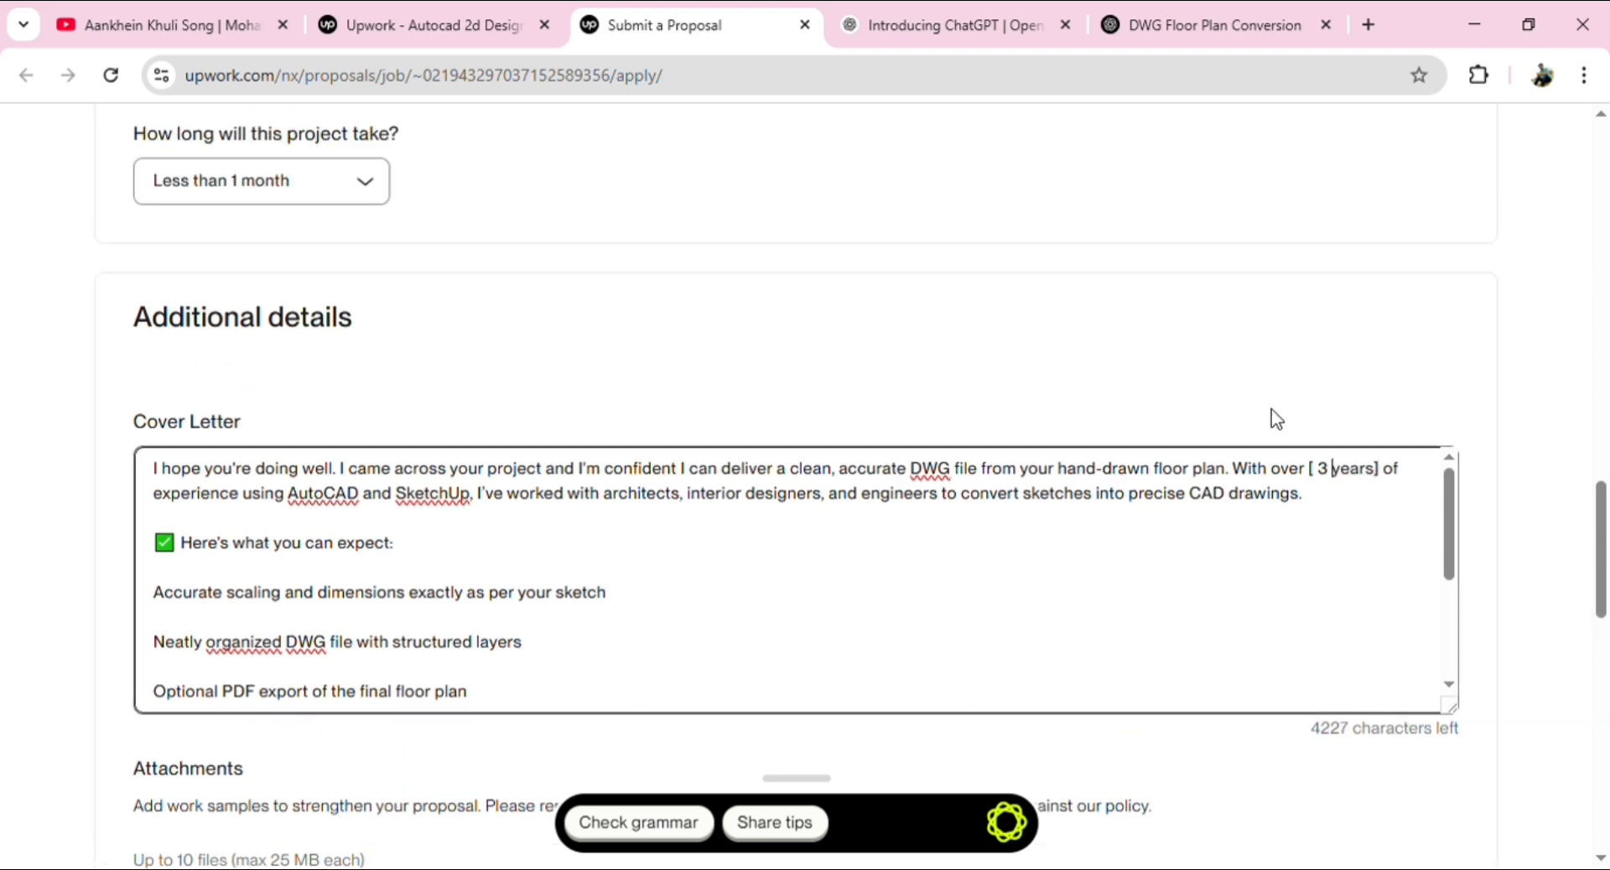
Step: Replace the "Your Full Name" placeholder in the cover letter's signature with the applicant's full name
scroll(1172, 500, down, 3)
scroll(568, 539, down, 3)
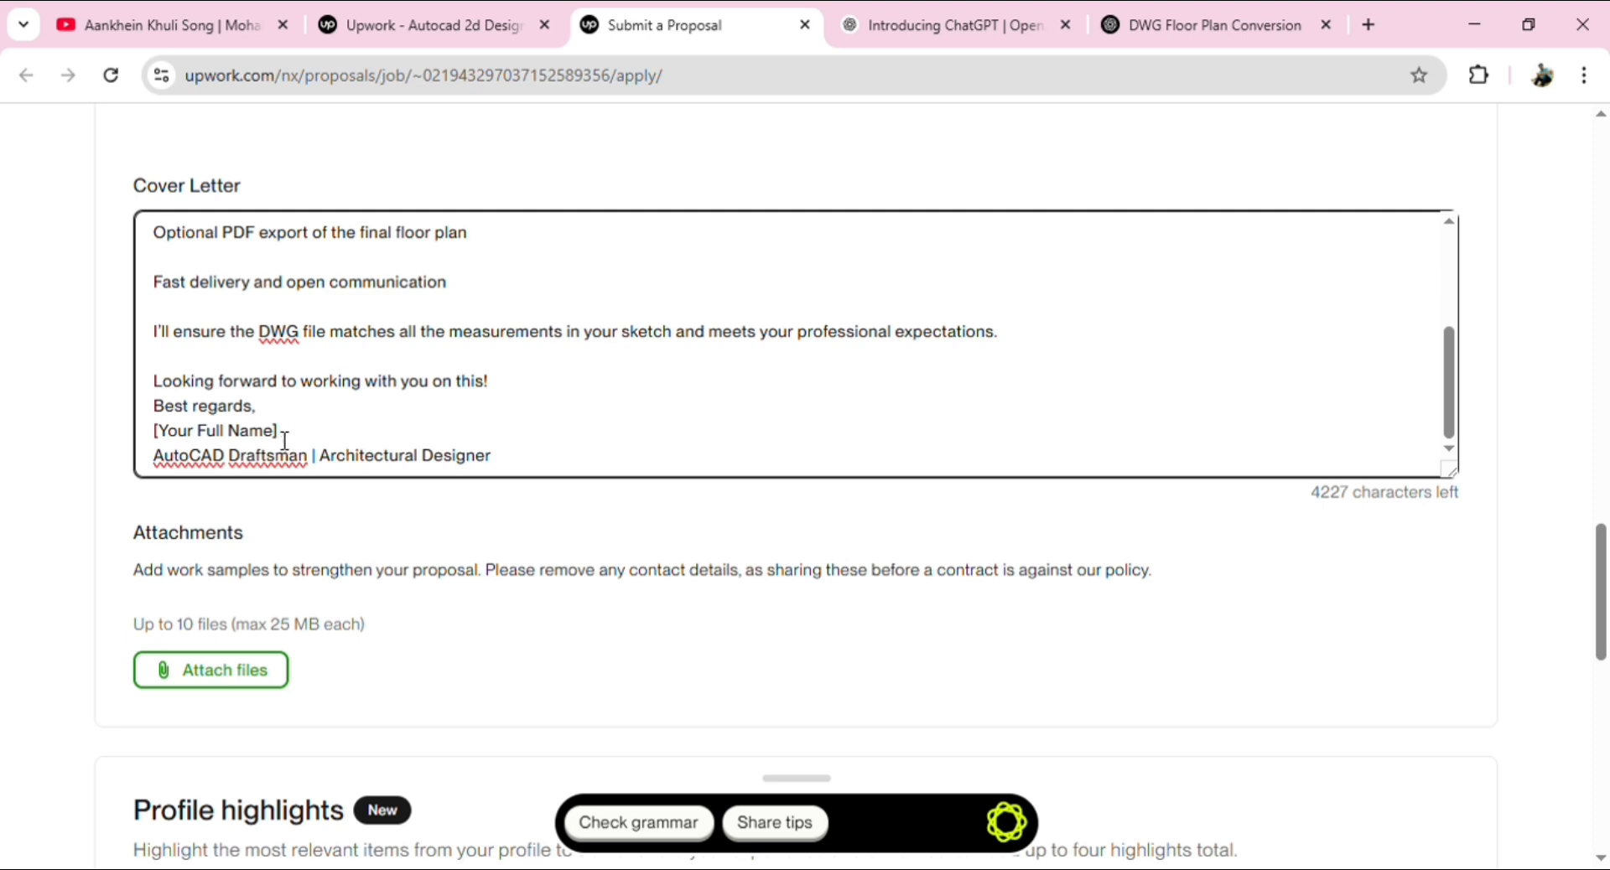
drag(276, 432, 159, 432)
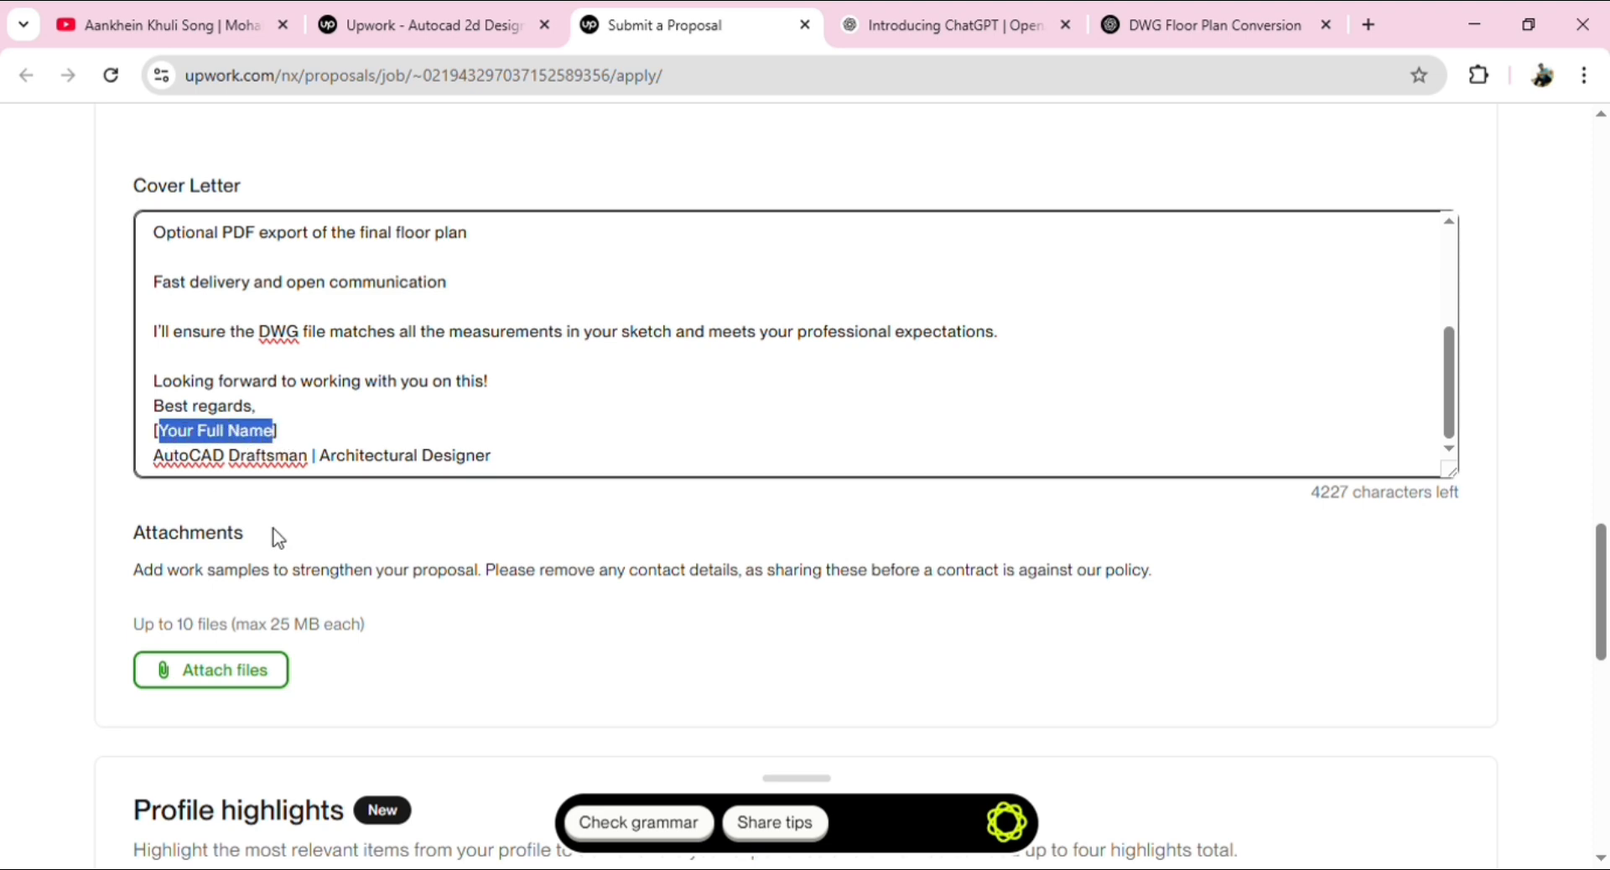
key(BackSpace)
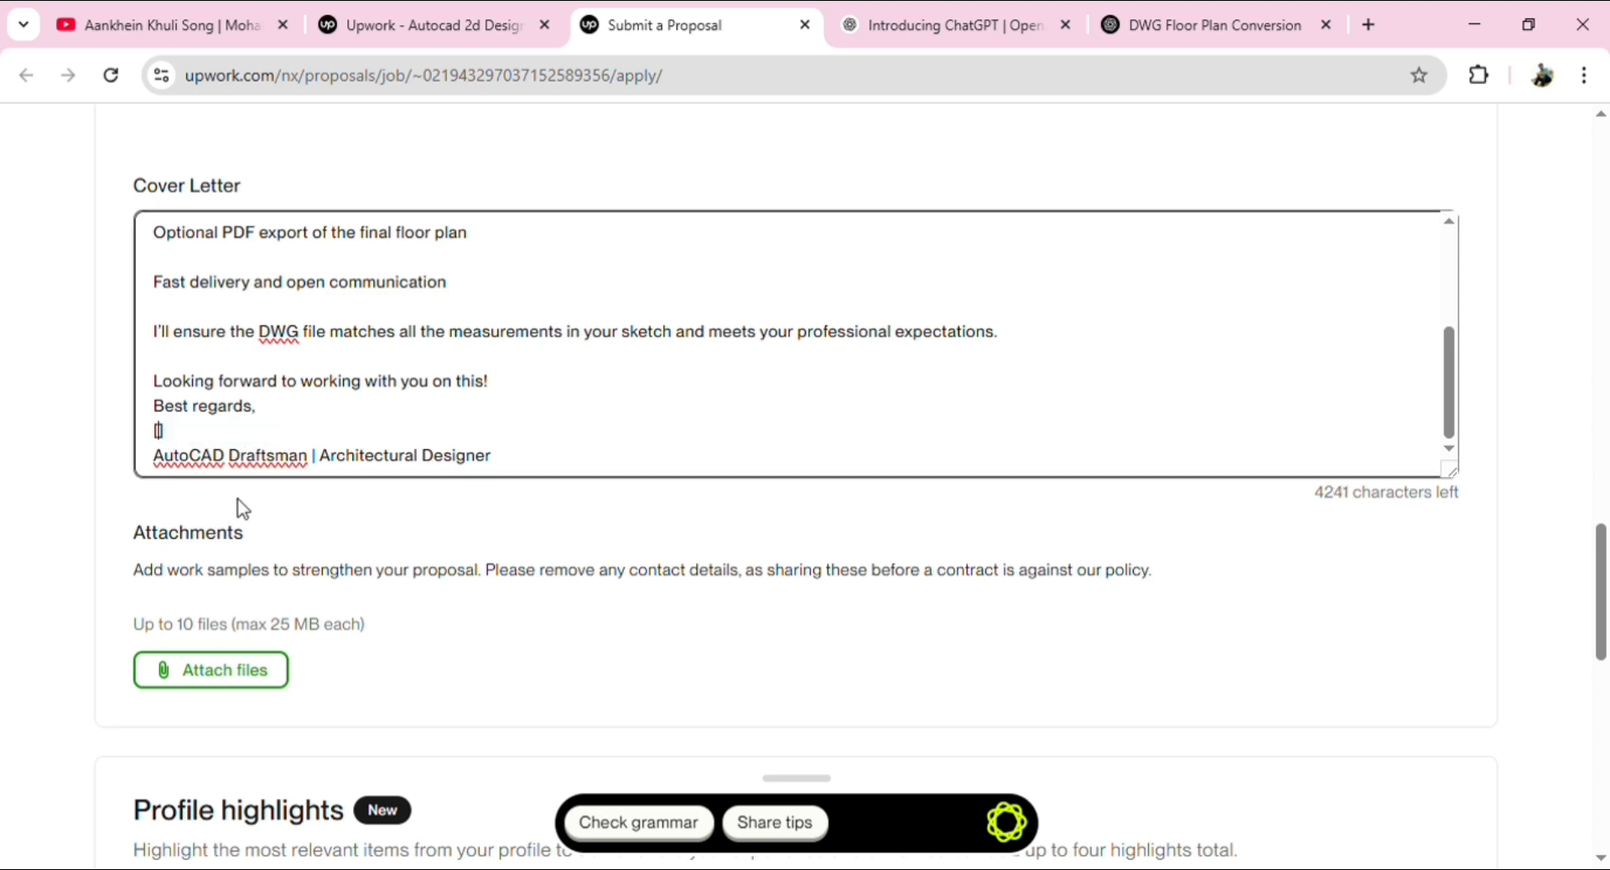
text(Md )
text(Zak)
text(ir Hosse)
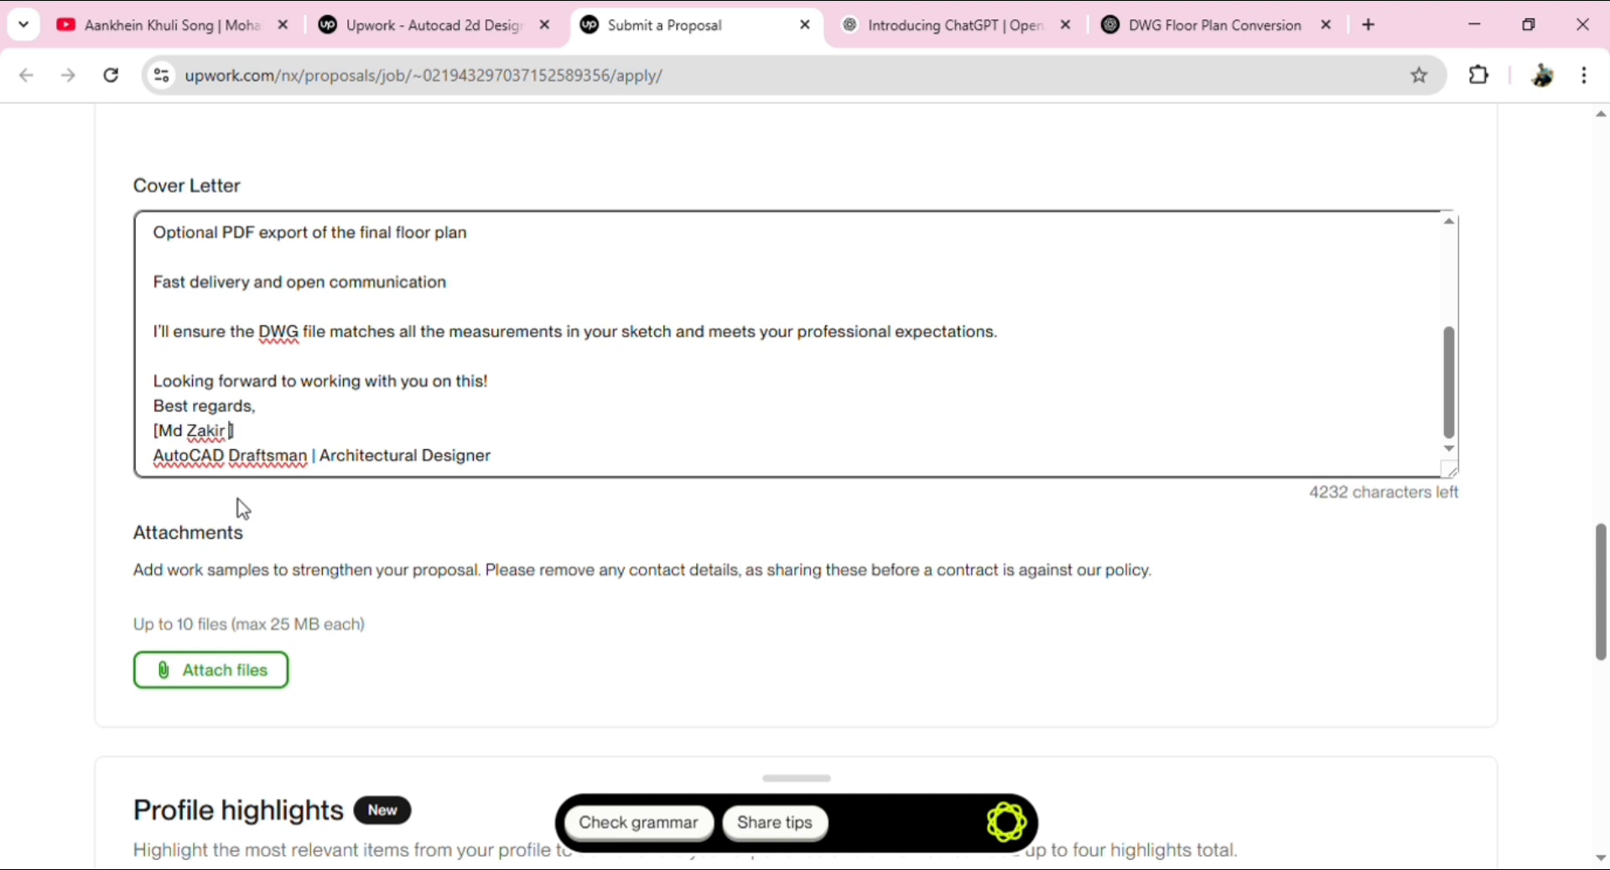
text(n Pias)
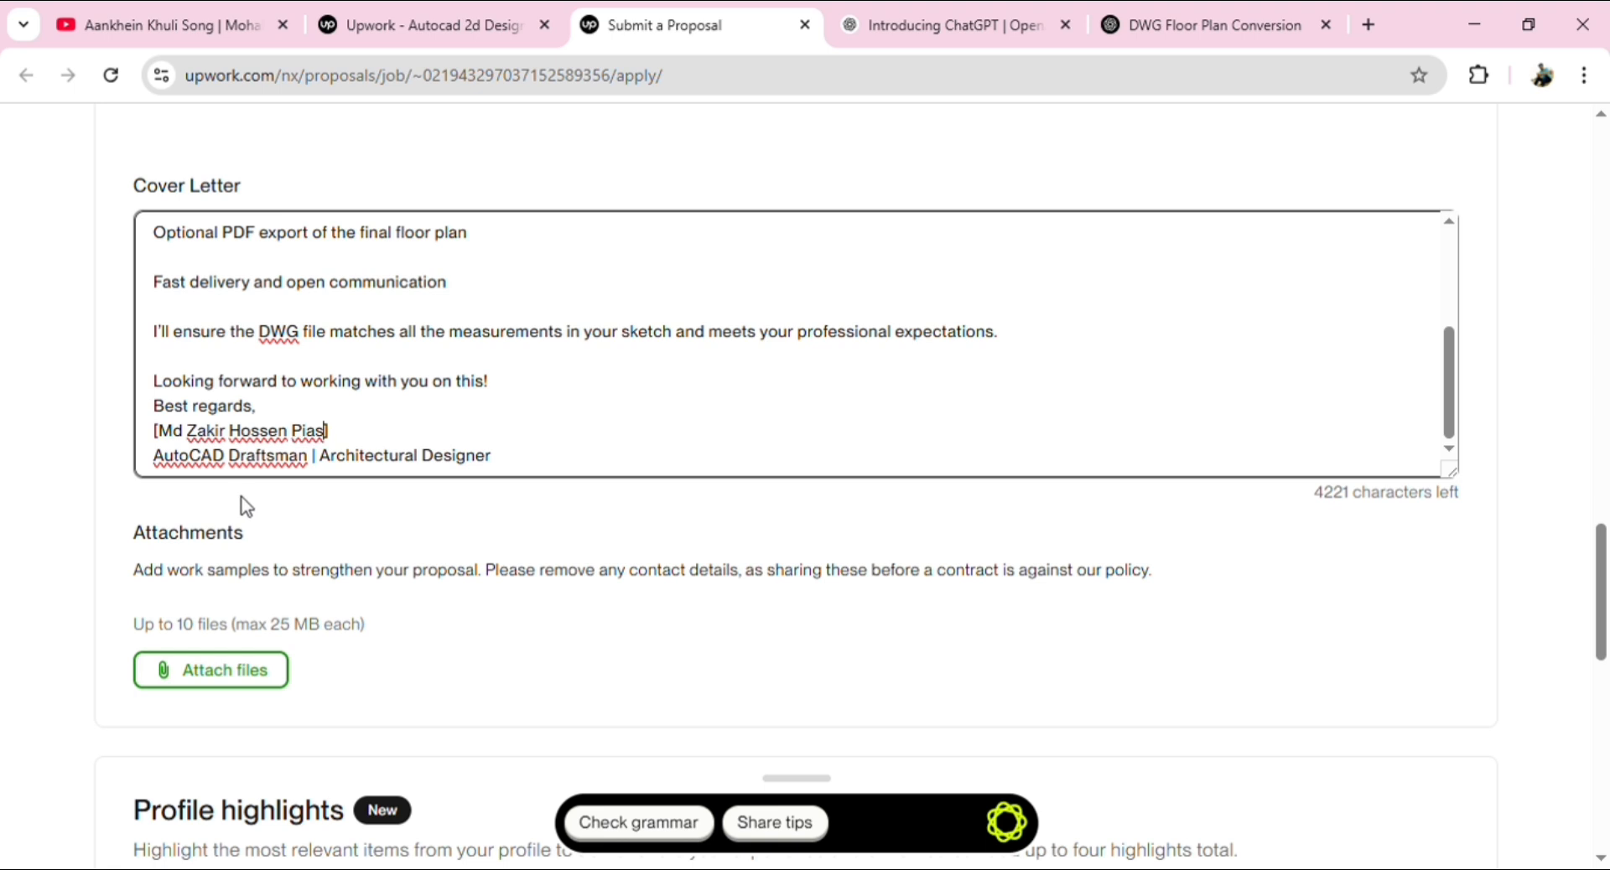
Step: Look over the attachments and profile highlights sections, and review the job details of the floor plan posting
scroll(265, 491, down, 3)
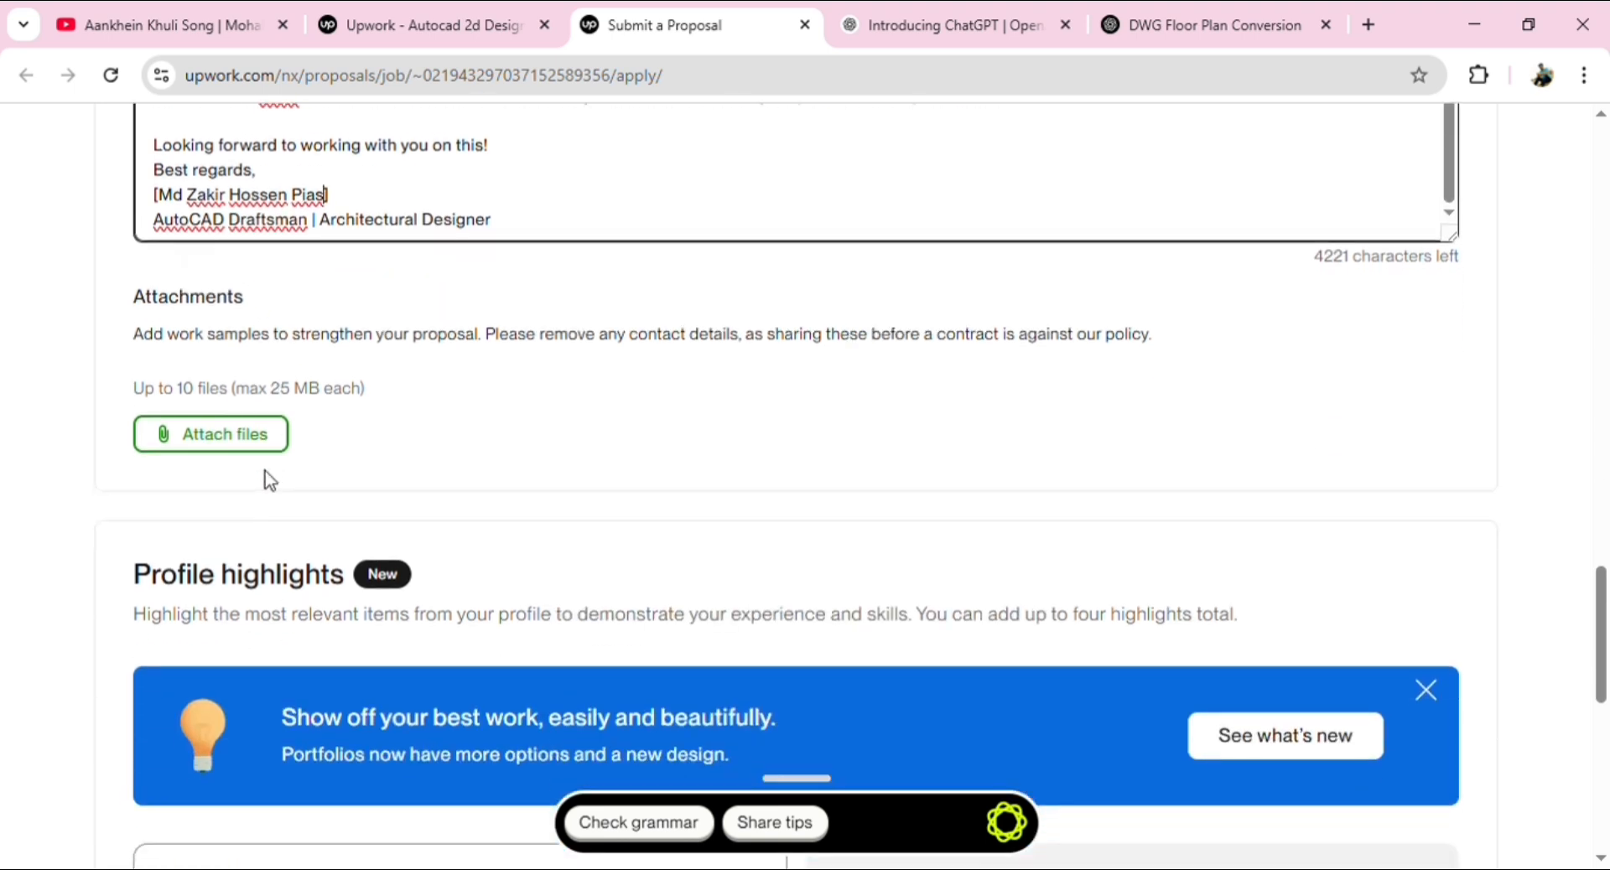
click(215, 447)
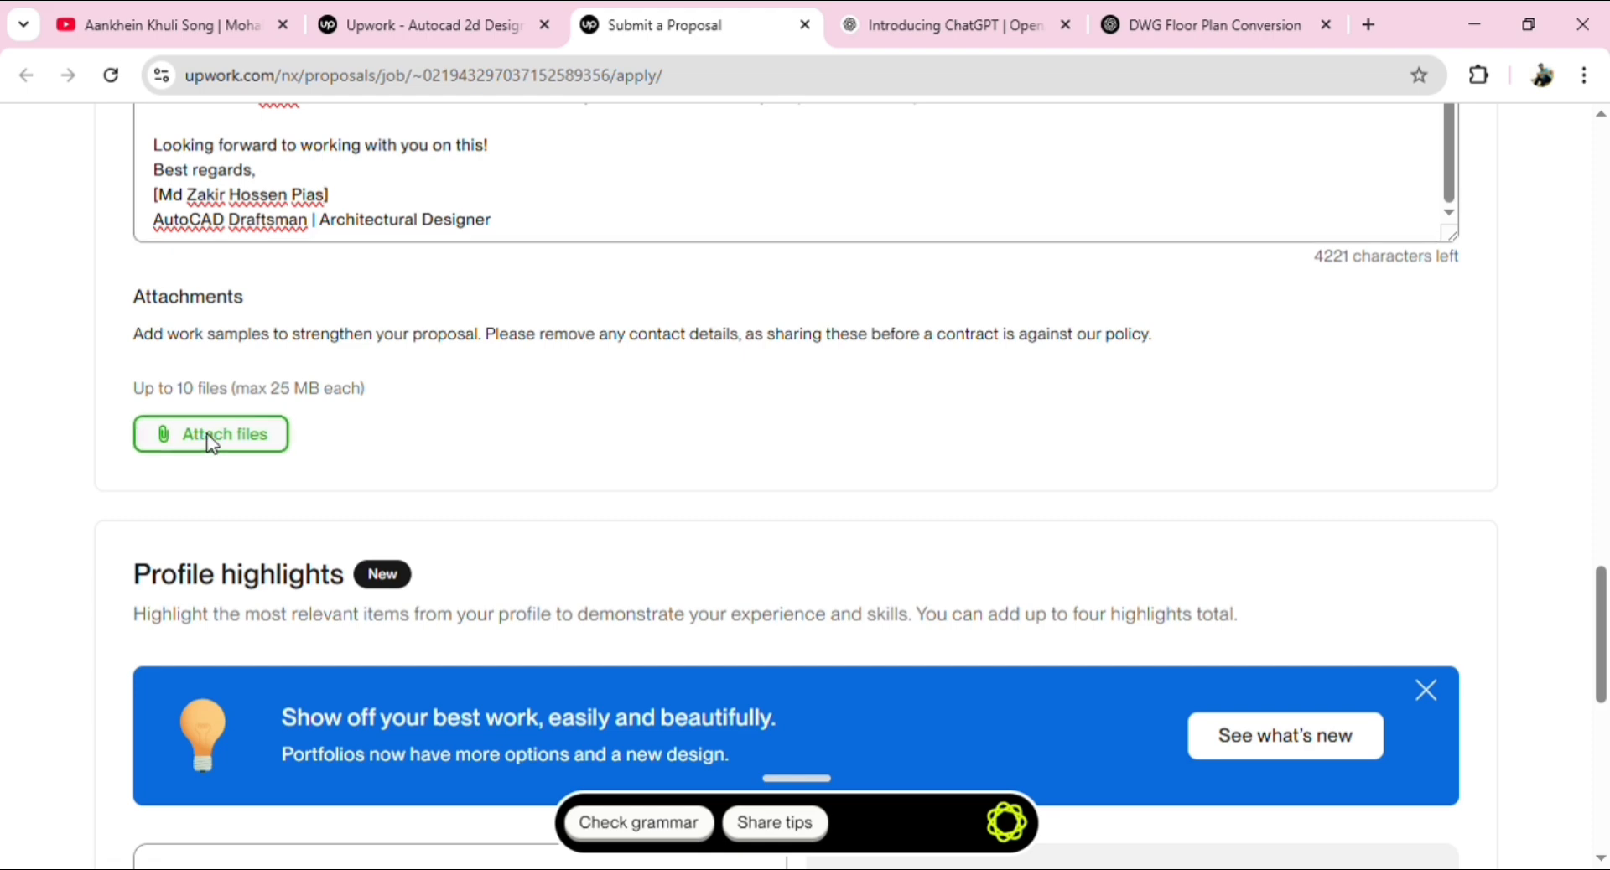
scroll(330, 440, down, 3)
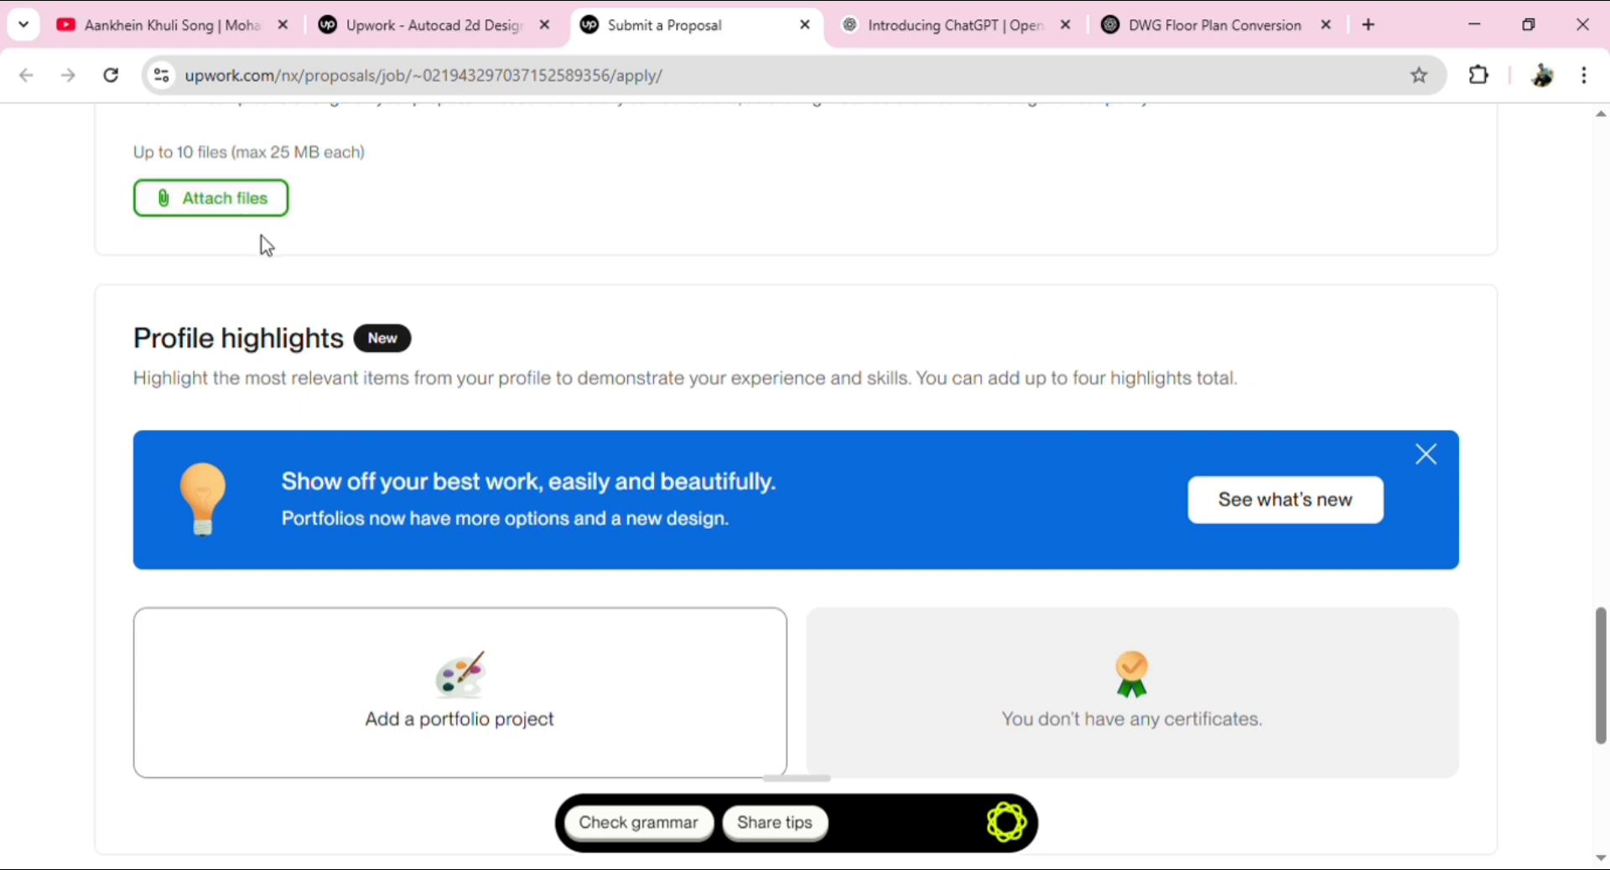
scroll(268, 245, down, 4)
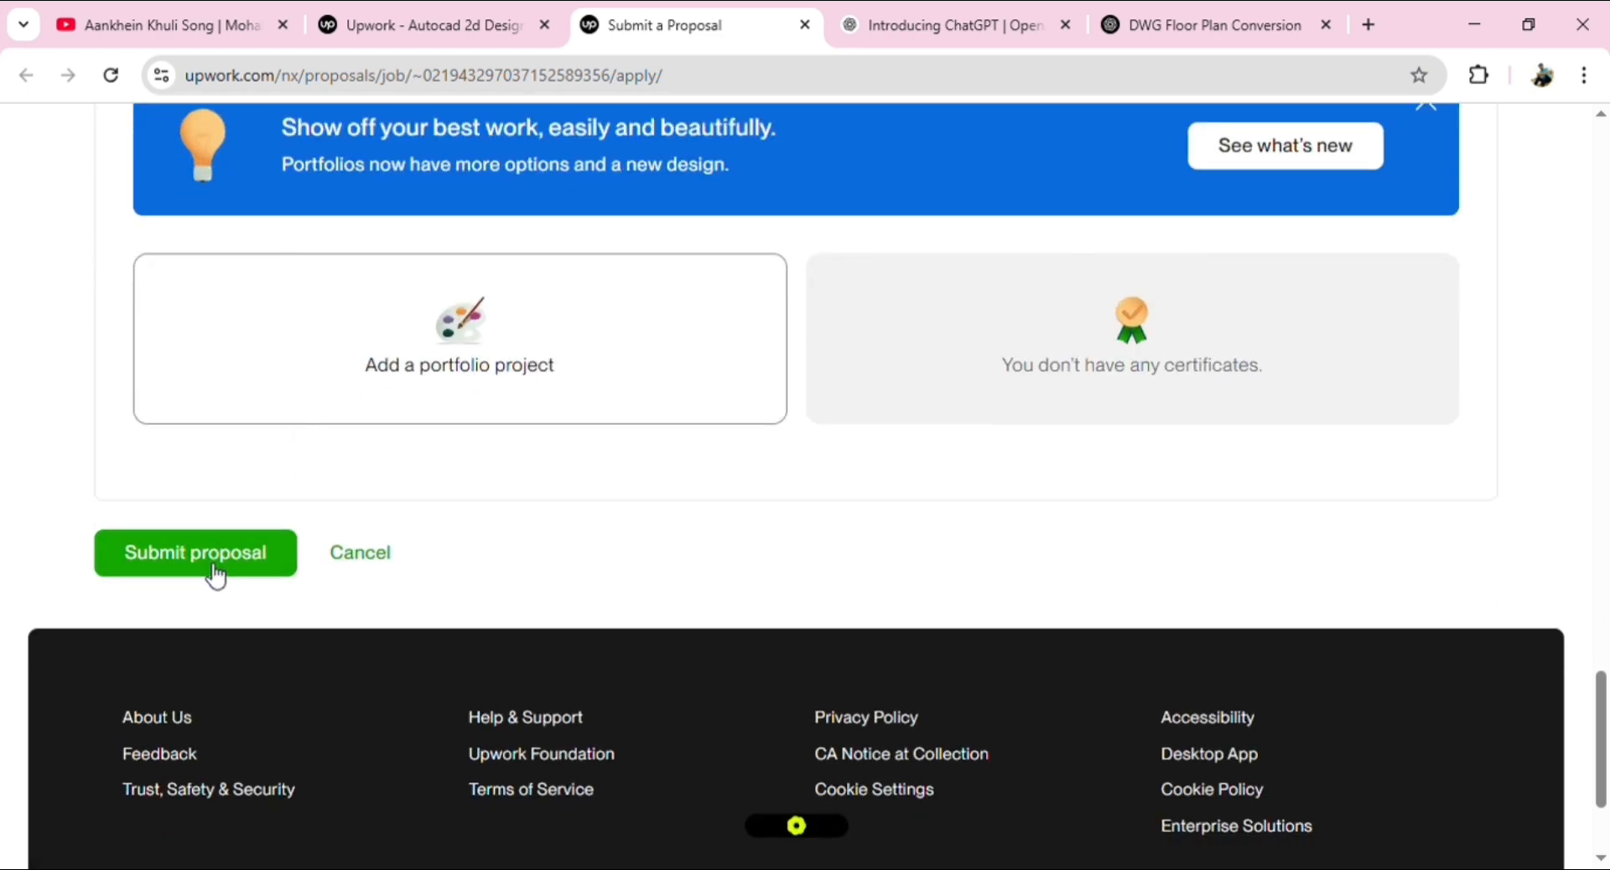
scroll(672, 387, up, 8)
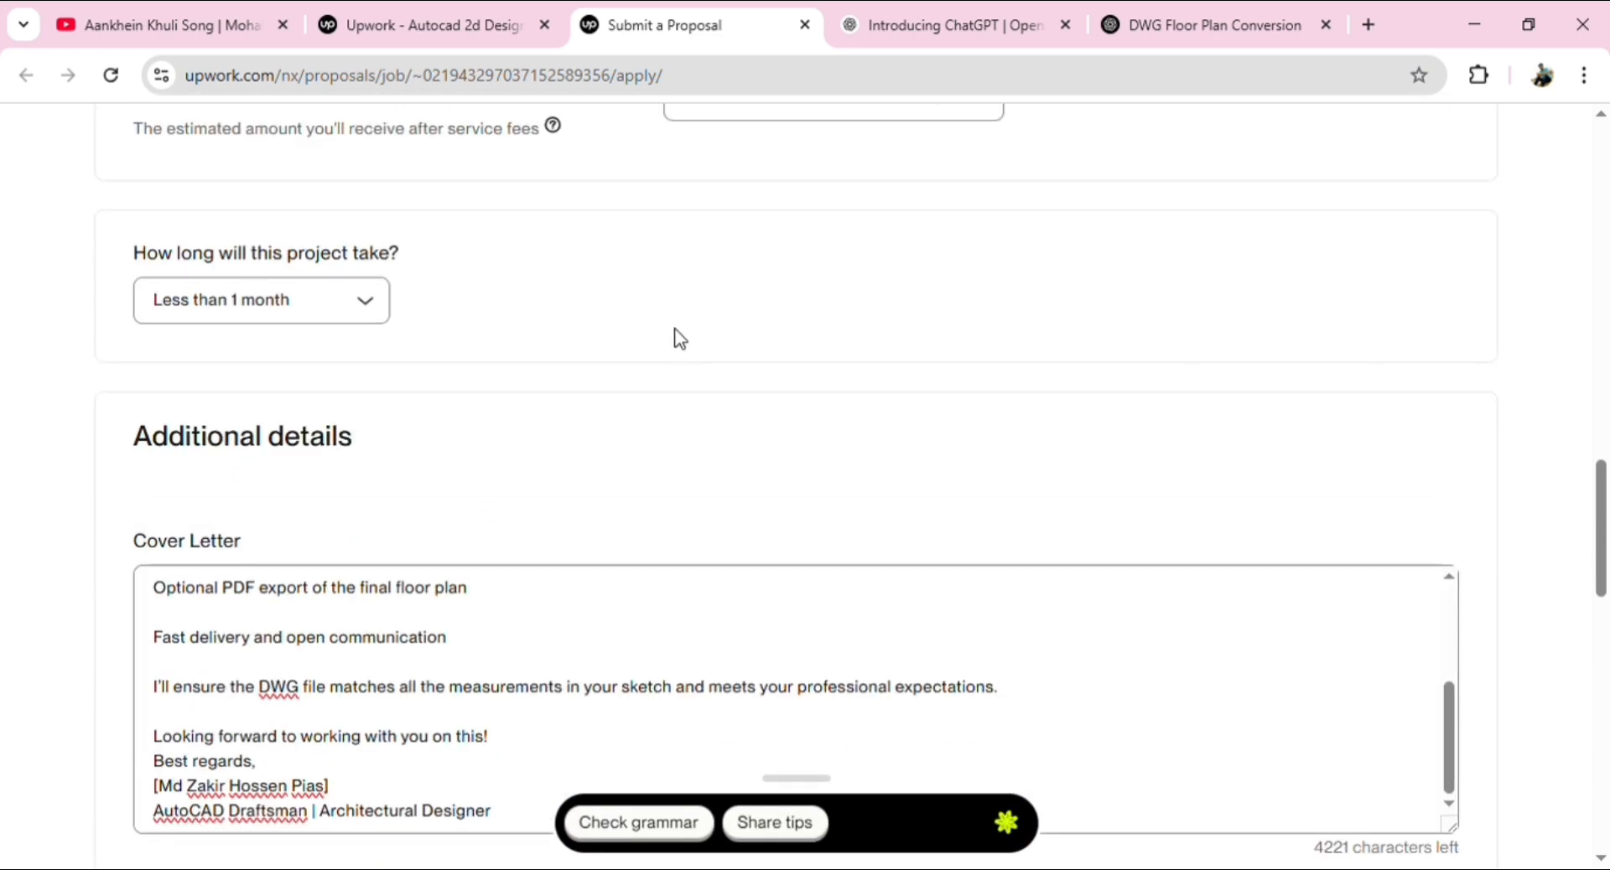
scroll(674, 334, up, 10)
scroll(677, 342, up, 5)
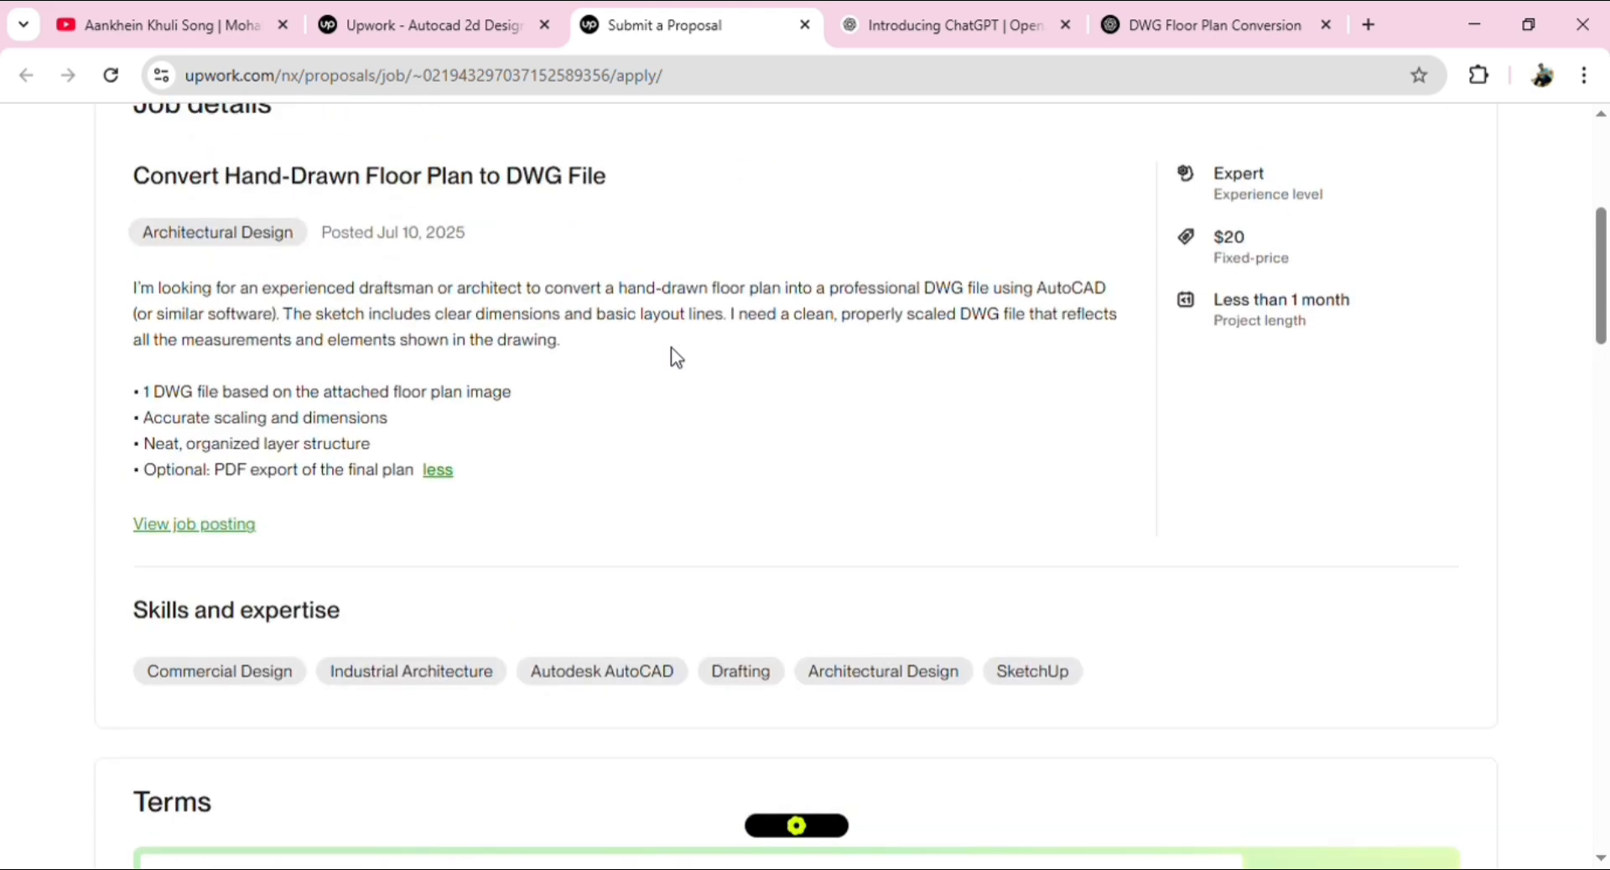
scroll(651, 340, up, 3)
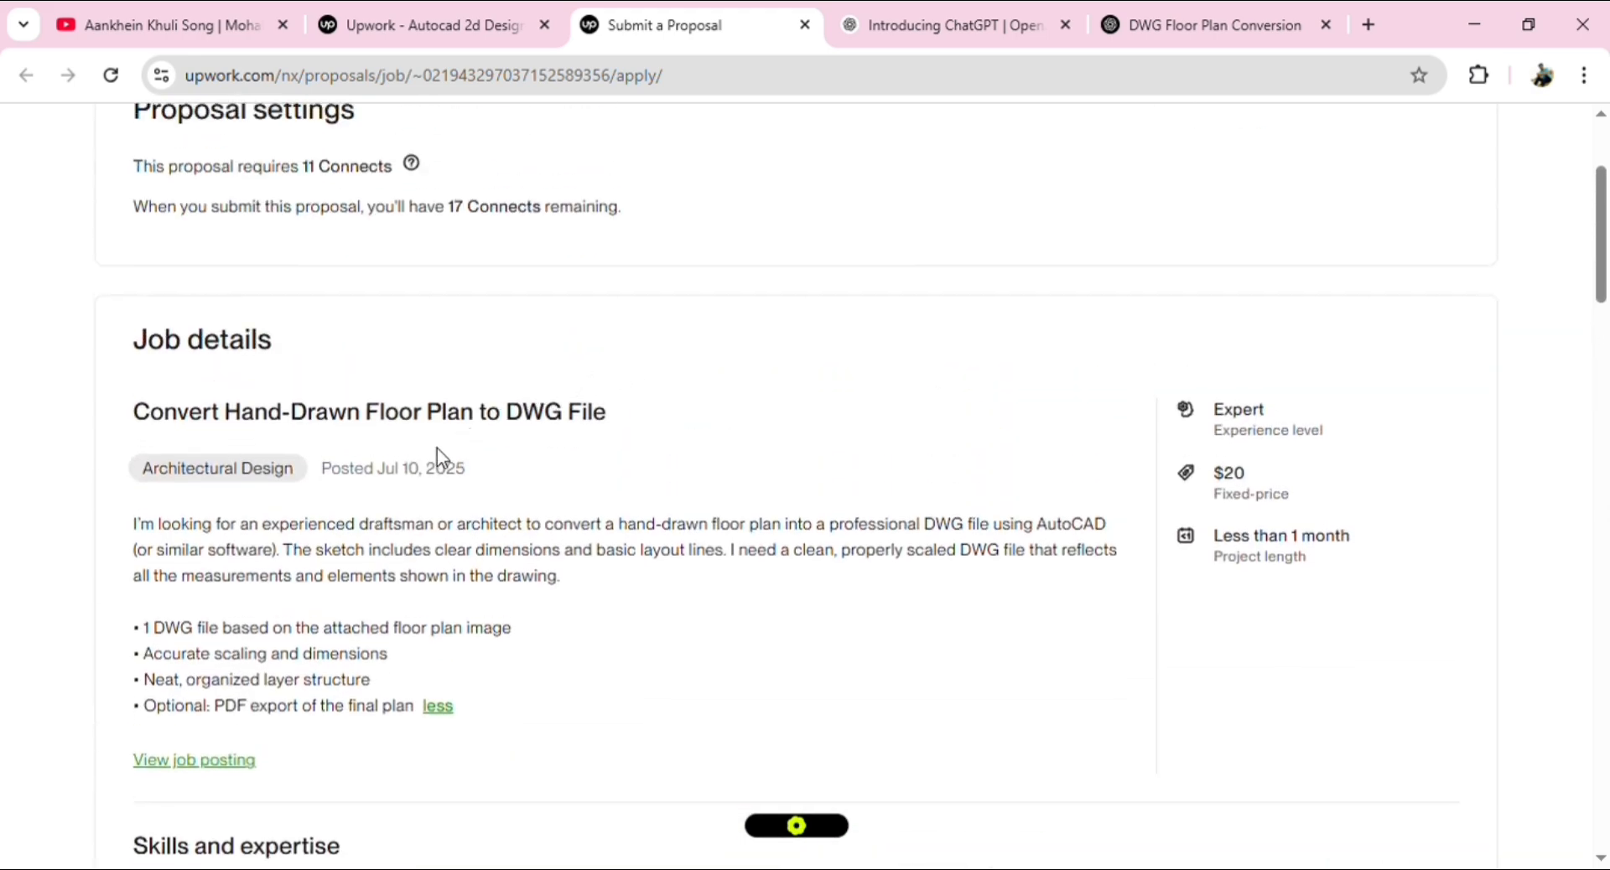
Step: Reread the edited cover letter from its opening experience sentence through the signature
scroll(382, 459, down, 3)
scroll(311, 489, down, 10)
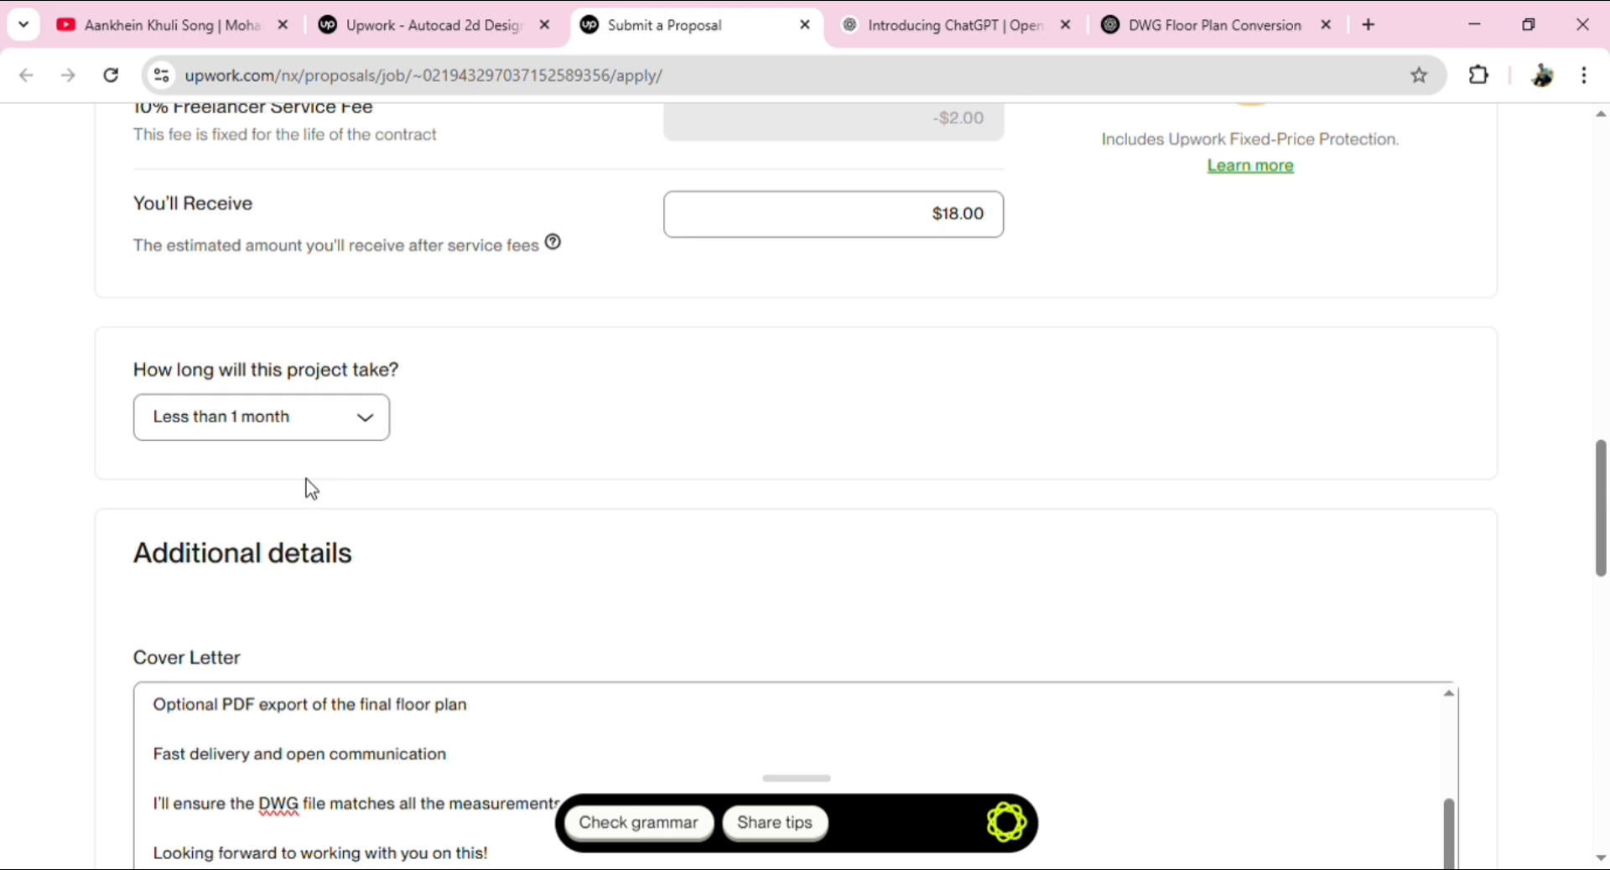
scroll(335, 471, down, 1)
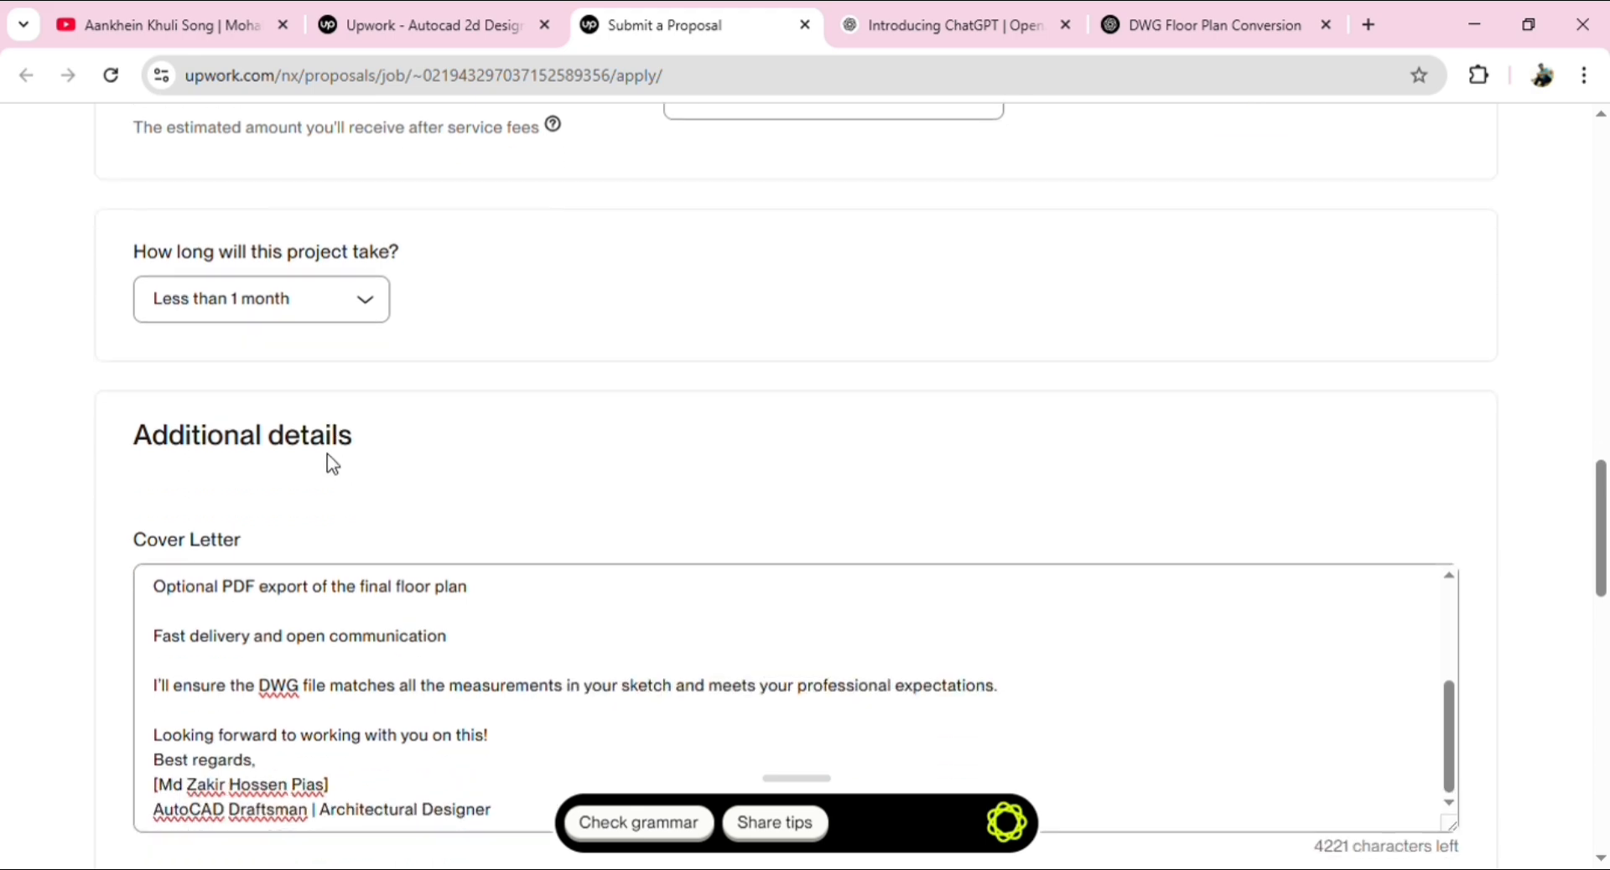
scroll(331, 466, down, 3)
scroll(377, 459, up, 3)
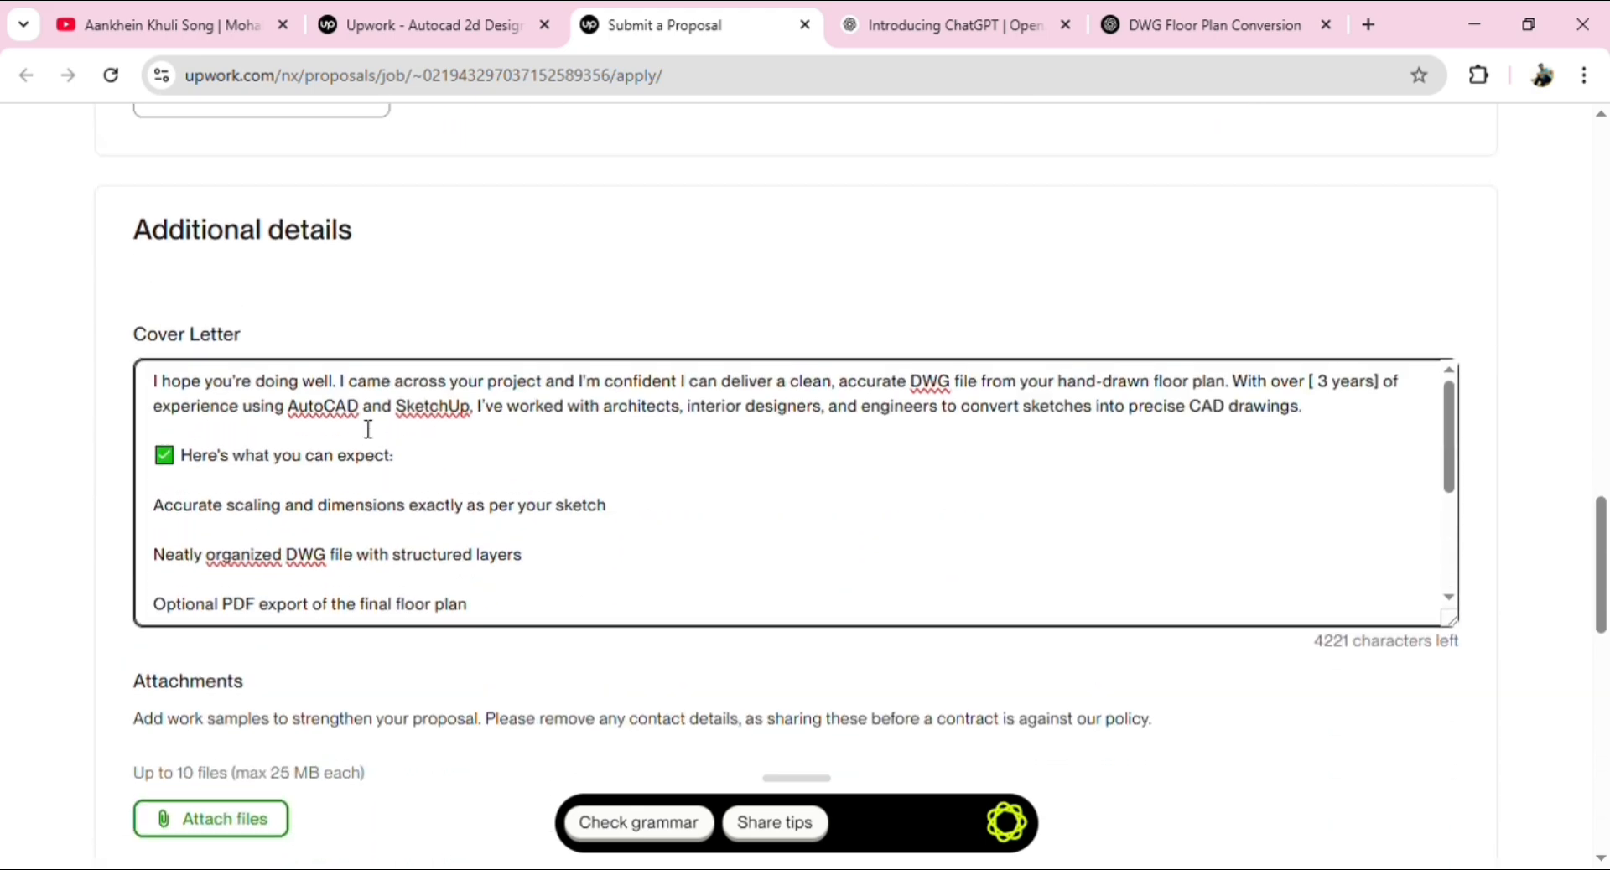
scroll(367, 427, up, 4)
scroll(362, 426, down, 4)
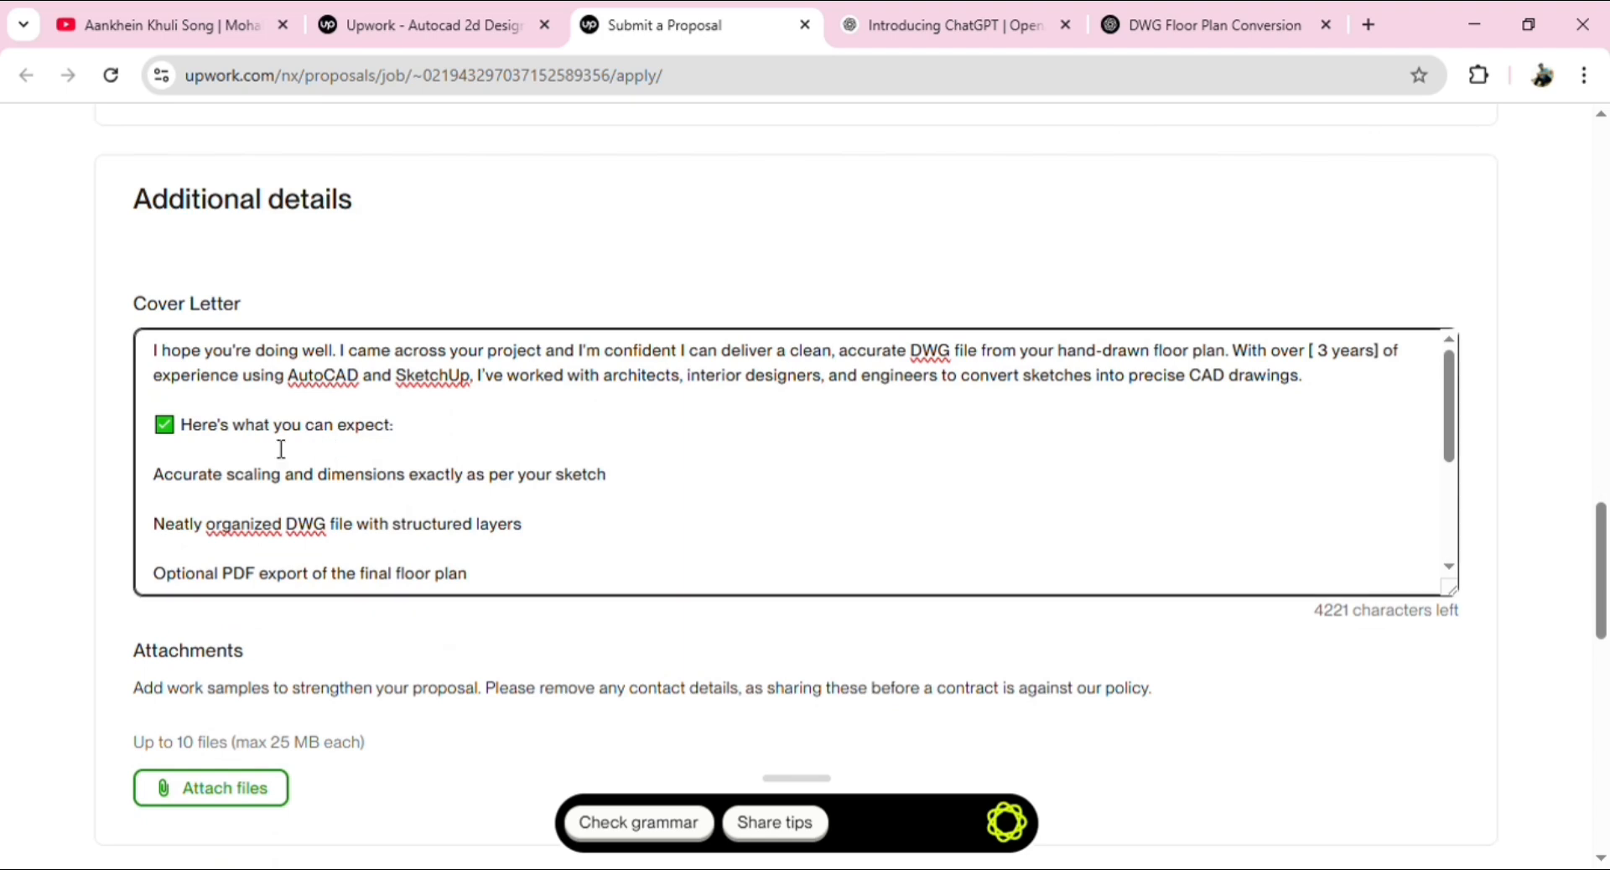
scroll(344, 444, up, 1)
scroll(295, 418, down, 1)
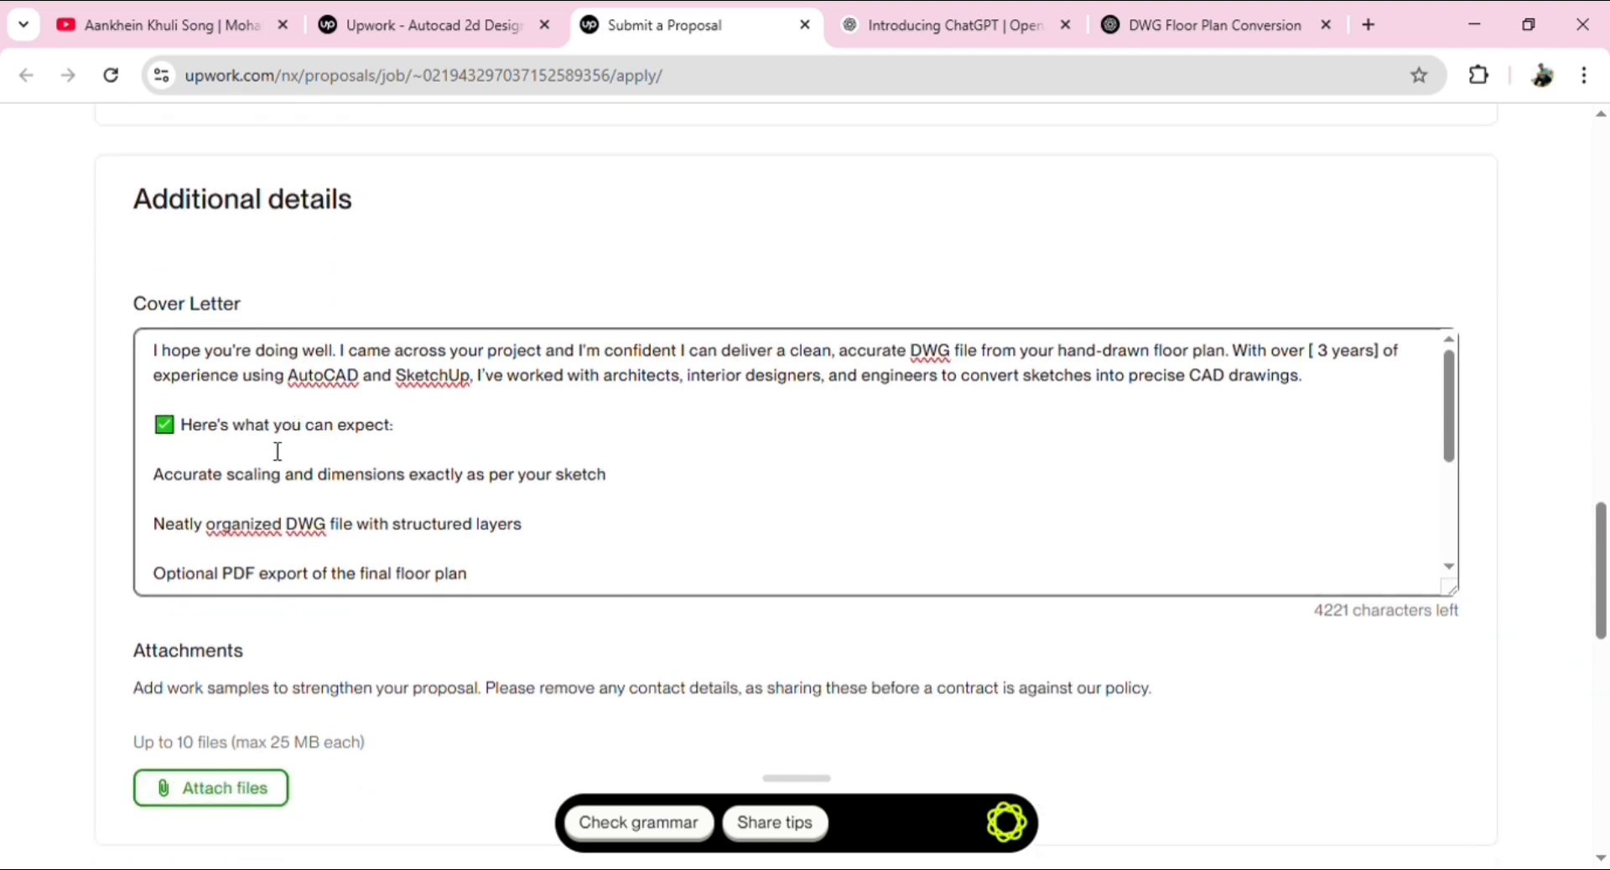
scroll(278, 452, down, 3)
scroll(281, 454, down, 2)
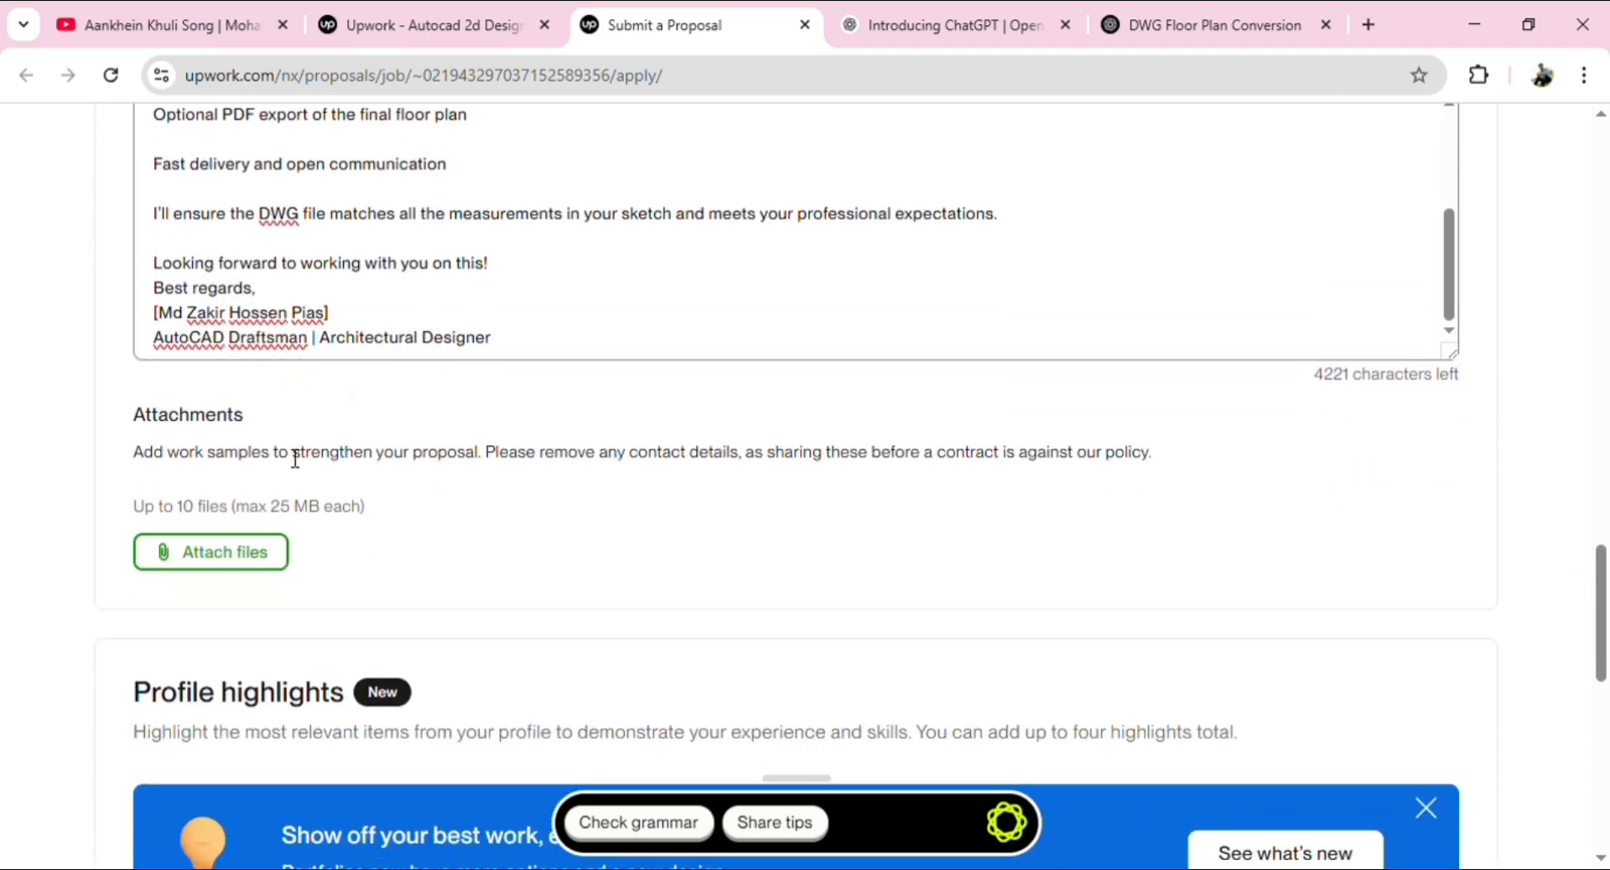
scroll(356, 353, up, 4)
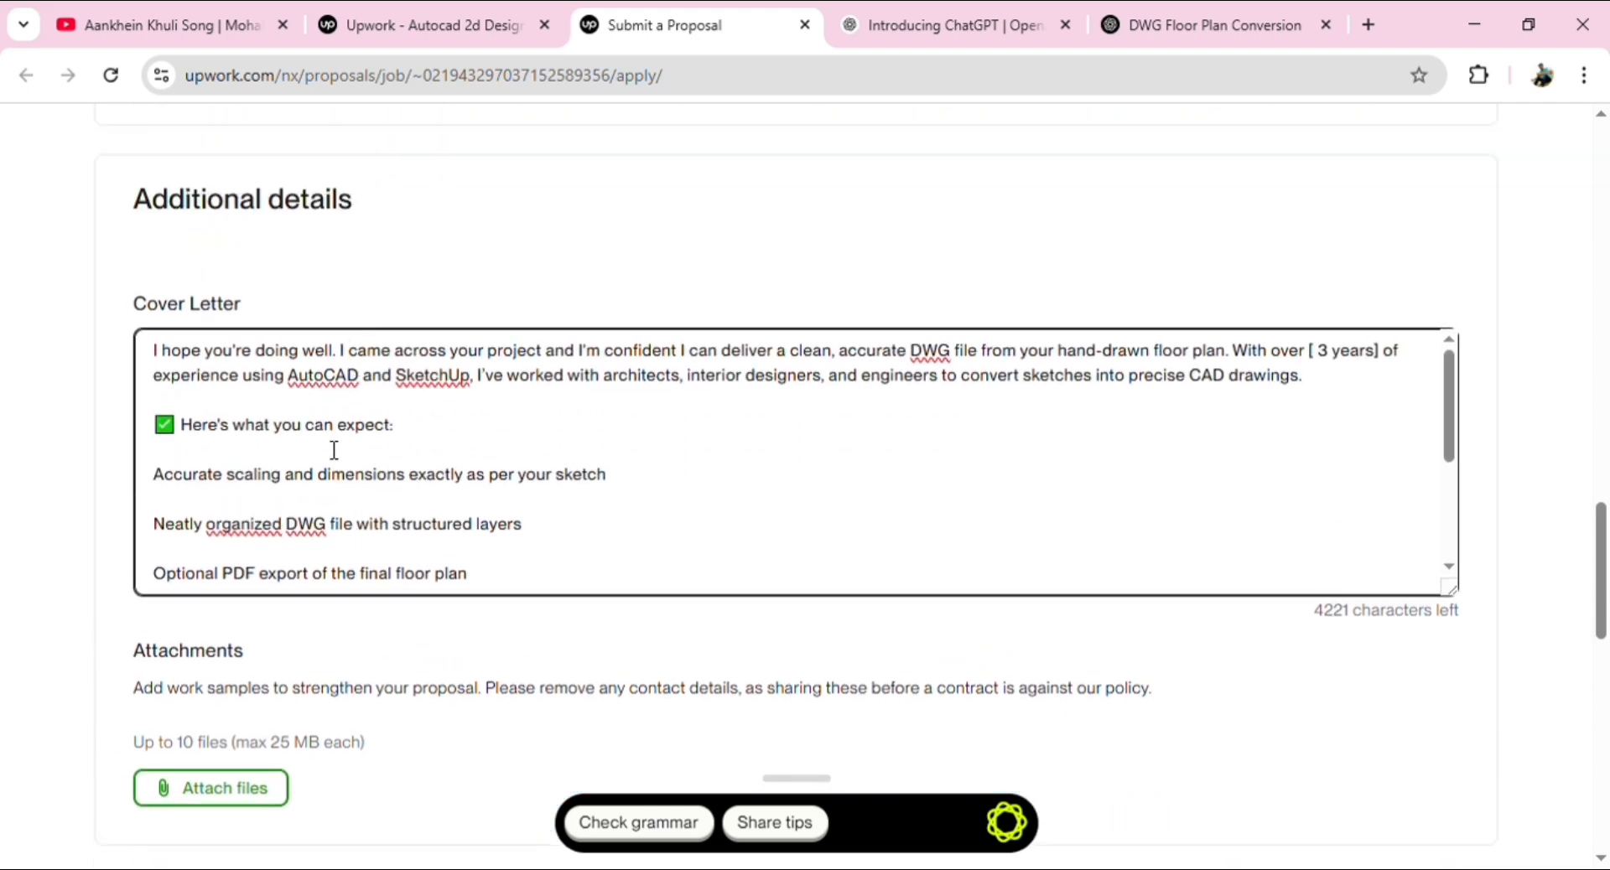
scroll(263, 616, down, 2)
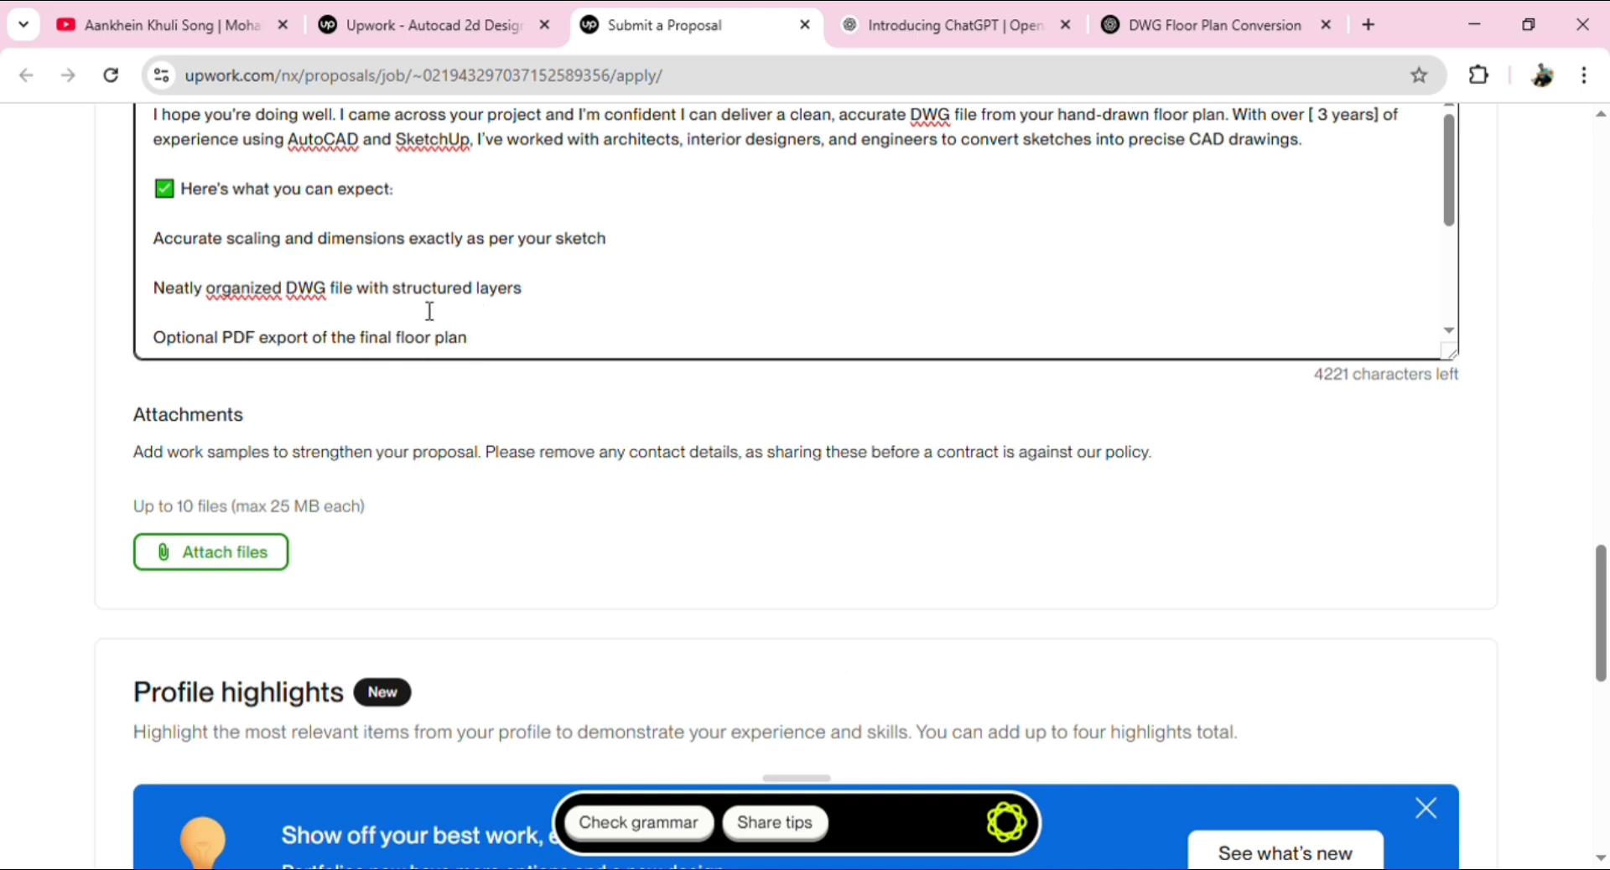
scroll(468, 335, up, 2)
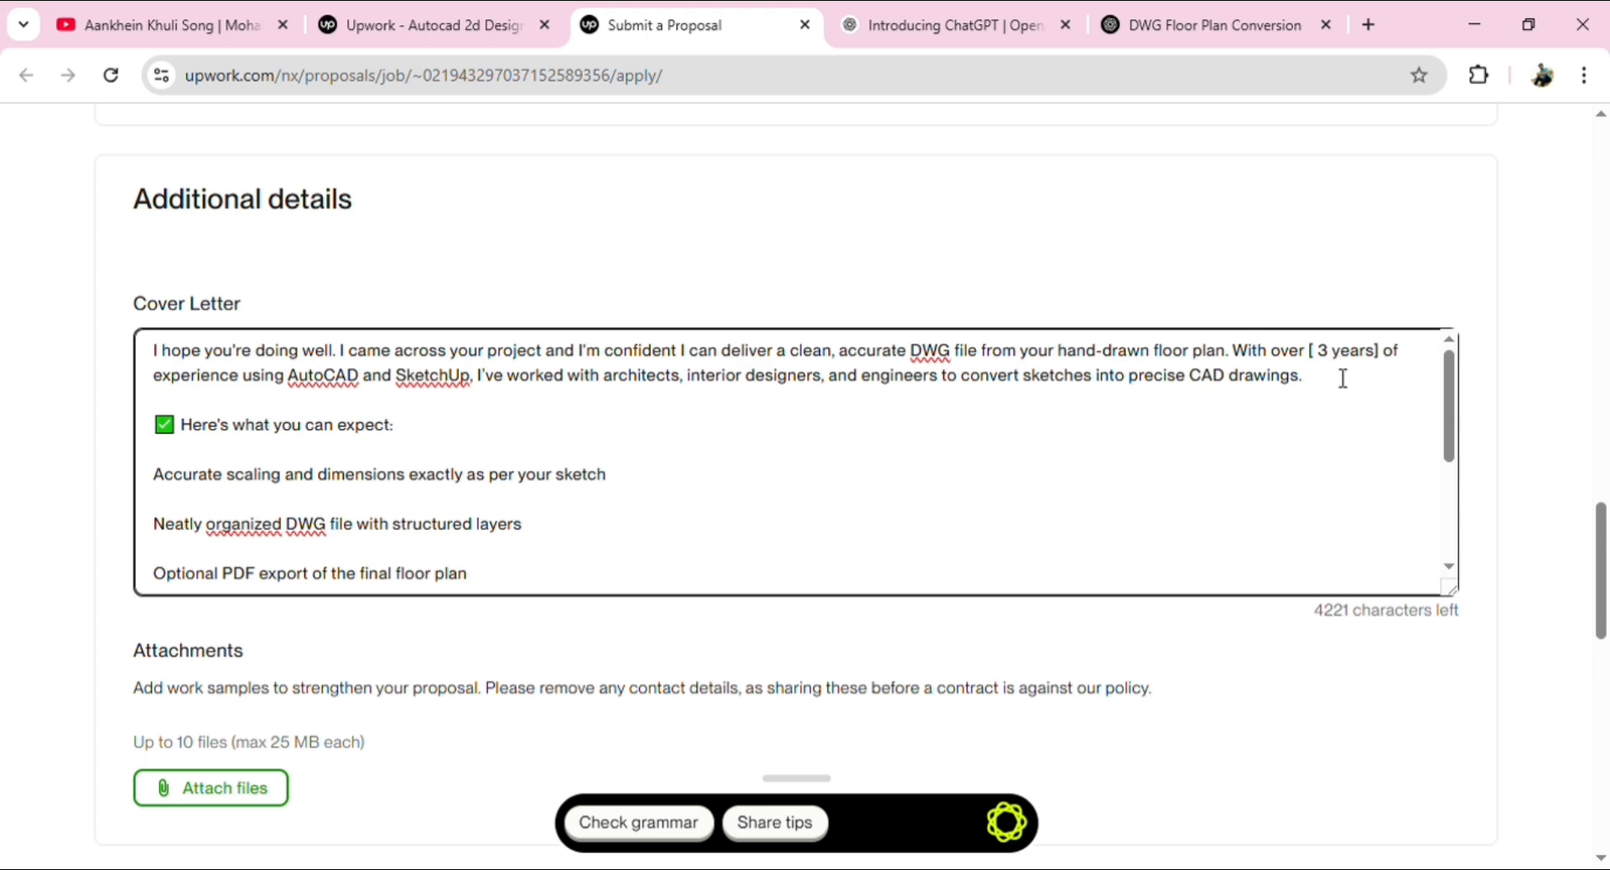
scroll(503, 478, down, 4)
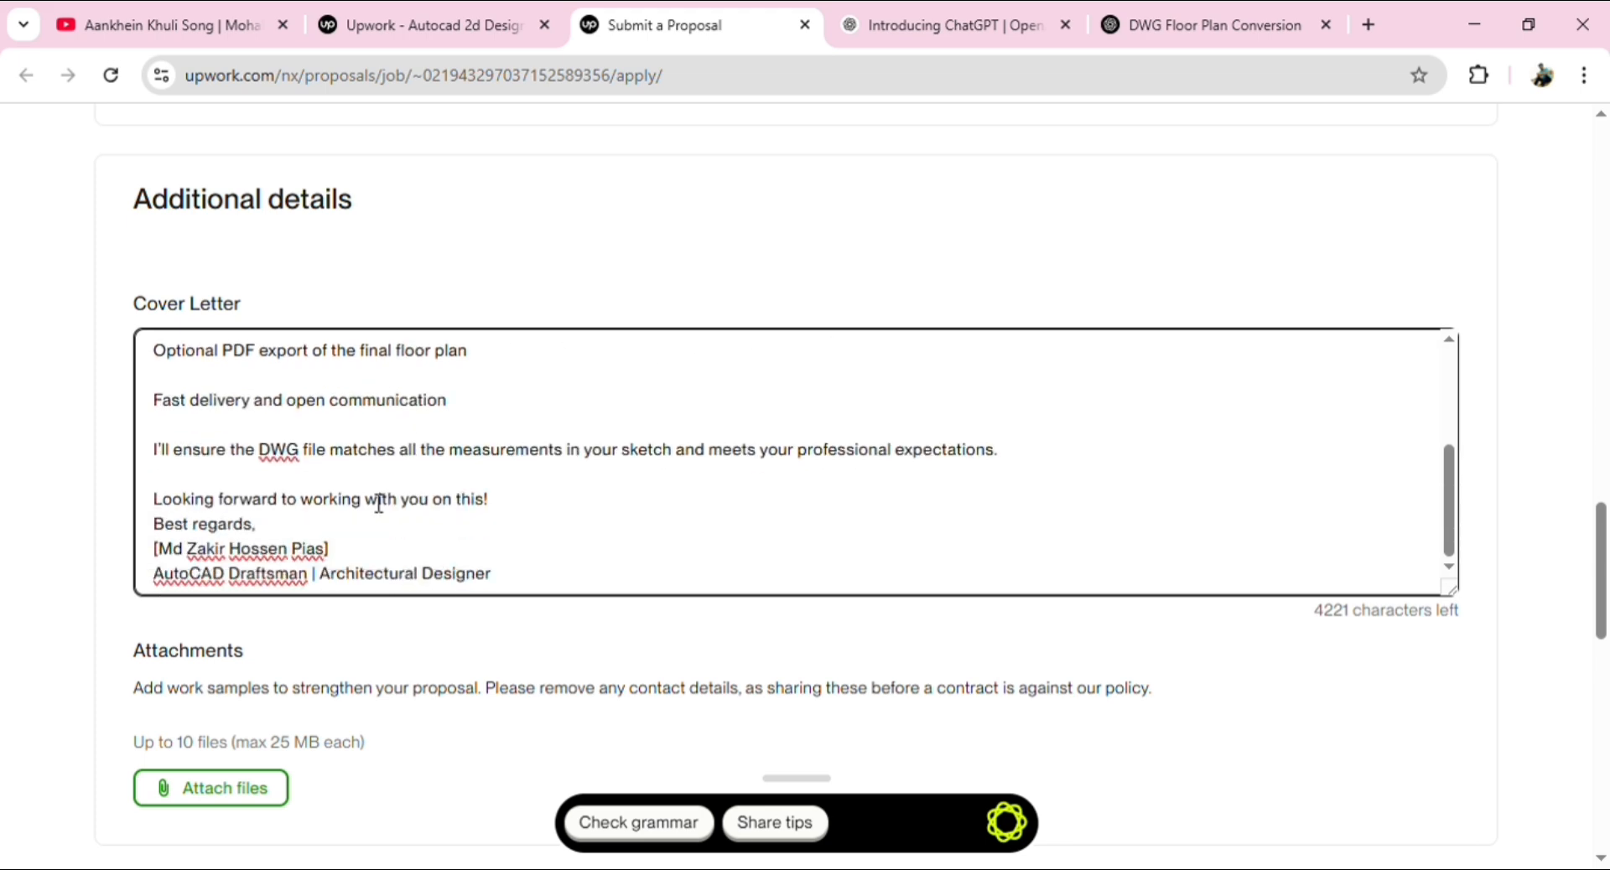
Step: Review the rest of the proposal form down to its submission controls, and recheck the project duration setting
scroll(360, 512, down, 1)
scroll(351, 549, down, 1)
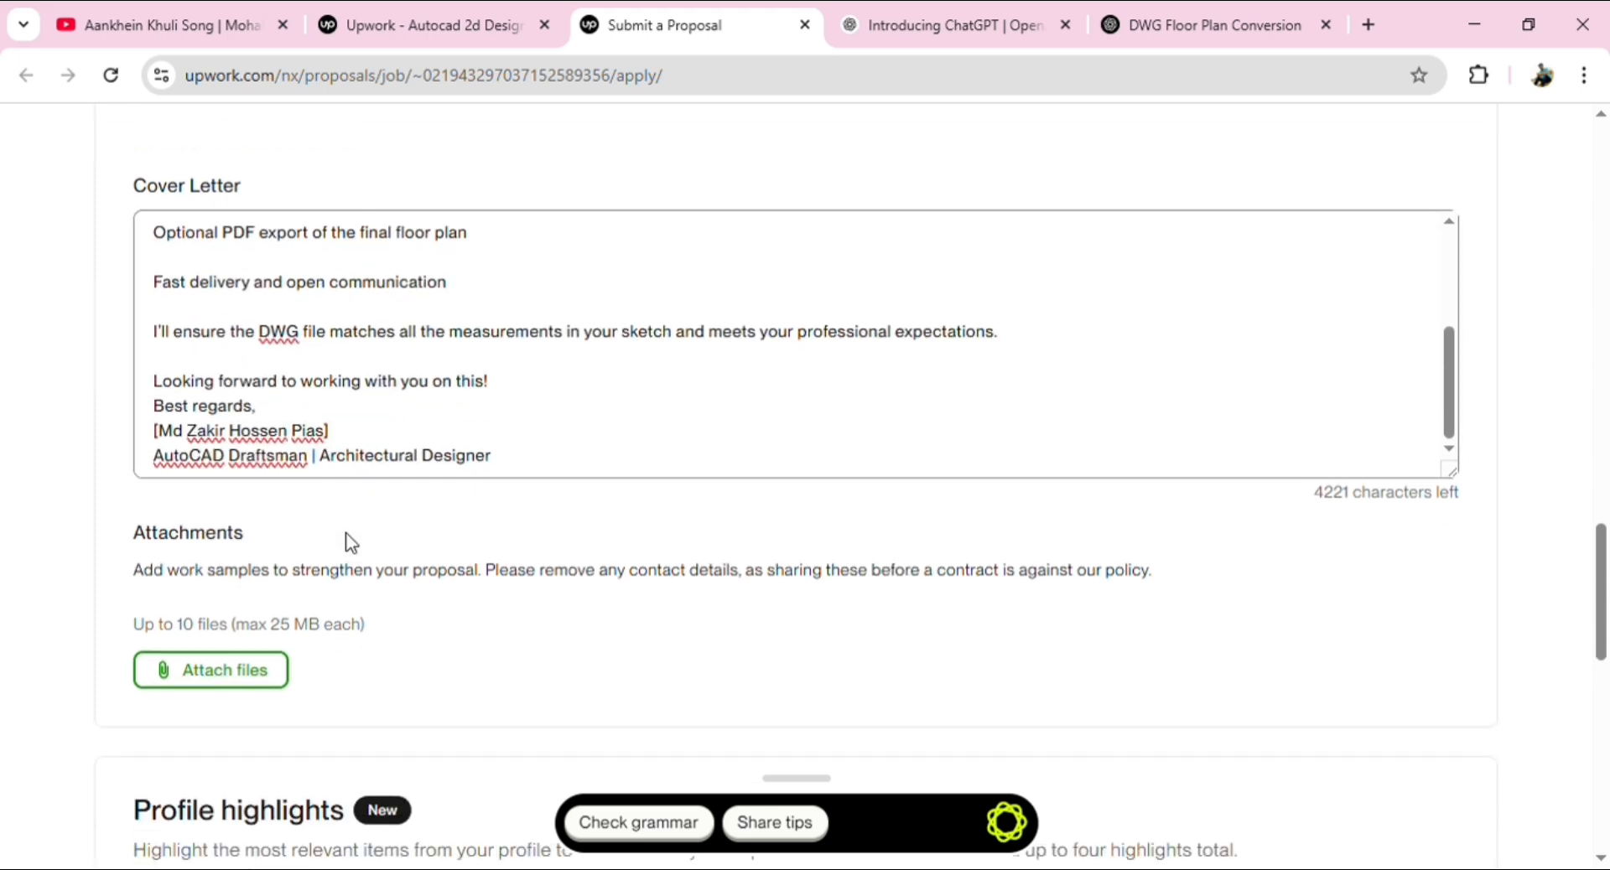
scroll(352, 543, down, 3)
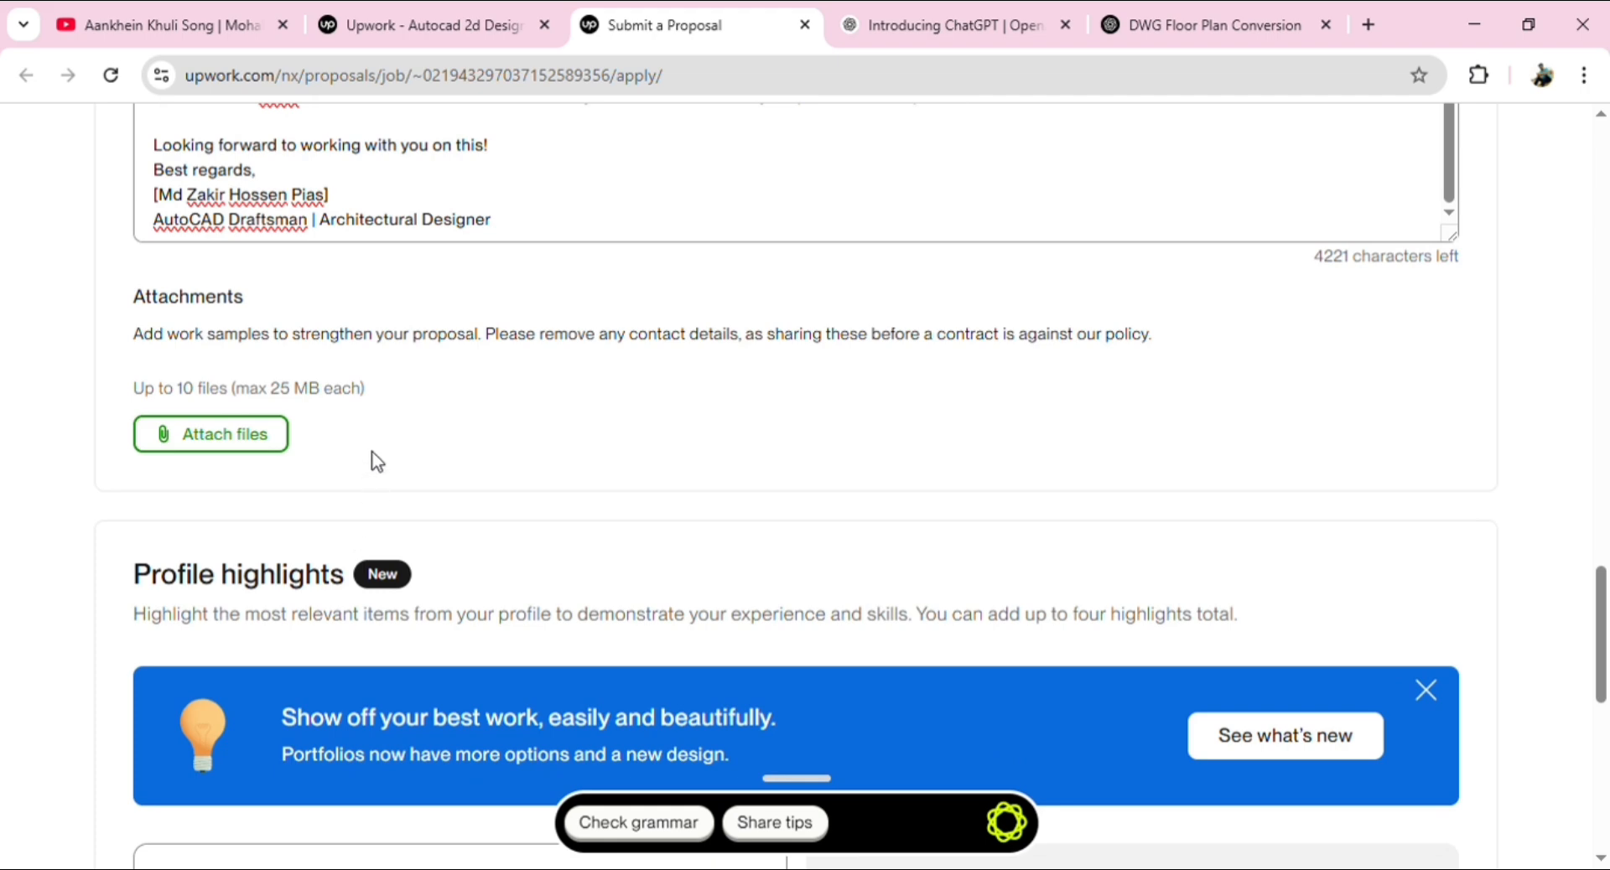
scroll(397, 444, down, 3)
scroll(411, 447, down, 3)
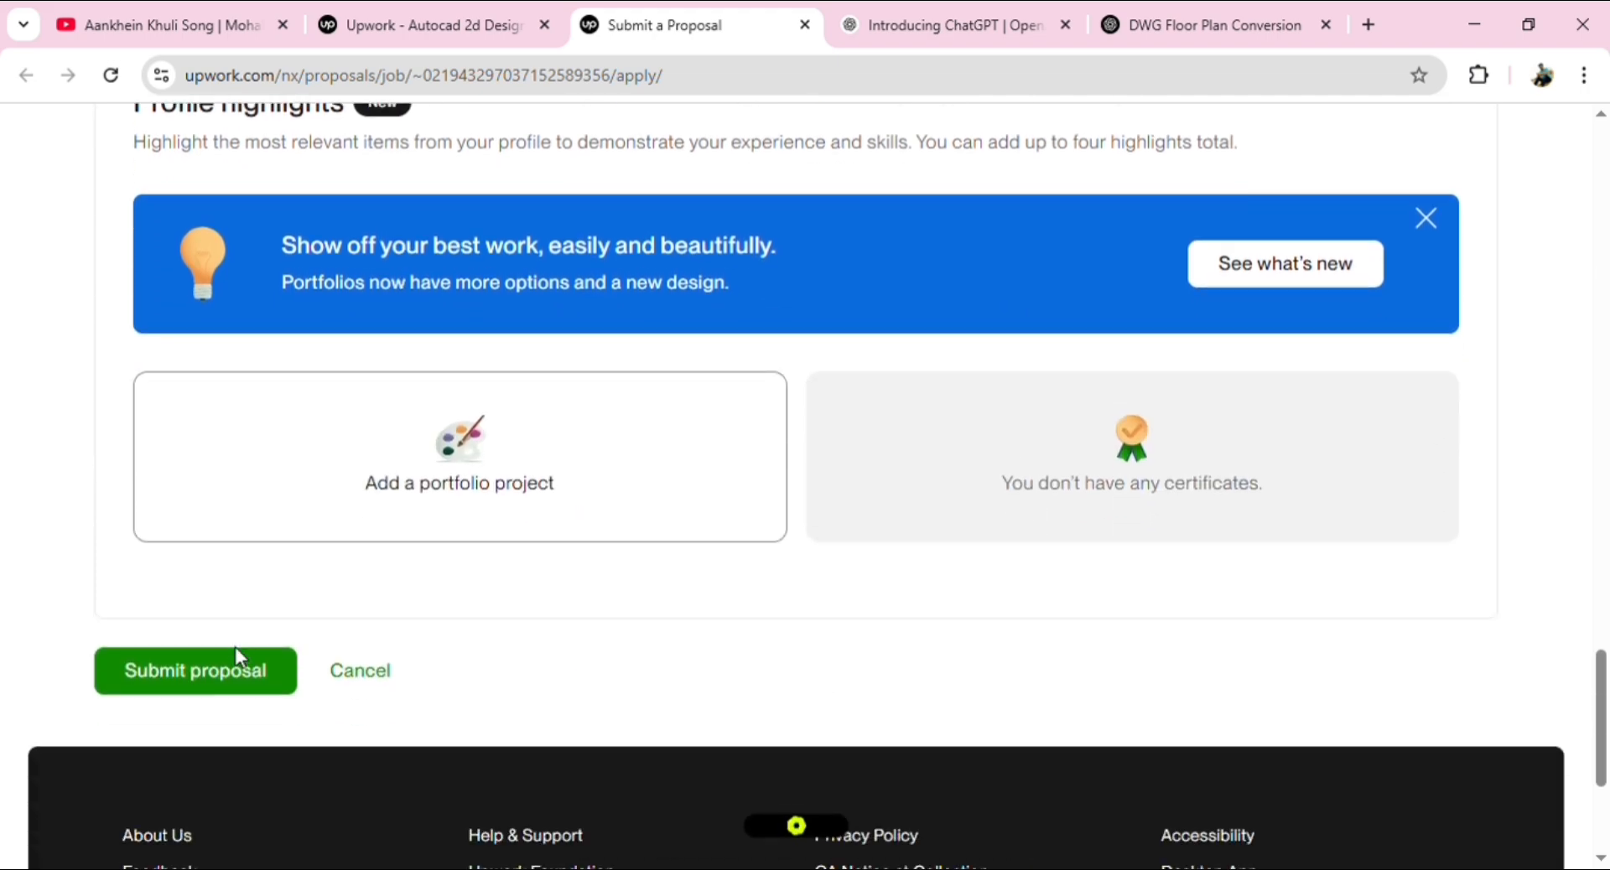
scroll(556, 381, up, 10)
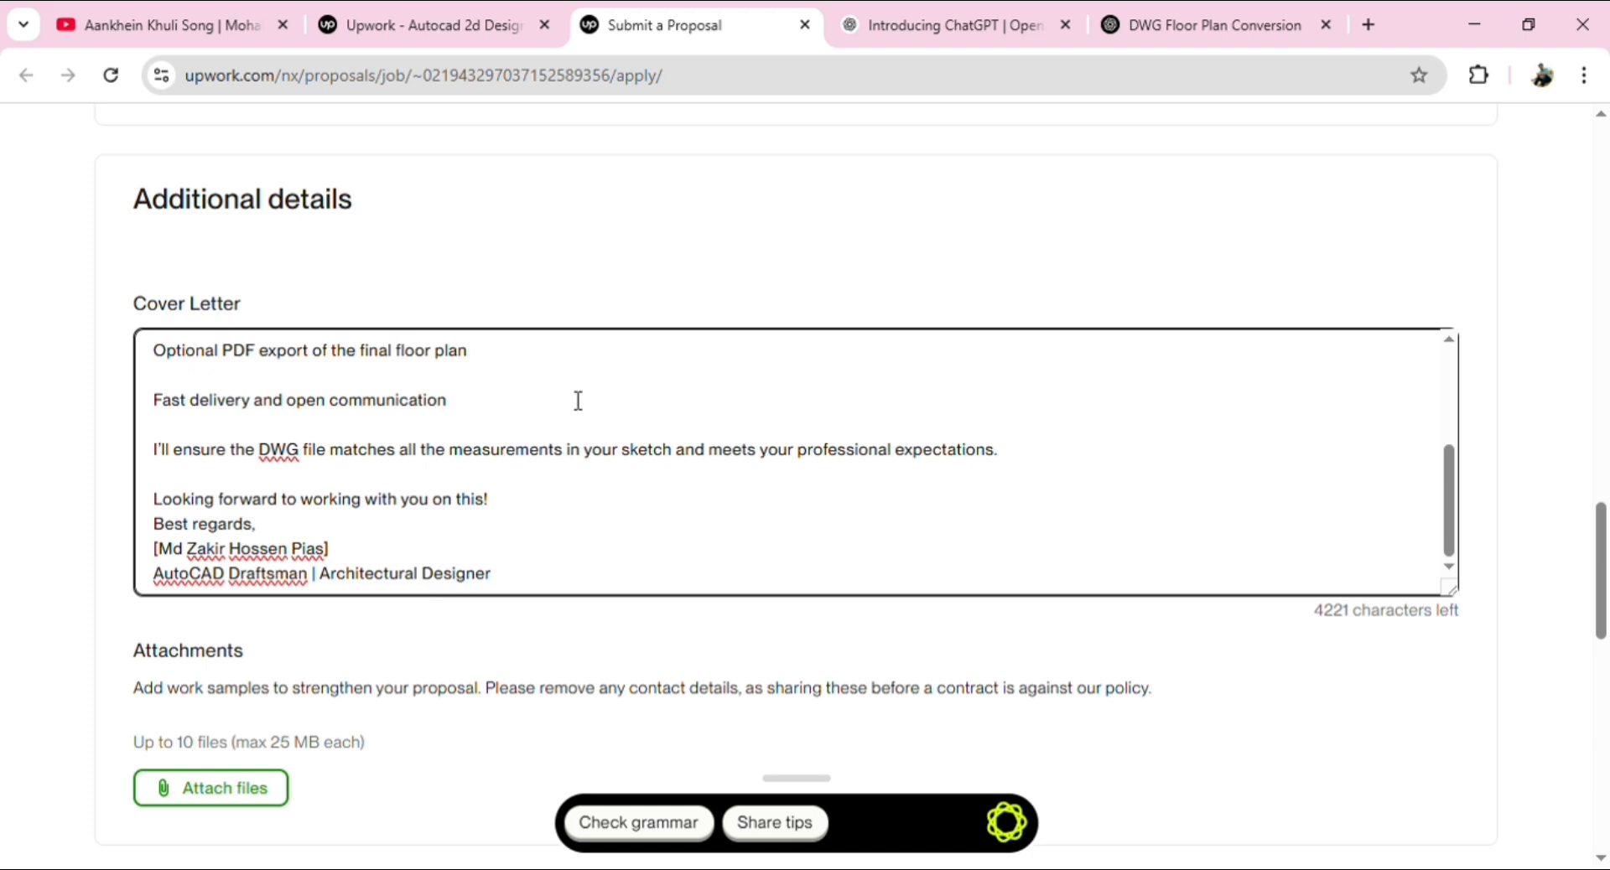
scroll(464, 453, up, 4)
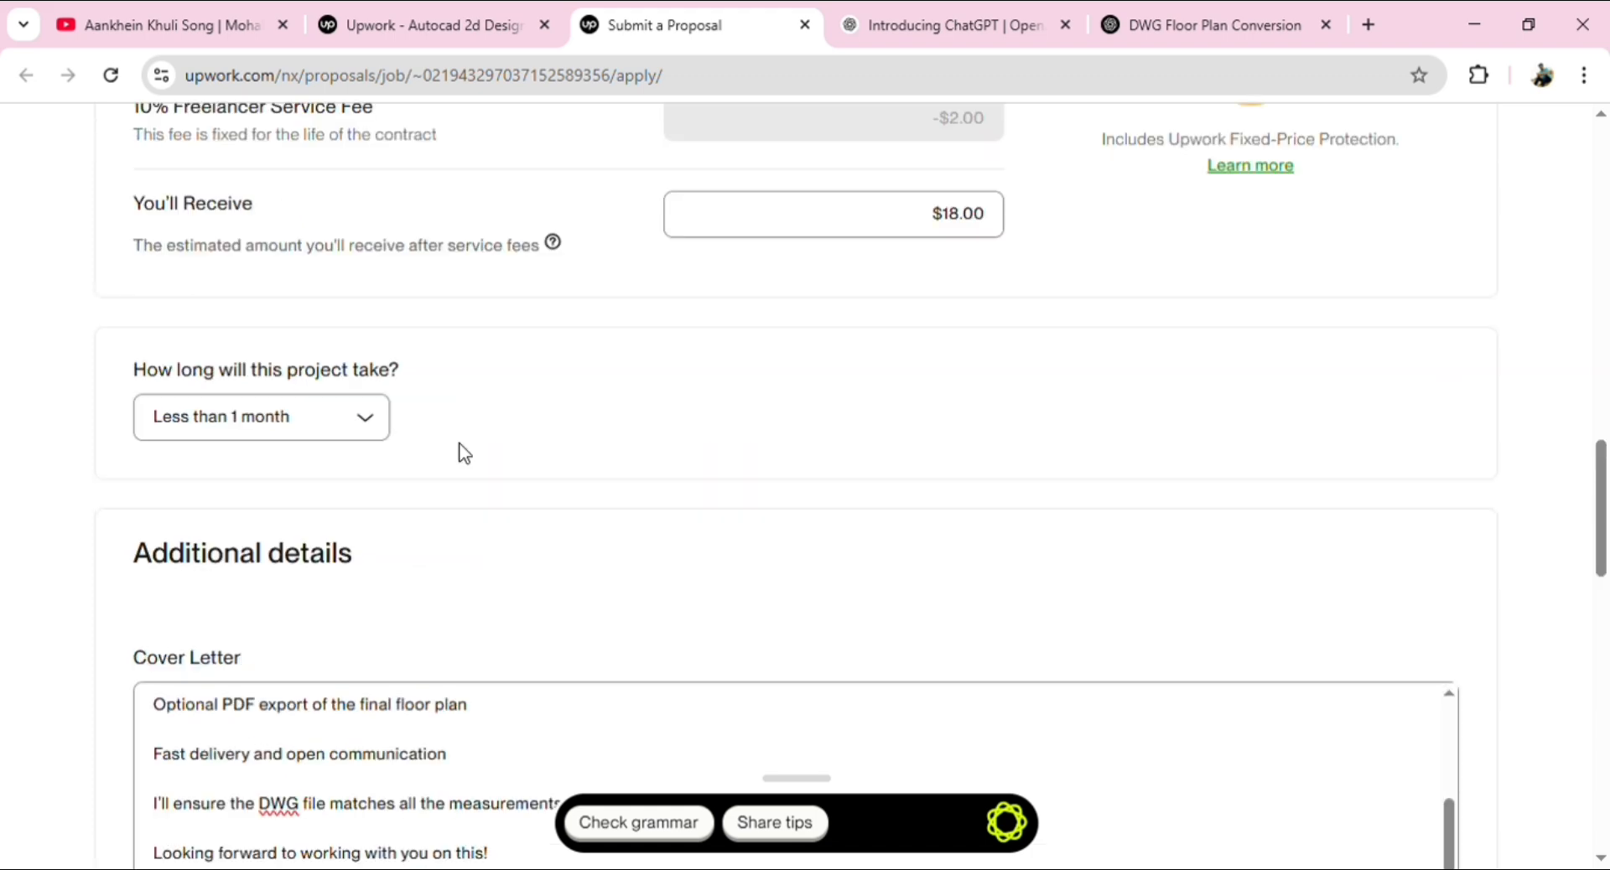